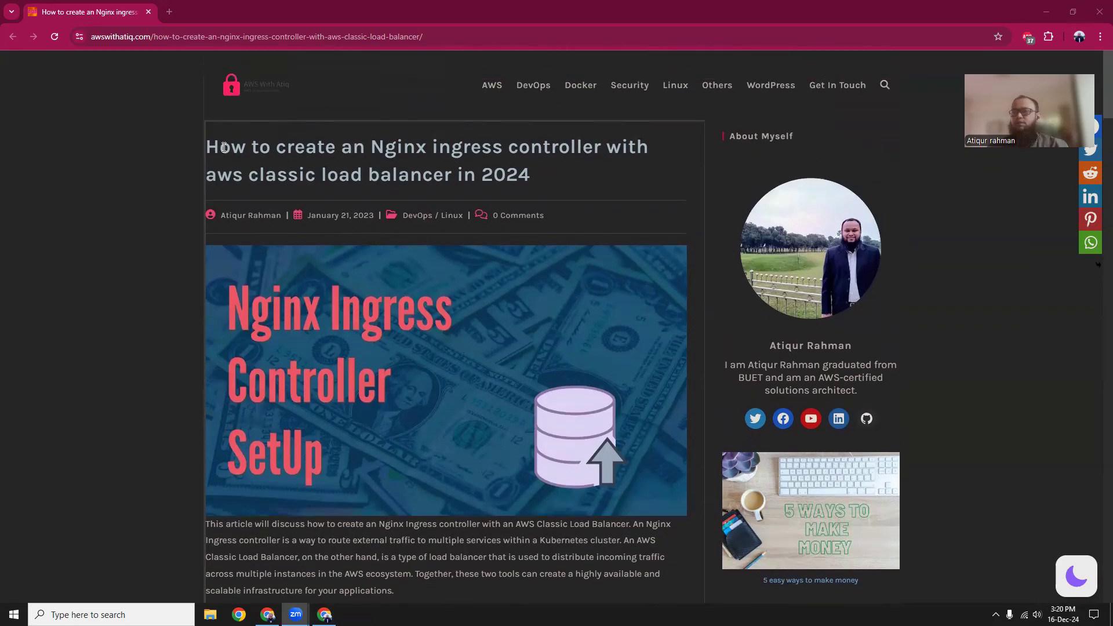
Read through the Nginx ingress controller article's introduction, eksctl installation commands and cluster.yml section.
scroll(445, 307, down, 15)
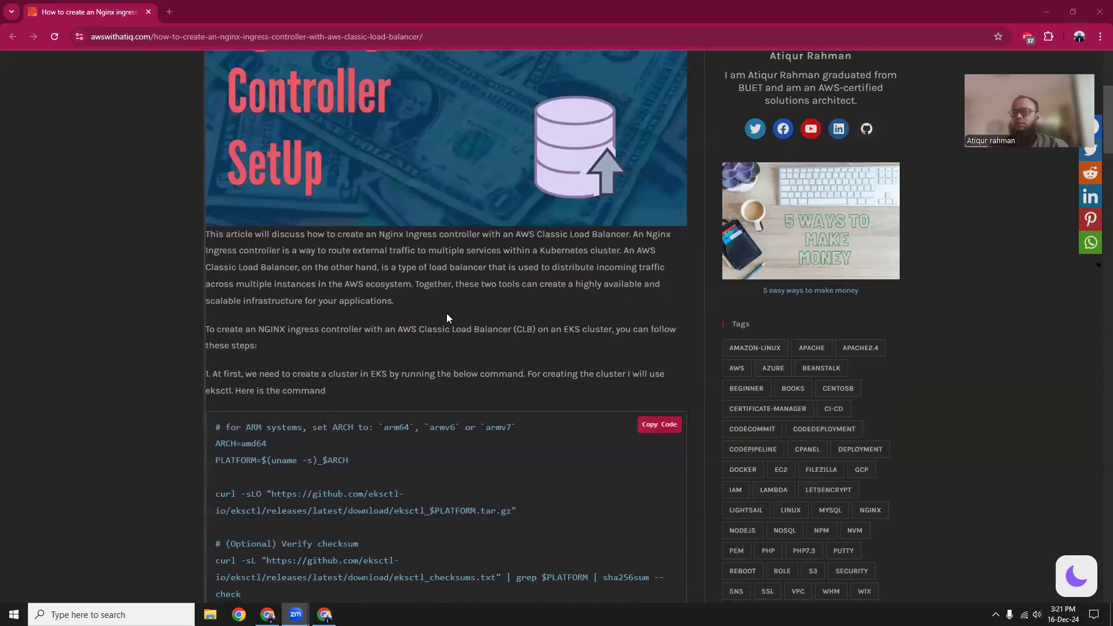
scroll(447, 321, up, 15)
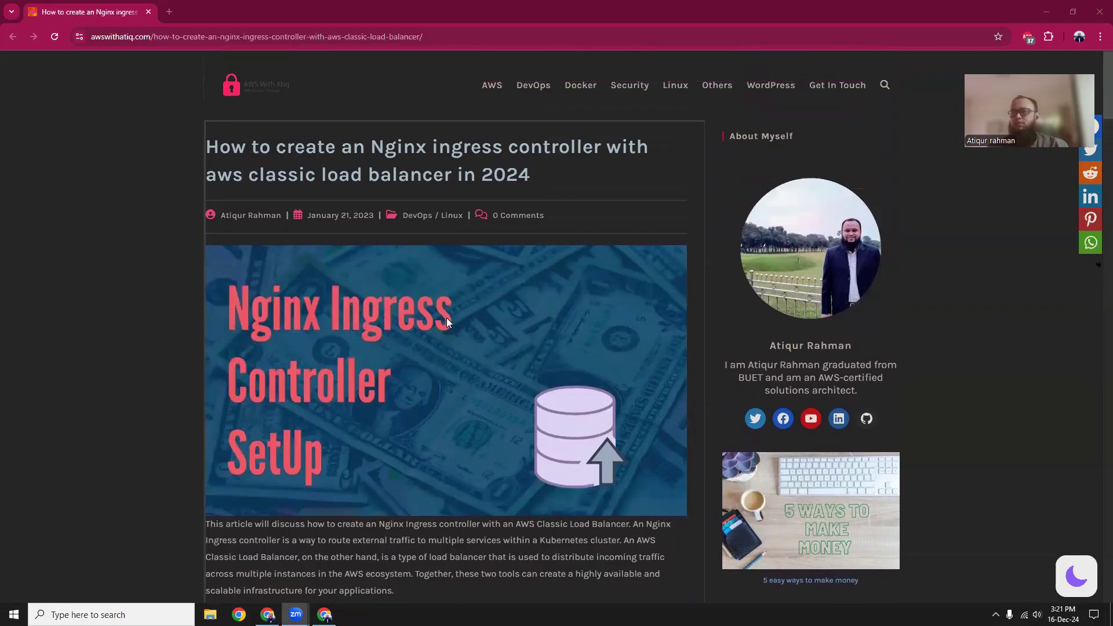
scroll(447, 323, down, 2)
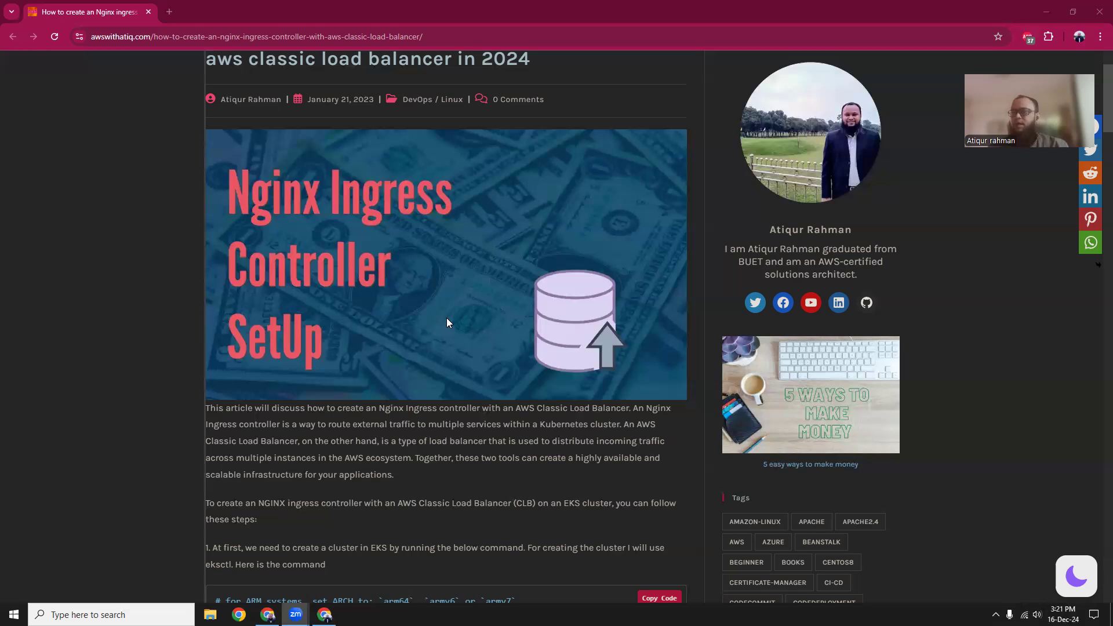
scroll(447, 323, down, 2)
scroll(445, 324, up, 2)
scroll(423, 403, down, 3)
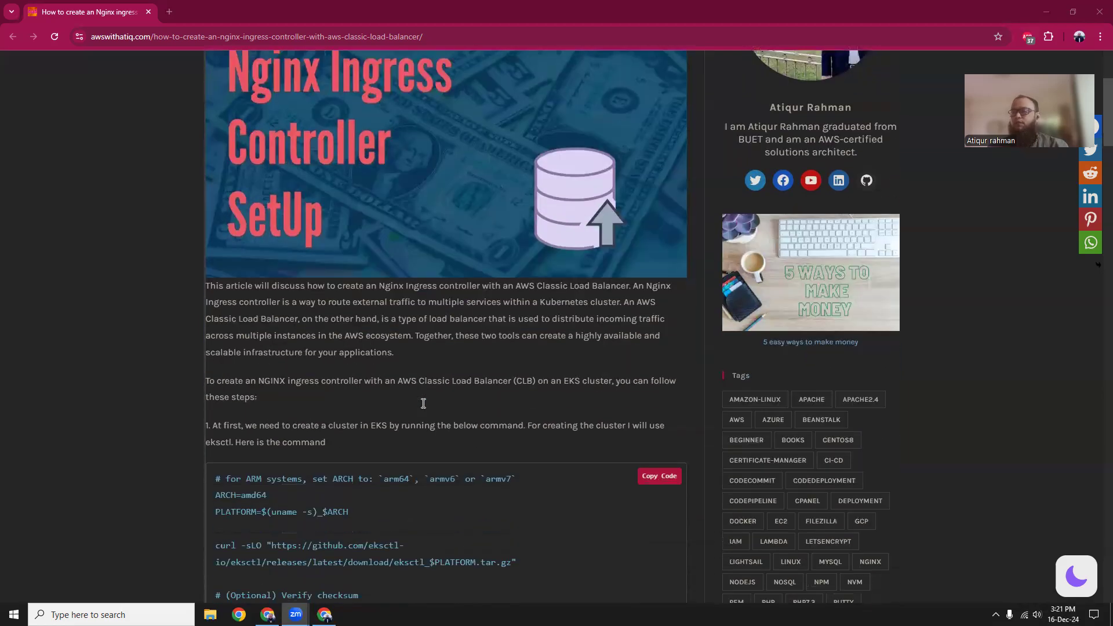
scroll(430, 376, down, 2)
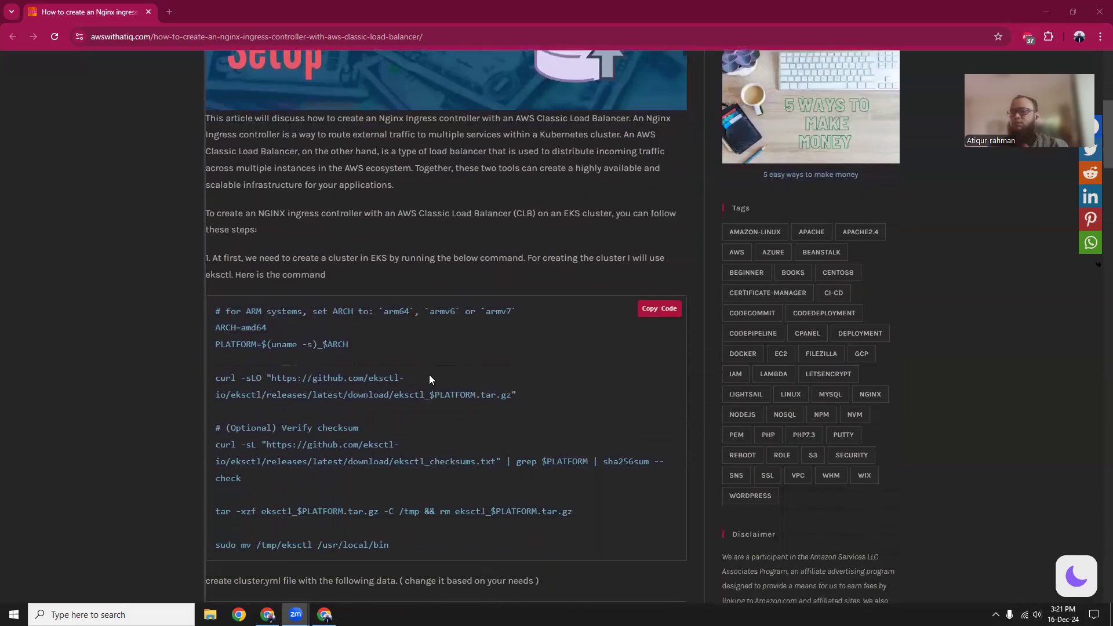
scroll(429, 379, down, 5)
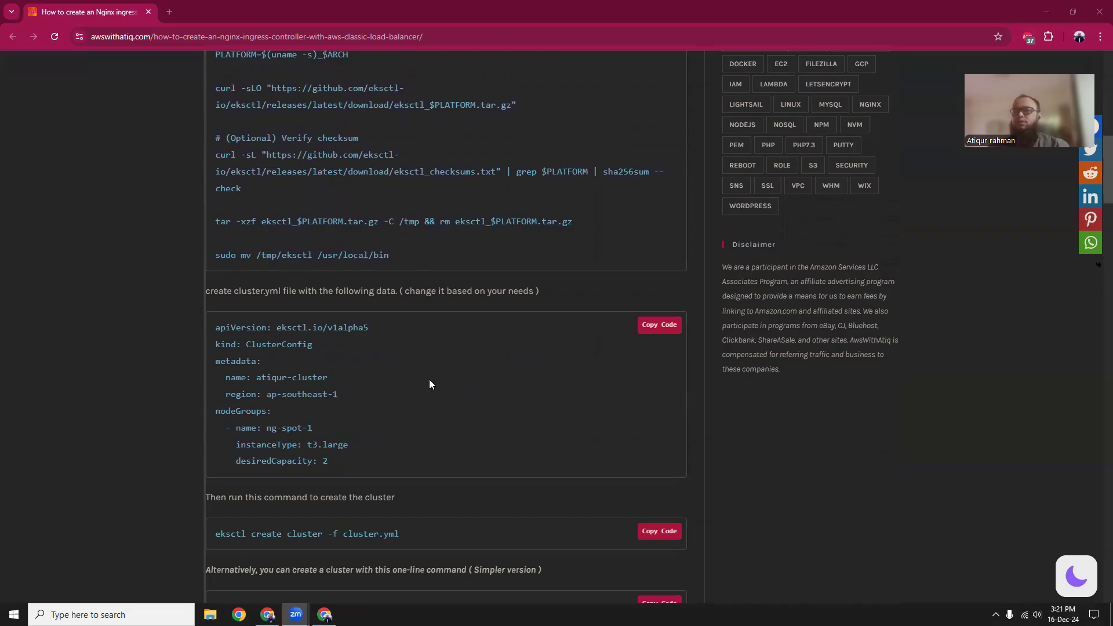
scroll(429, 384, up, 3)
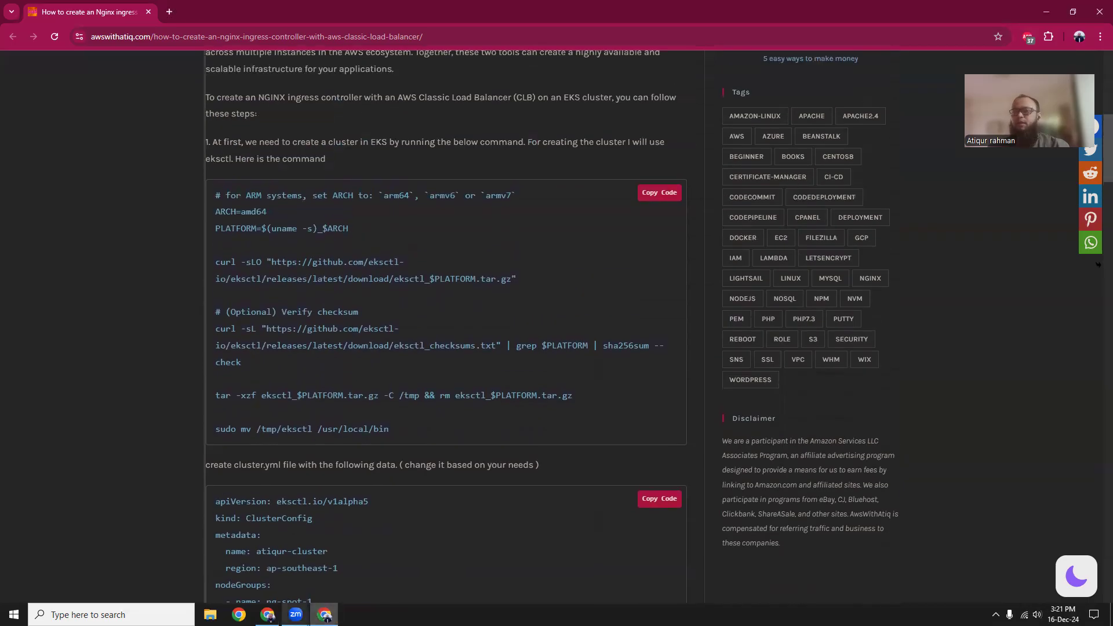
Switch to the AWS console, open CloudShell in its own browser tab and close the embedded CloudShell pane on the EC2 dashboard.
click(267, 615)
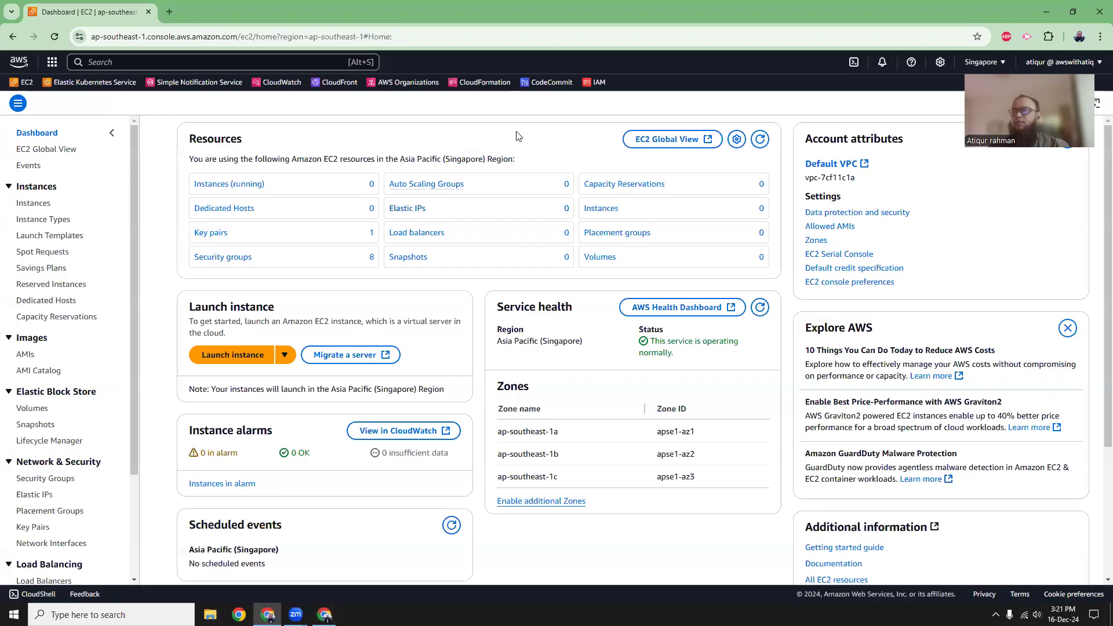
click(853, 64)
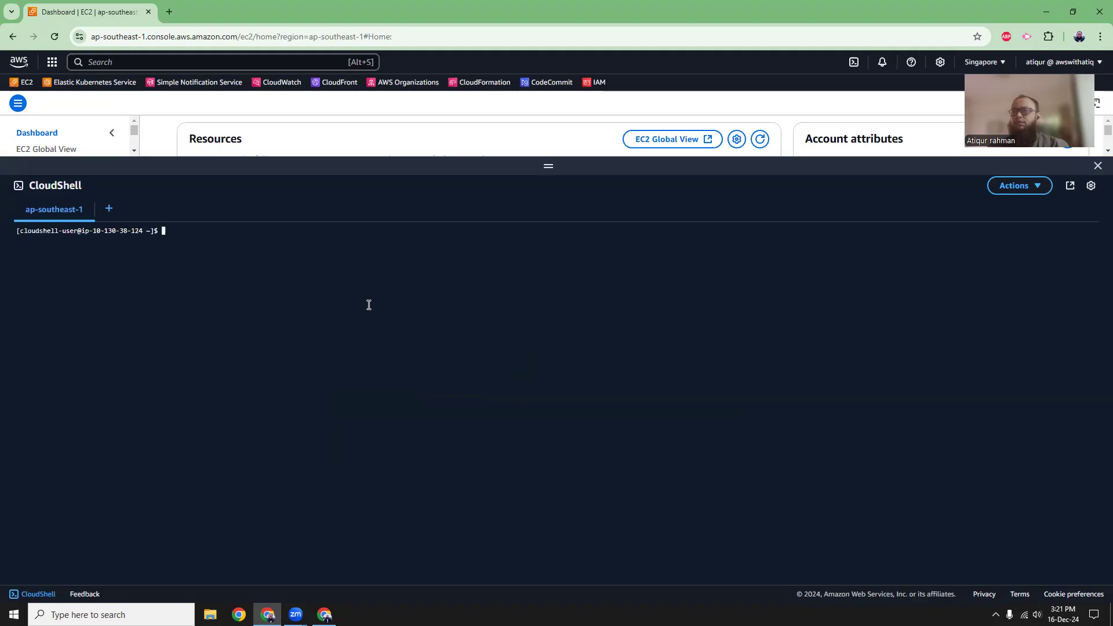
click(1071, 190)
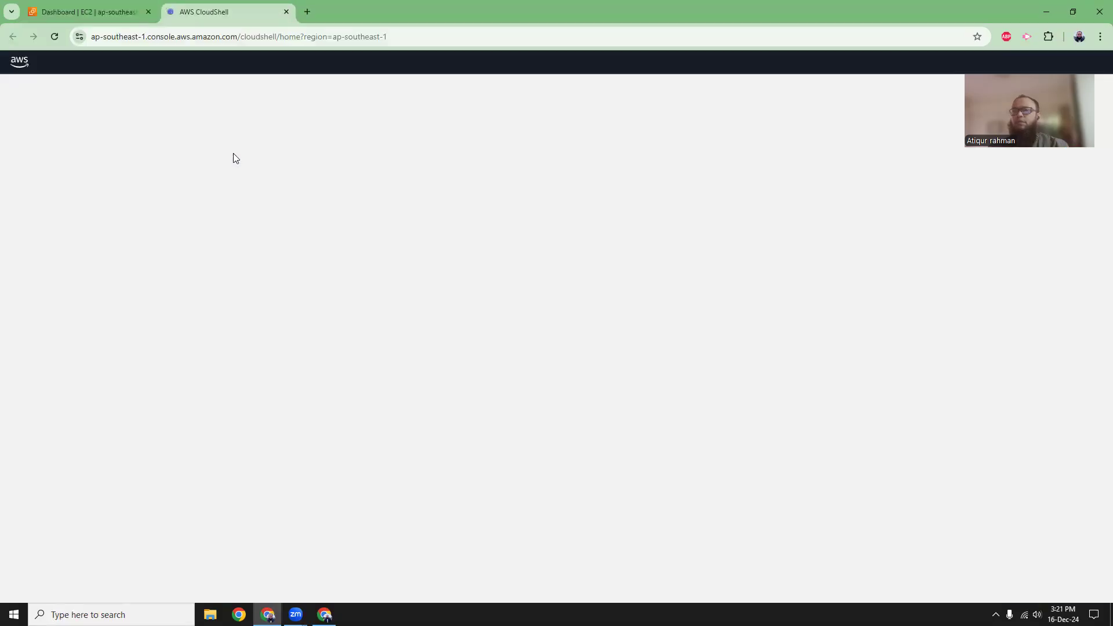
click(128, 16)
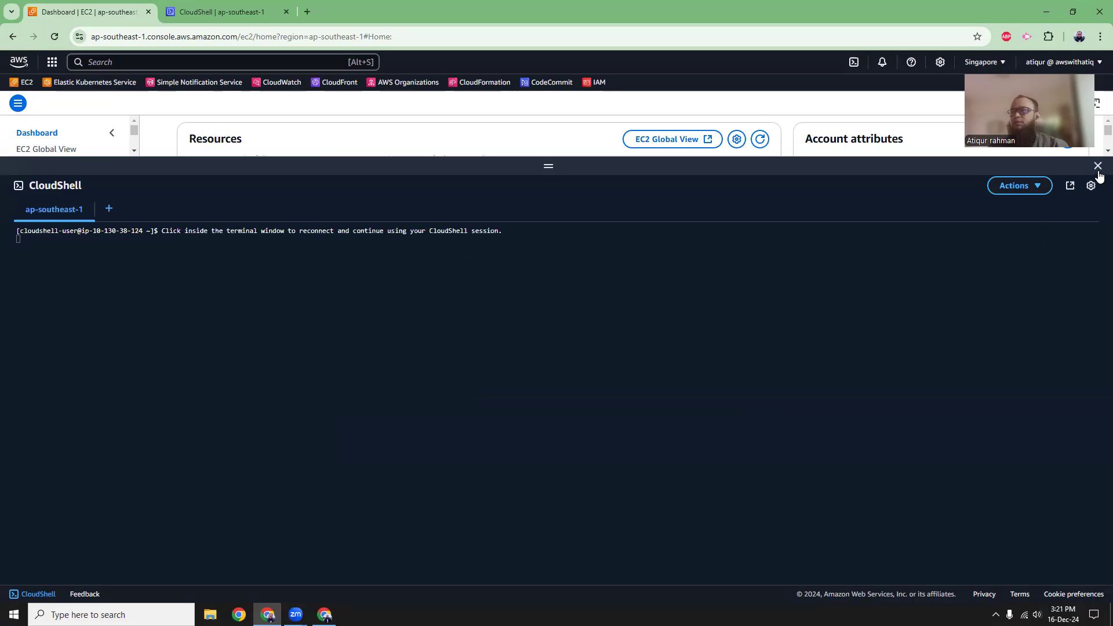
click(1098, 166)
click(200, 13)
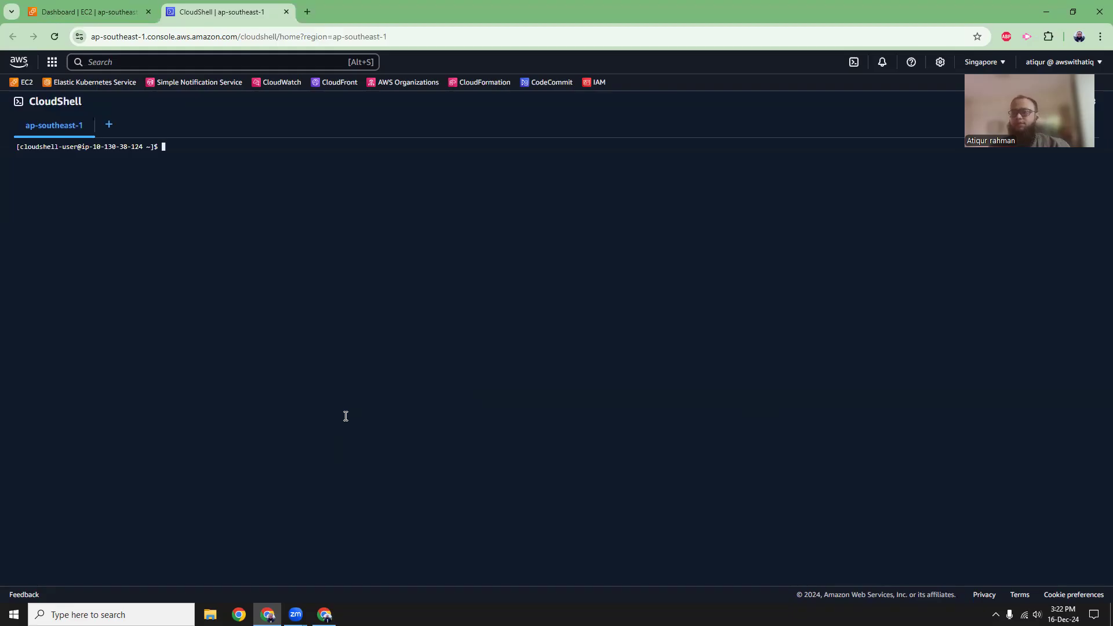
Copy the eksctl installation commands from the article and run them all in CloudShell, including the move to /usr/local/bin.
click(324, 615)
scroll(387, 337, up, 2)
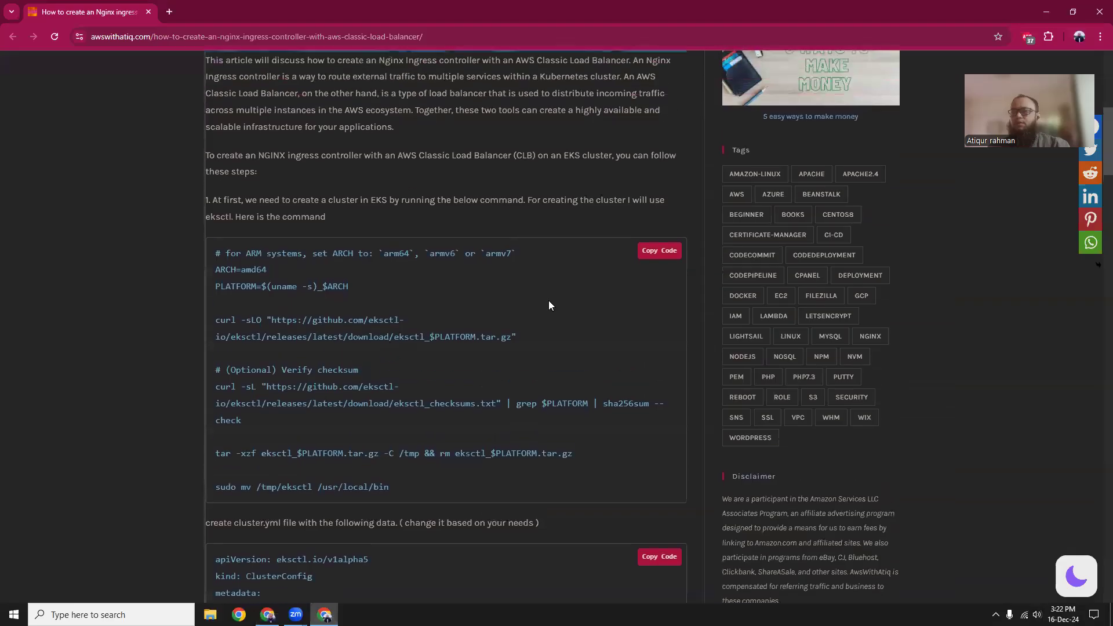
click(661, 254)
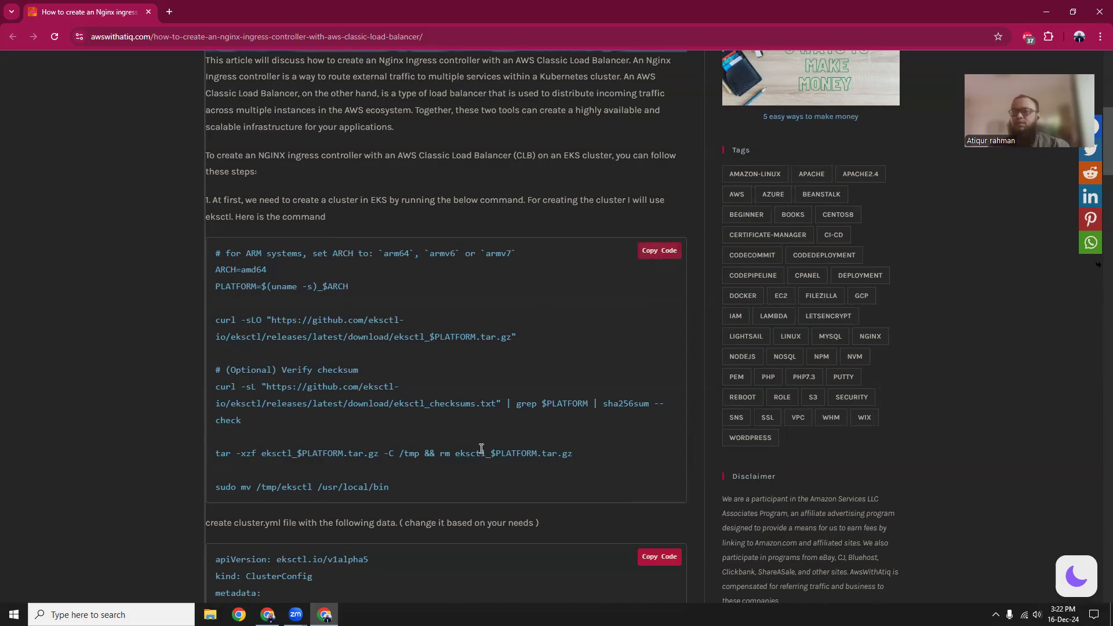
click(267, 615)
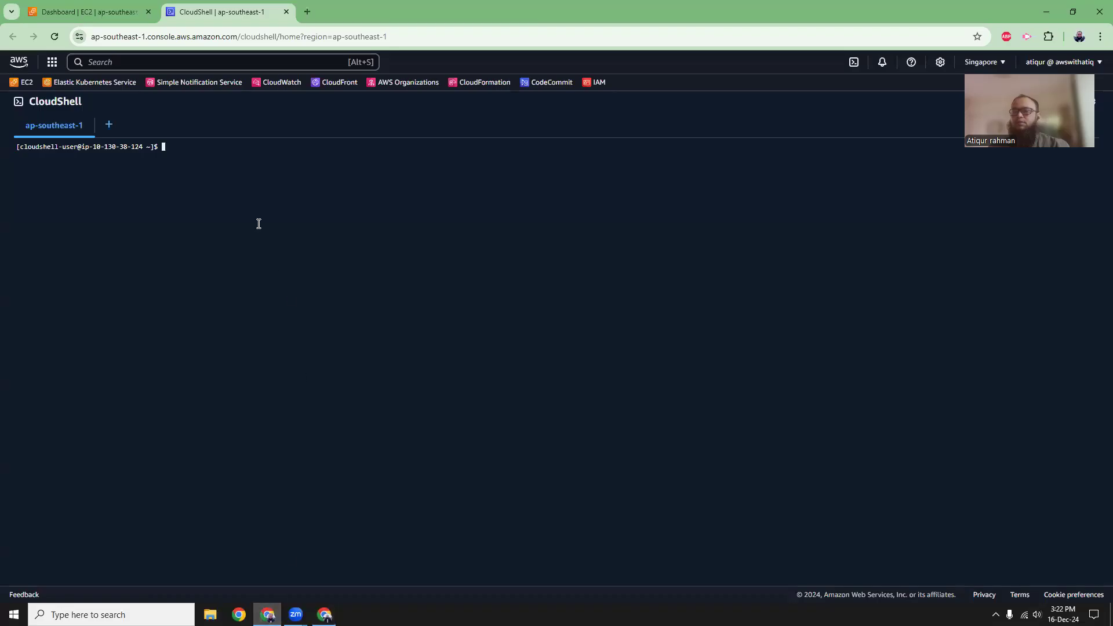
right_click(233, 184)
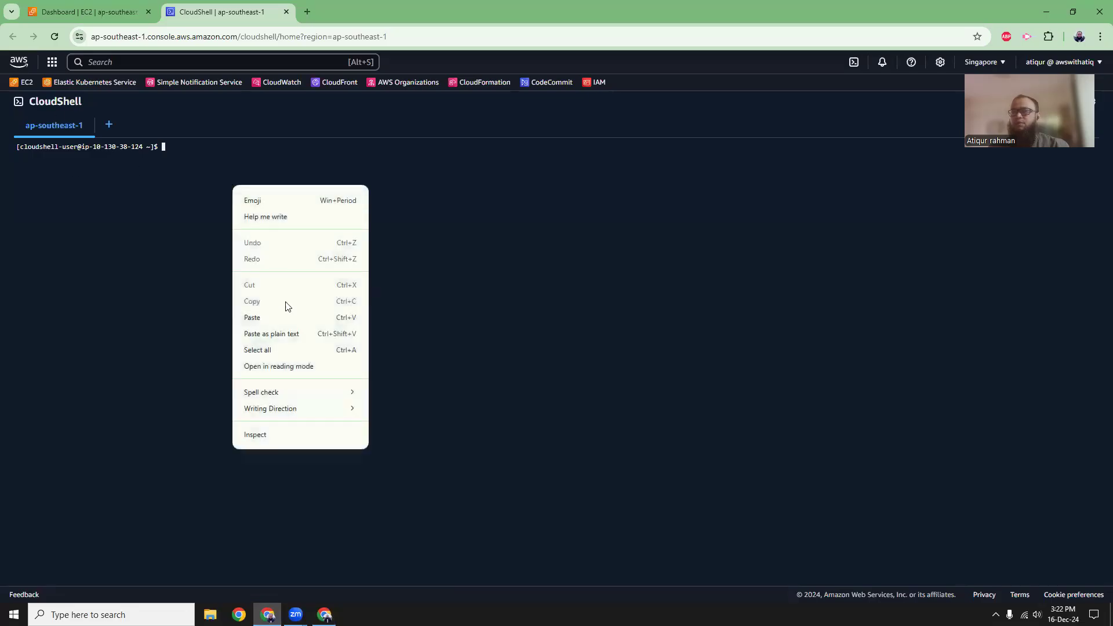
click(292, 334)
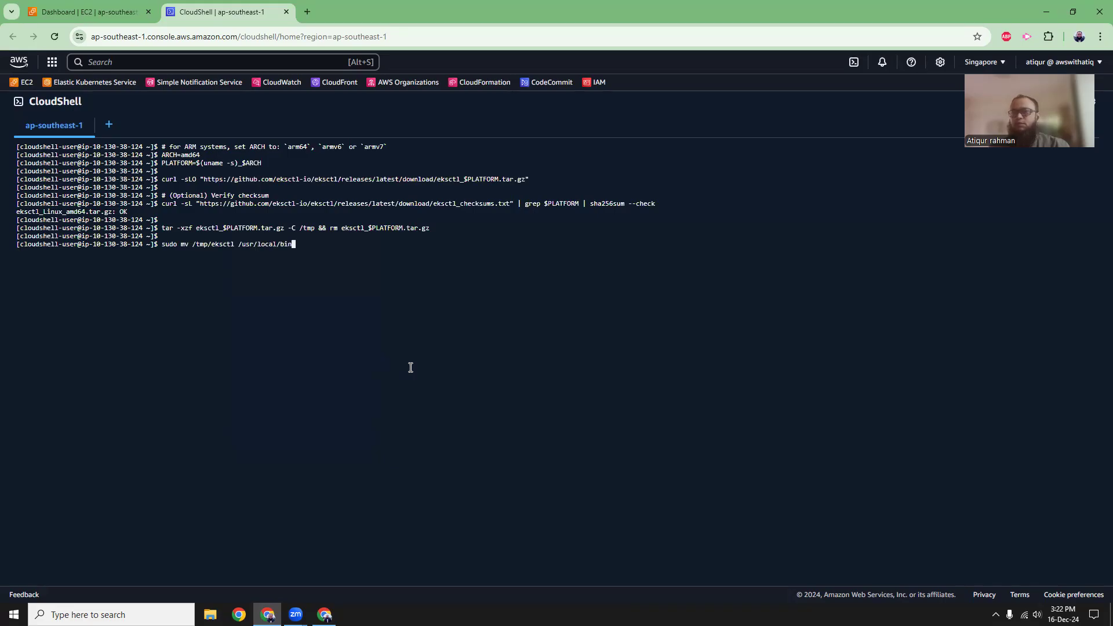
key(Return)
Clear the terminal and check the eksctl installation with eksctl --version.
text(clear)
key(Return)
text(eks)
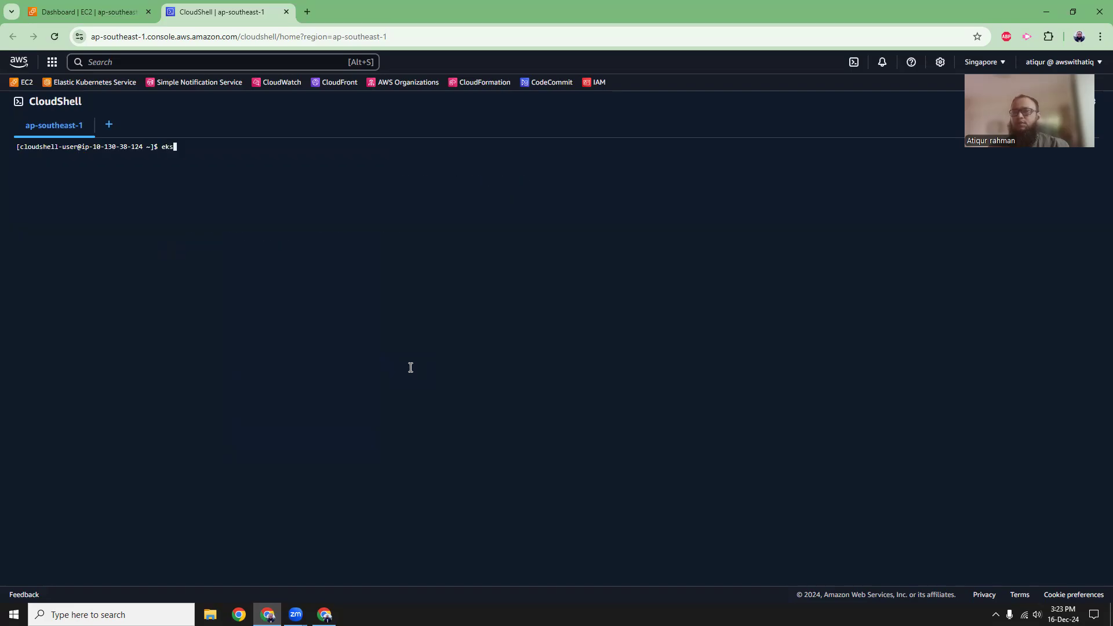
text(ctl --version)
key(Return)
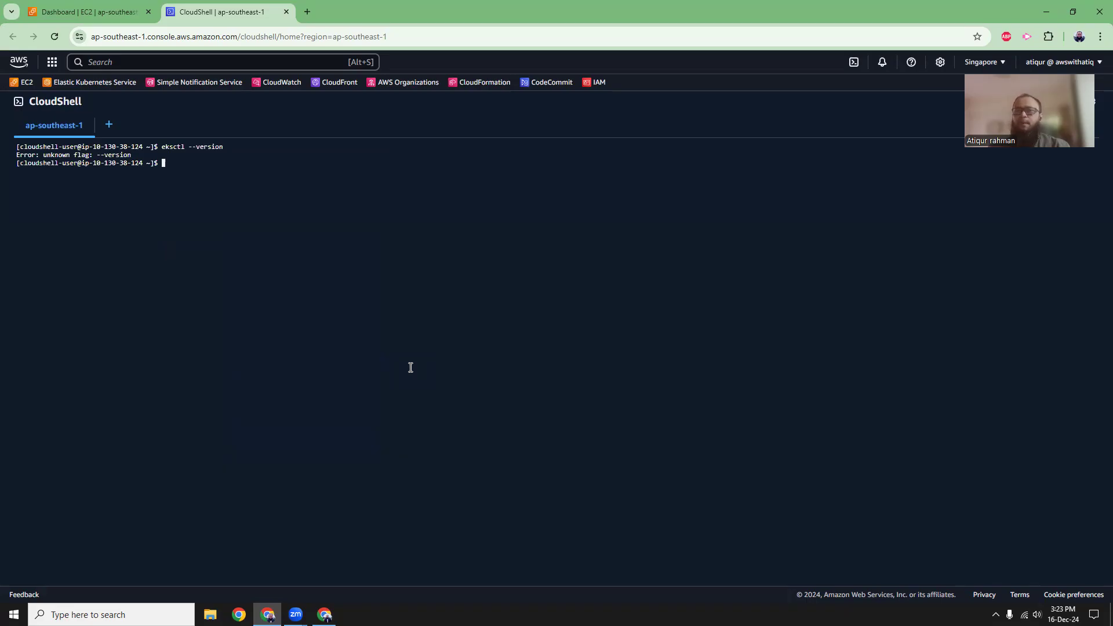
Glance over the article's cluster creation section, run eksctl without arguments in CloudShell to review its commands, and clear the terminal.
key(alt+Tab)
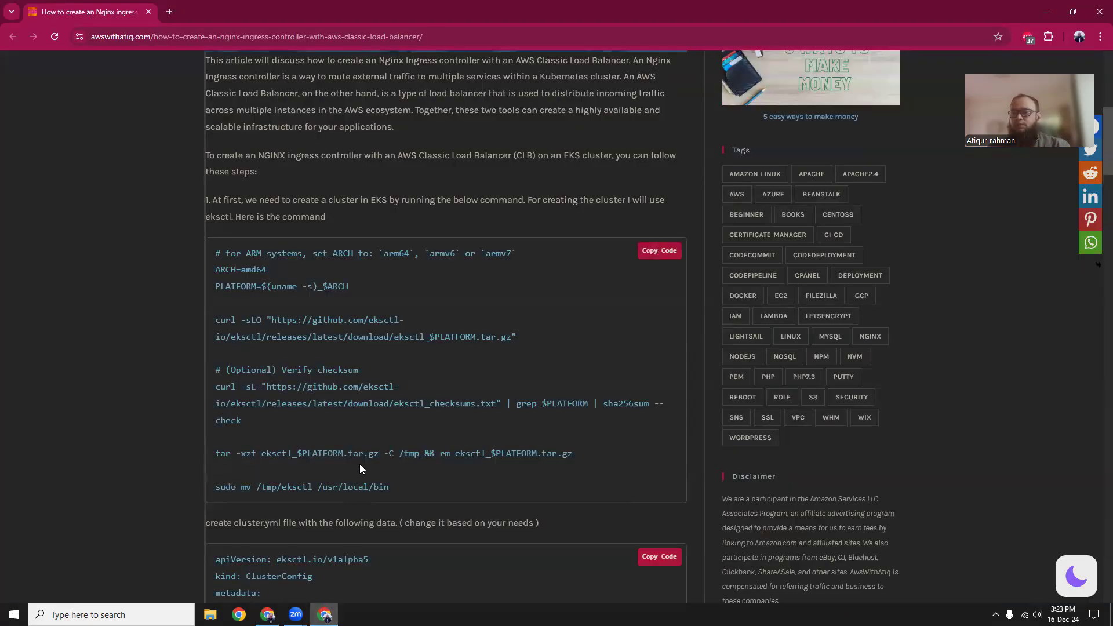
scroll(359, 464, down, 1)
scroll(400, 439, down, 4)
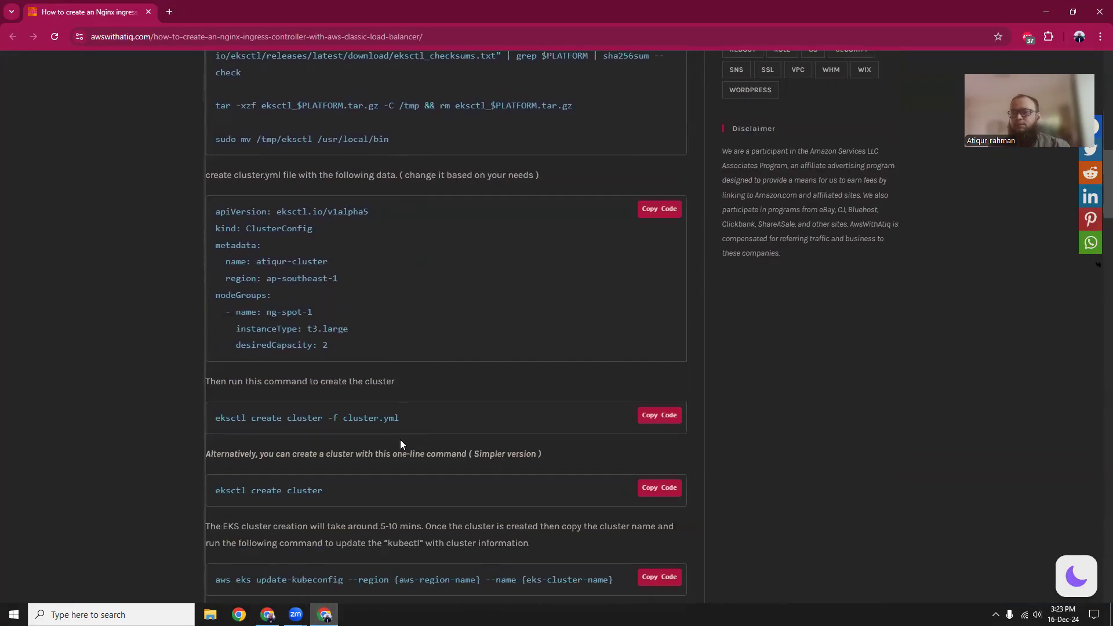
scroll(400, 440, up, 3)
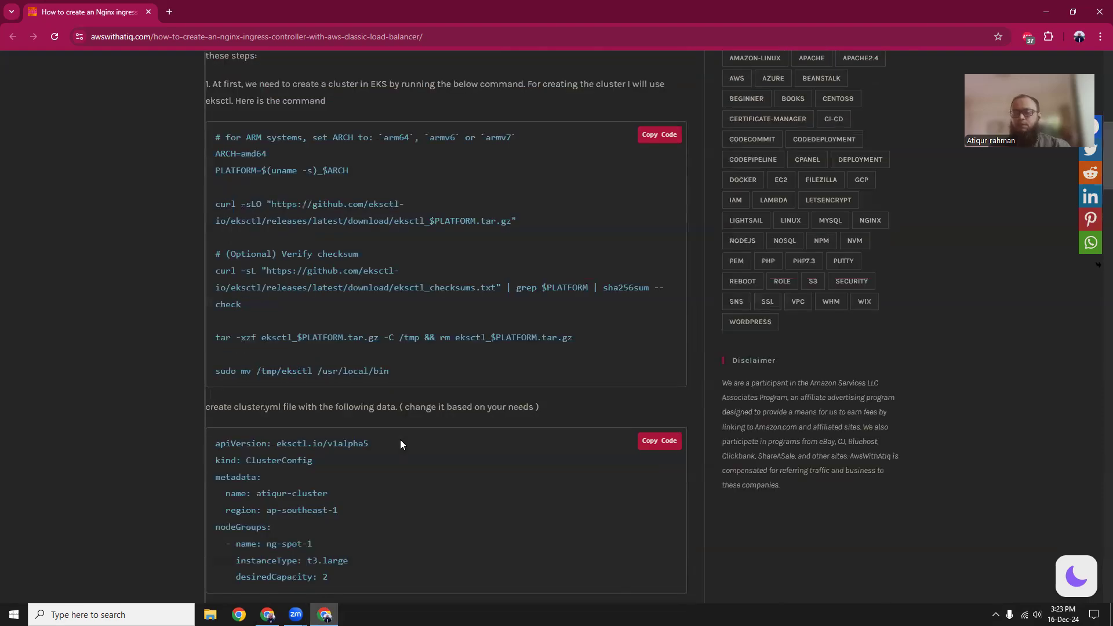
key(alt+Tab)
text(eksctl)
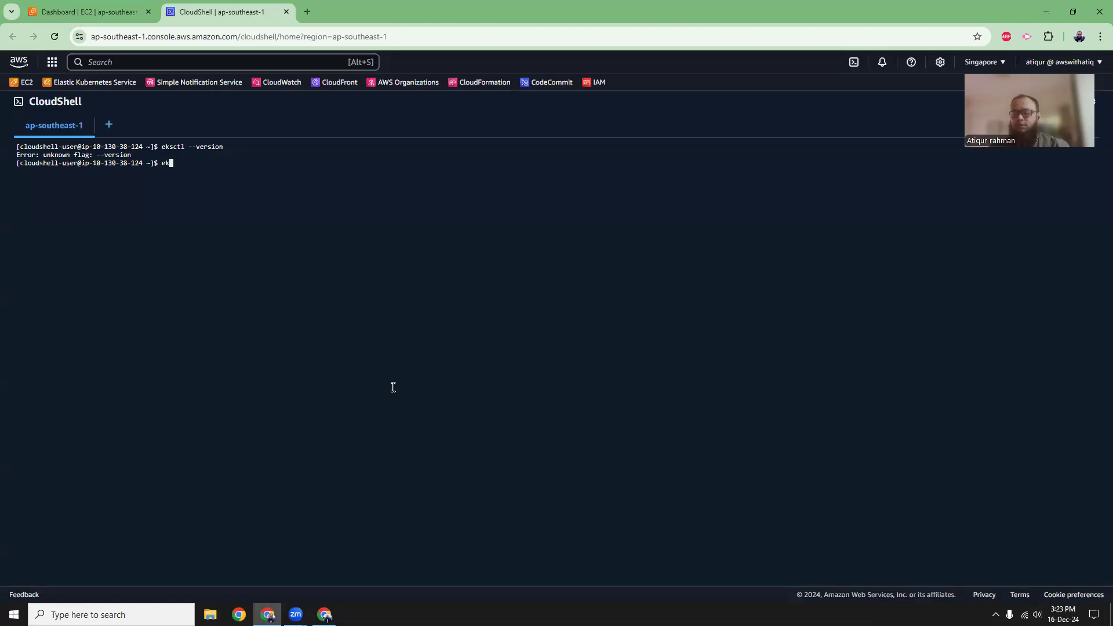
key(Return)
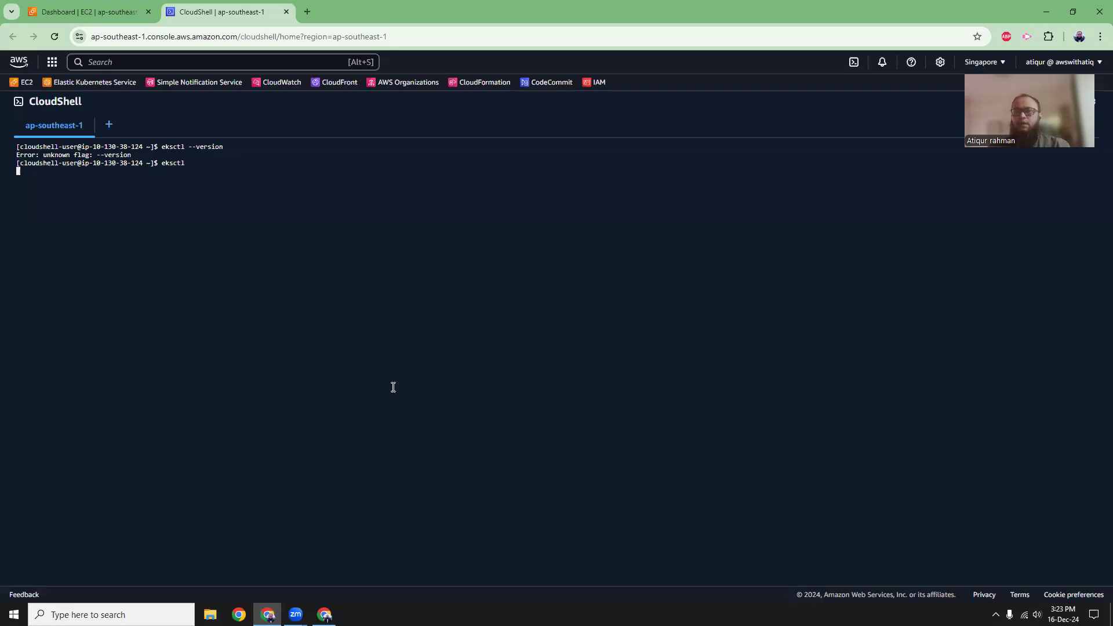
drag(18, 211, 54, 208)
click(298, 452)
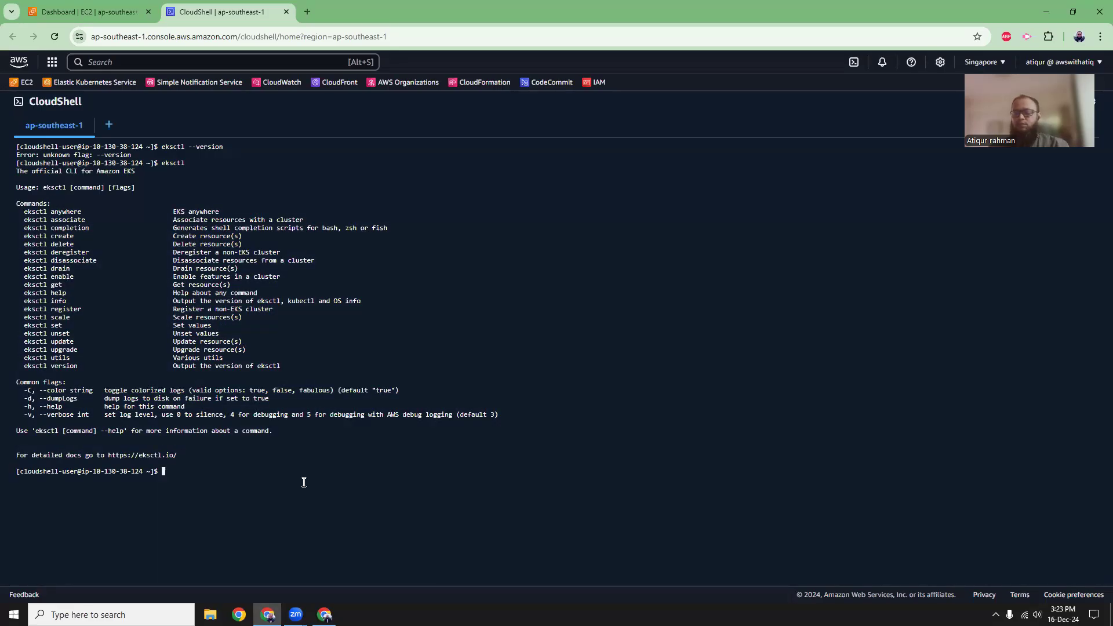
key(ctrl+l)
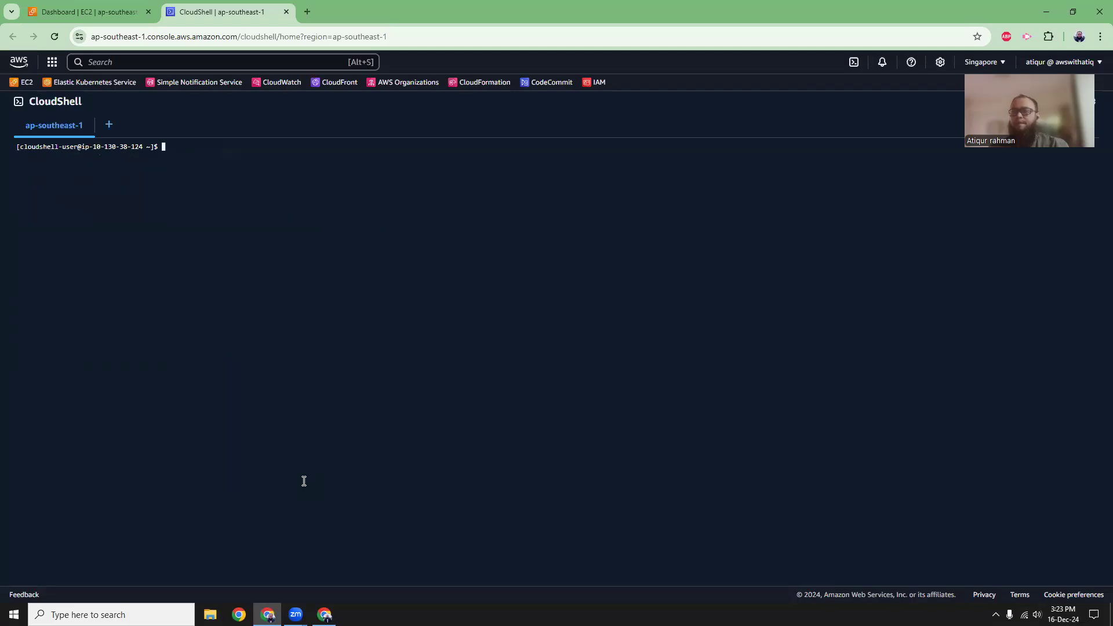
Examine the article's cluster.yml region, instance type and desired capacity, and the eksctl create cluster -f cluster.yml command.
click(324, 614)
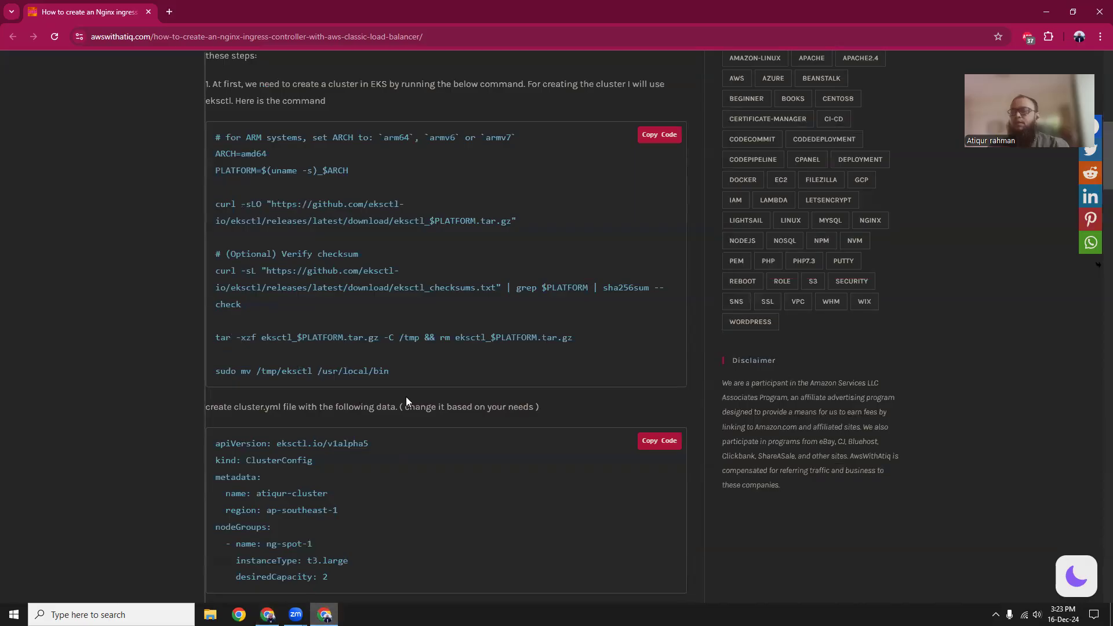
scroll(406, 396, down, 3)
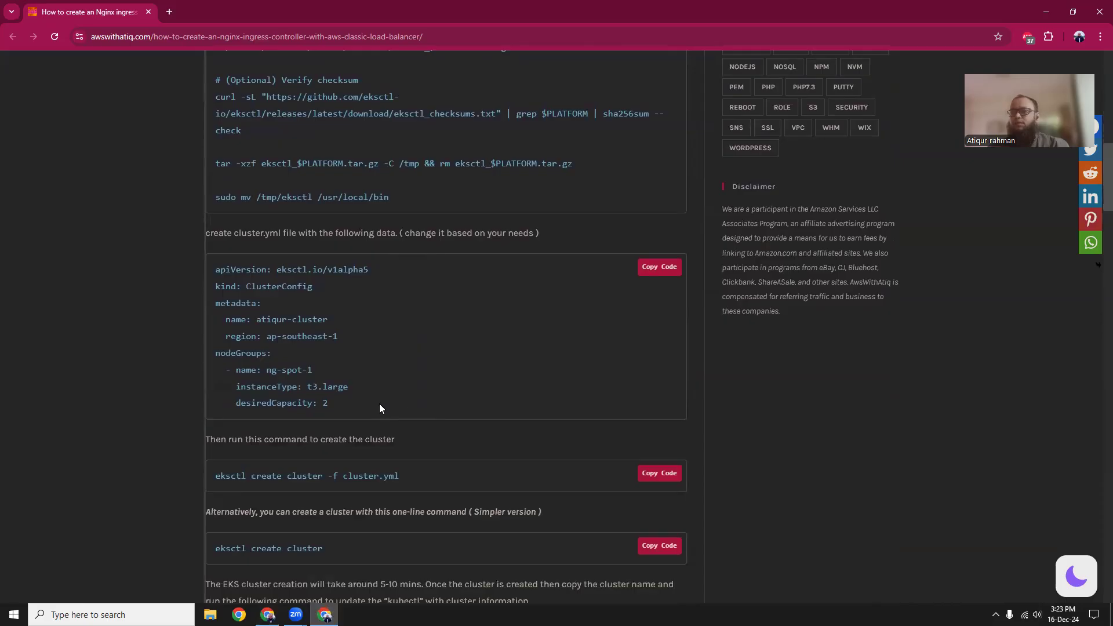
drag(216, 270, 350, 383)
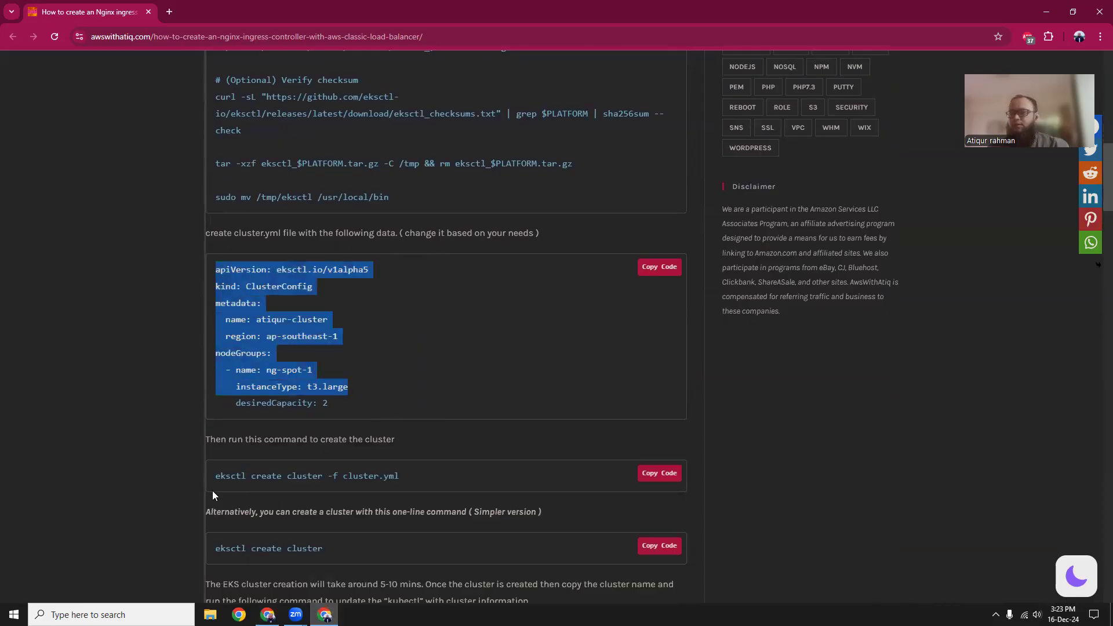
drag(211, 478, 420, 480)
click(429, 407)
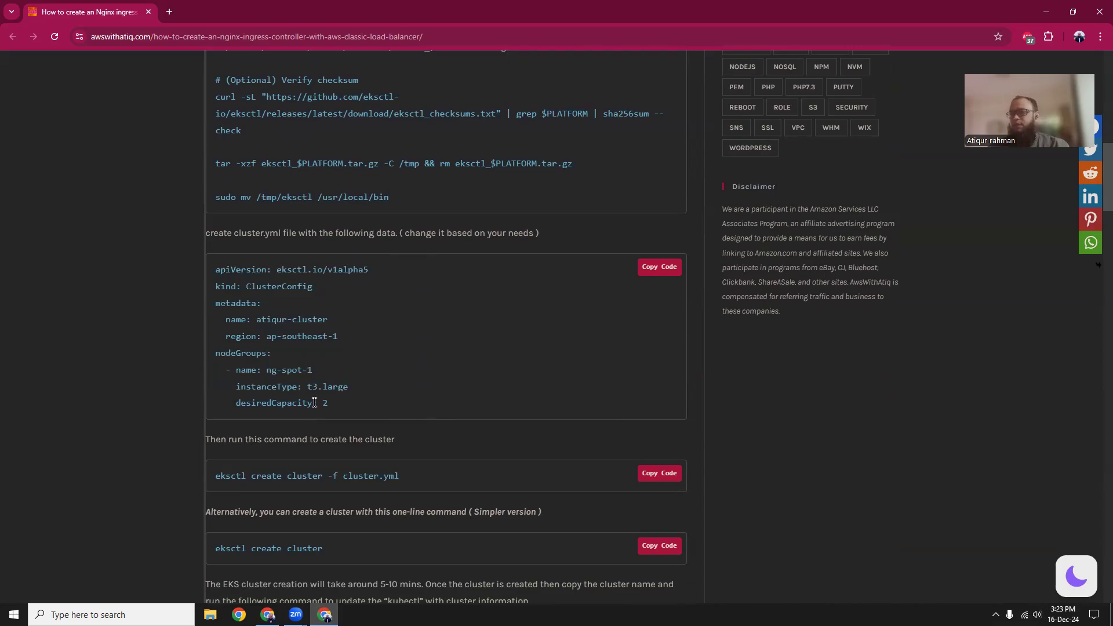
drag(303, 387, 358, 386)
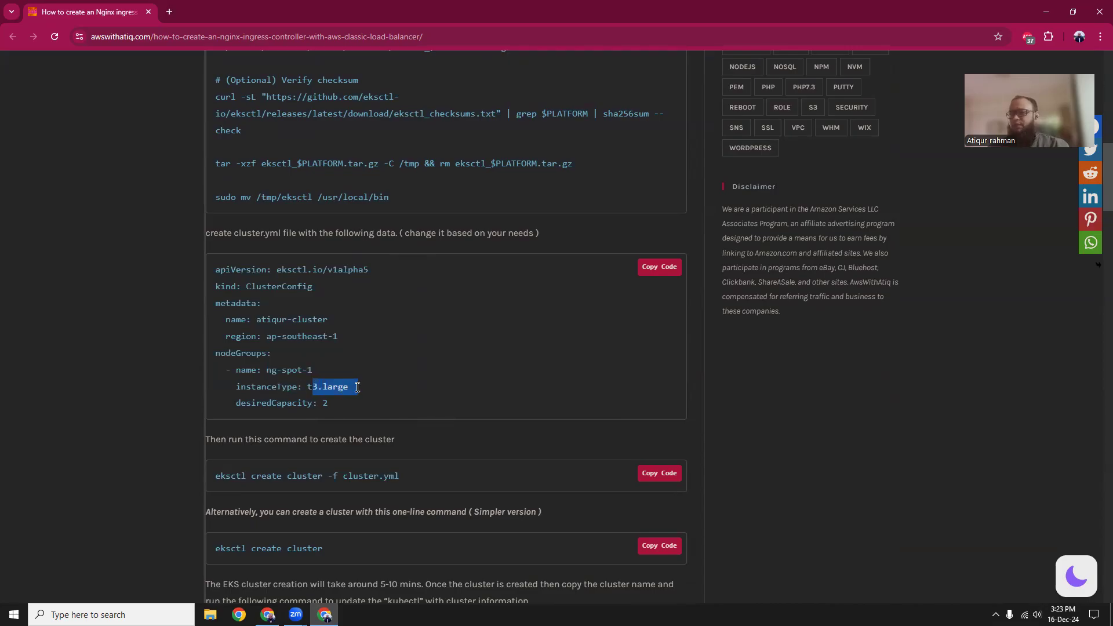
drag(258, 338, 351, 351)
click(337, 386)
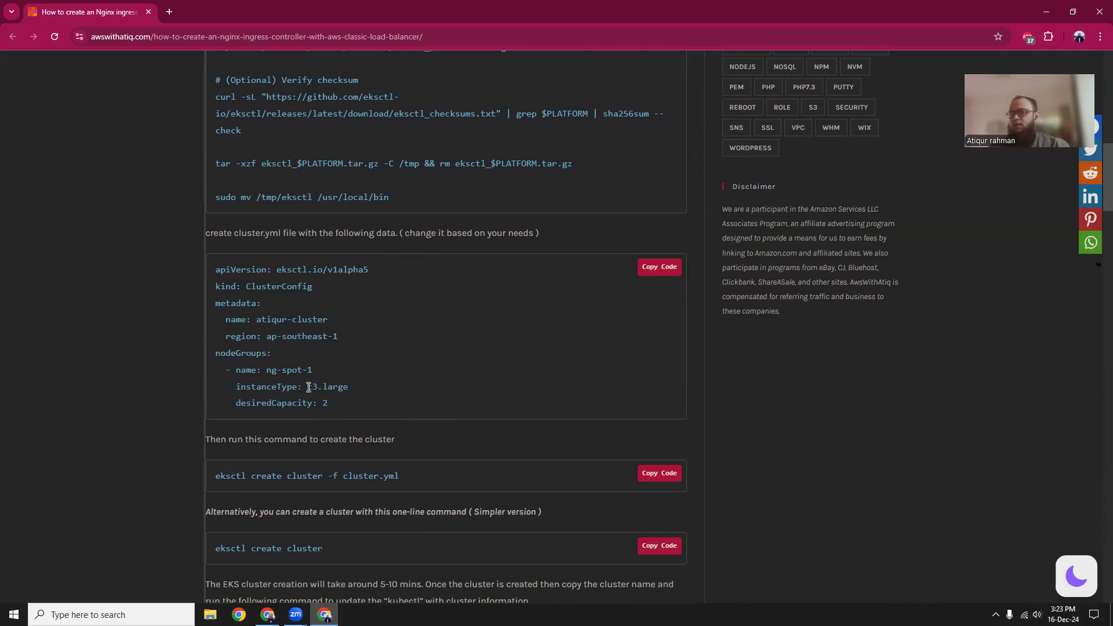
drag(278, 404, 348, 409)
click(362, 409)
drag(218, 476, 404, 484)
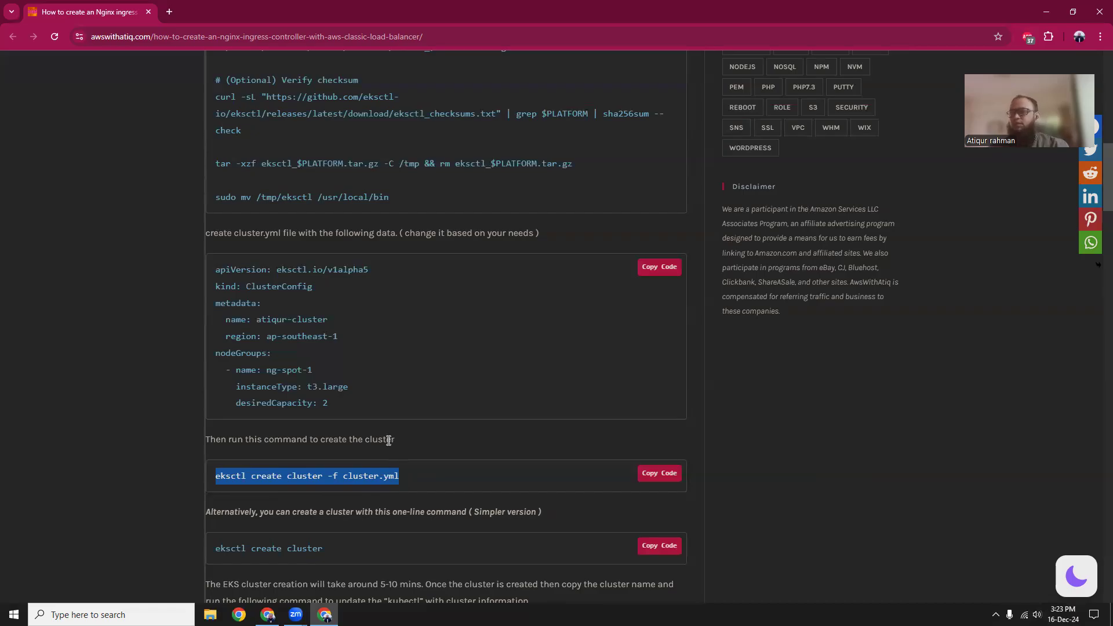
Copy the complete sample ClusterConfig block for cluster.yml from the article, from apiVersion through desiredCapacity.
click(213, 275)
drag(216, 271, 348, 408)
right_click(328, 388)
click(348, 402)
Return to CloudShell and open a new file named cluster.yml in nano.
click(268, 615)
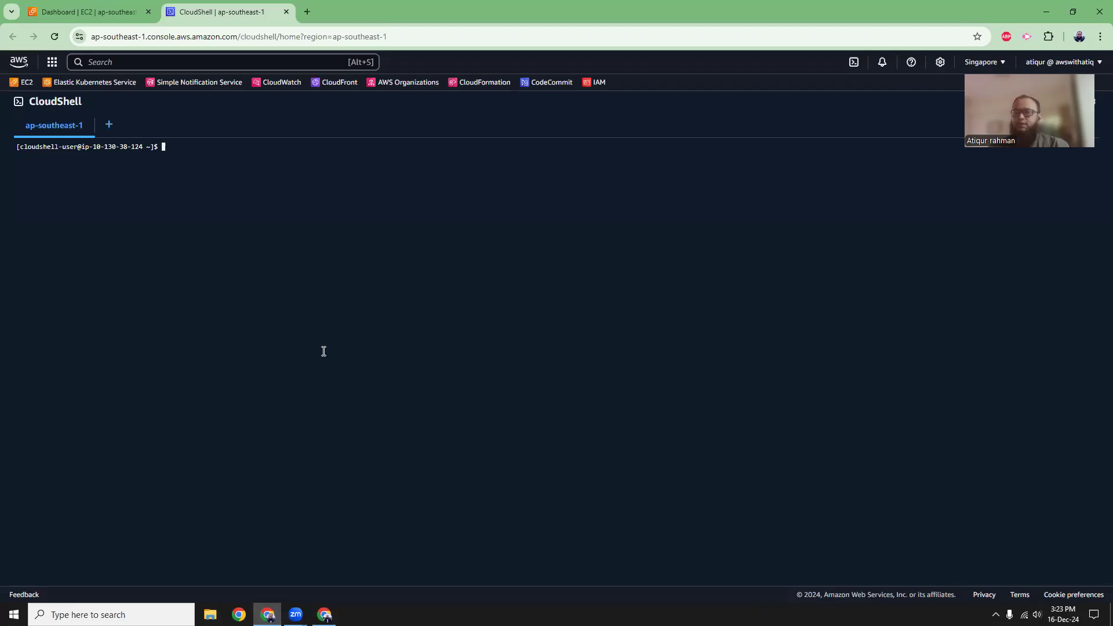
text(nano cluster.)
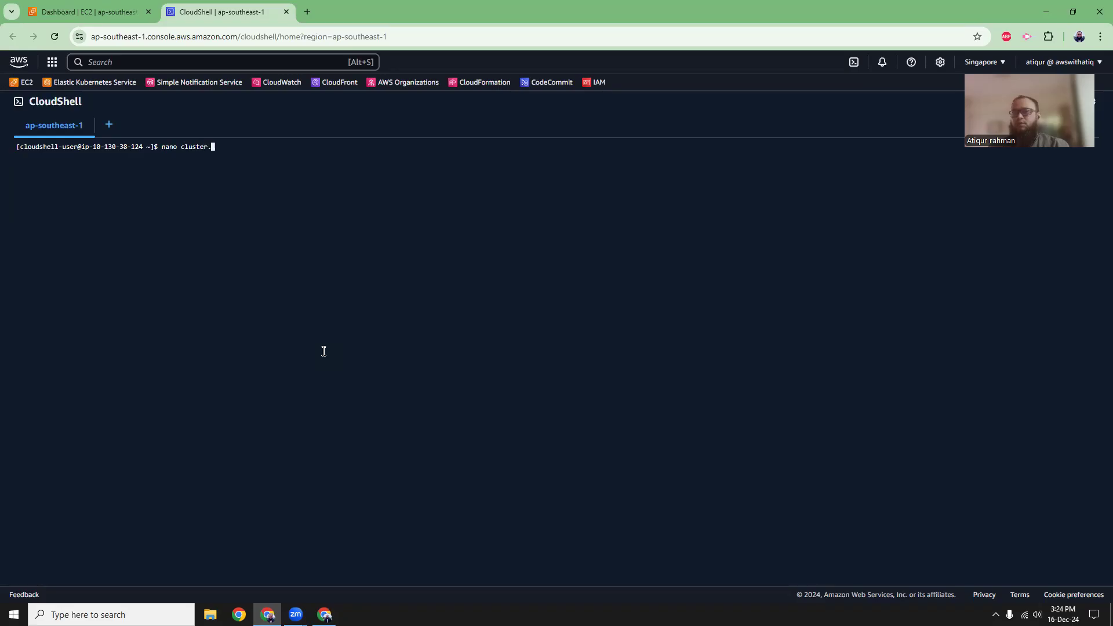
text(yml)
key(Return)
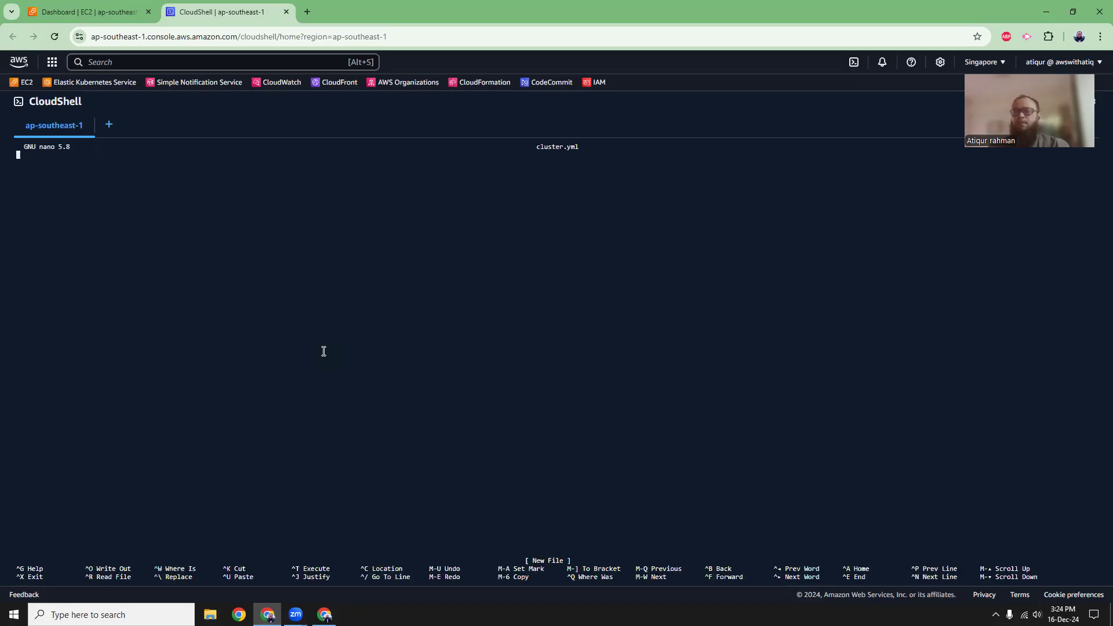
Paste the copied ClusterConfig block into cluster.yml, save the file under the same name and exit nano.
right_click(305, 280)
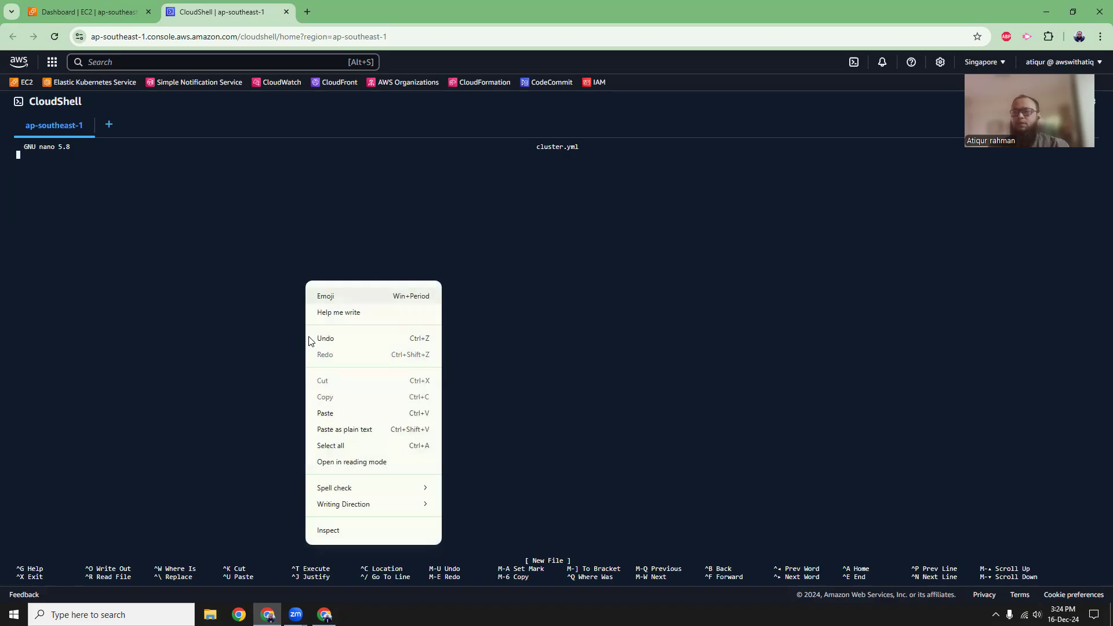
click(317, 414)
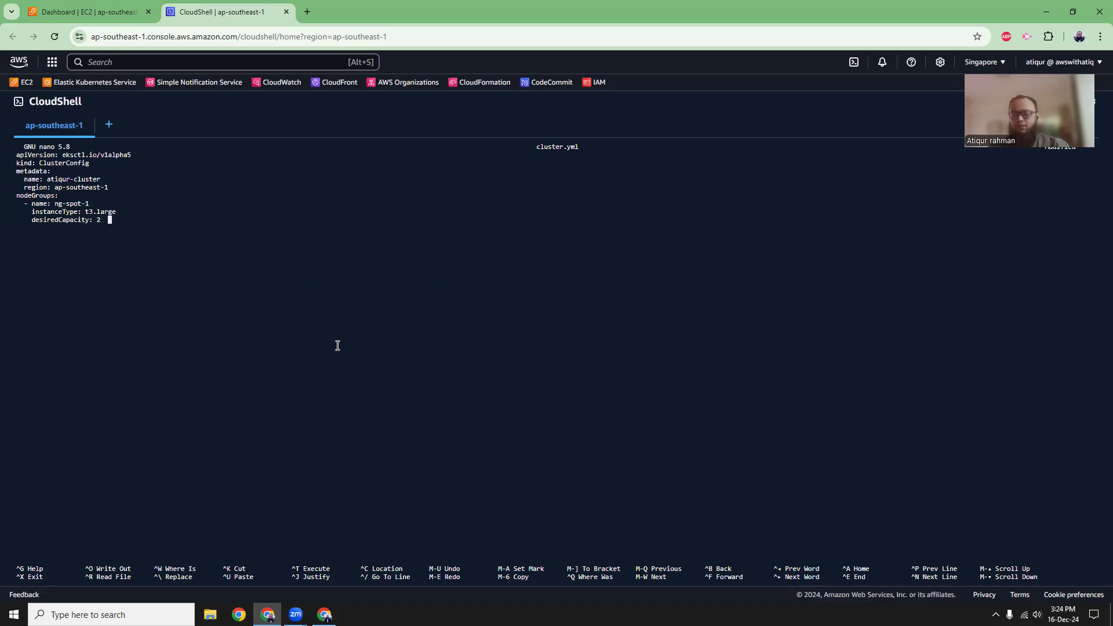
key(ctrl+x)
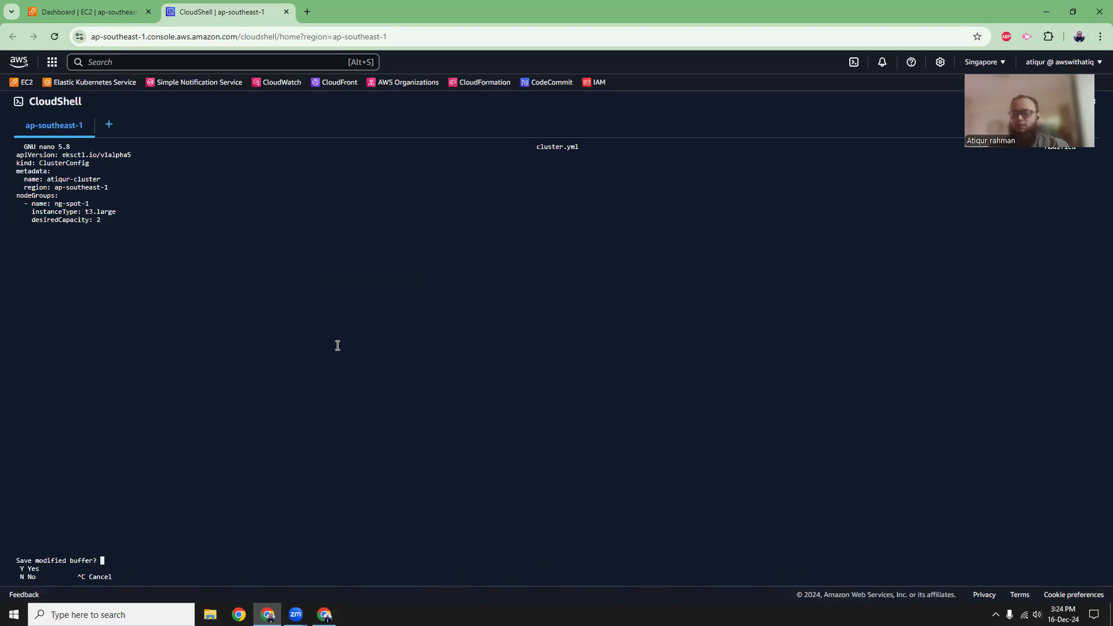
key(y)
key(Return)
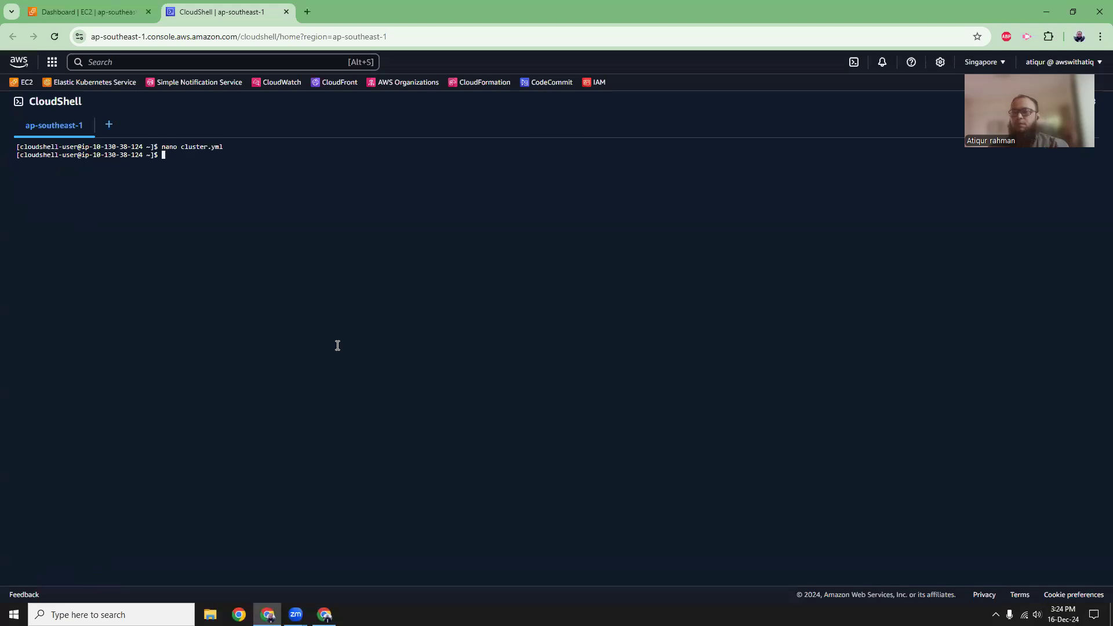
Switch to the article and copy the eksctl create cluster -f part of the cluster creation command.
click(324, 615)
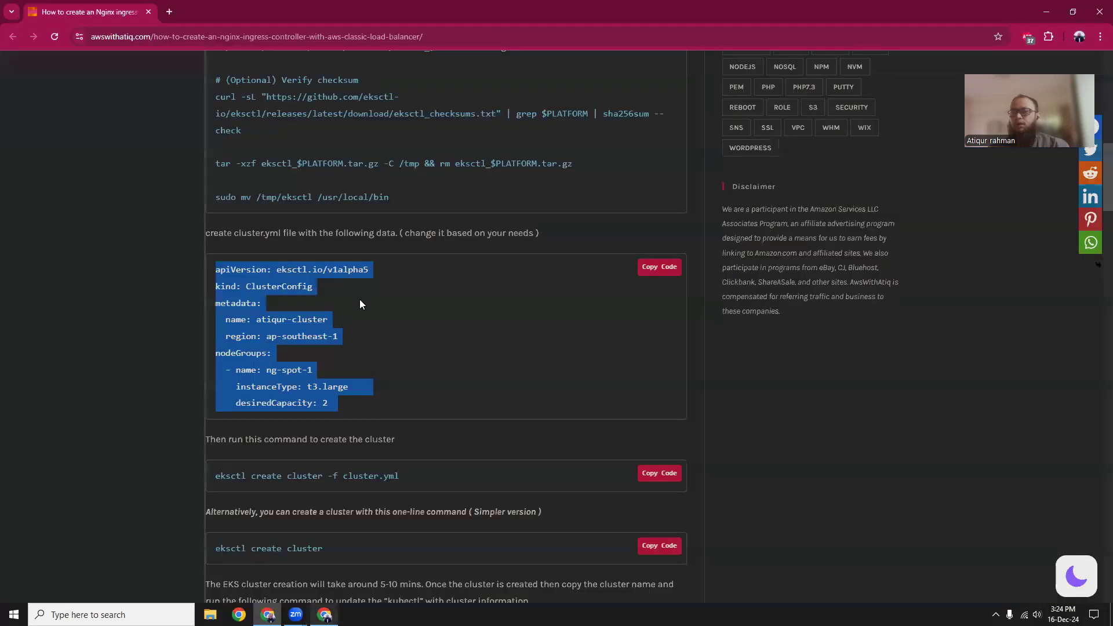
drag(216, 477, 342, 477)
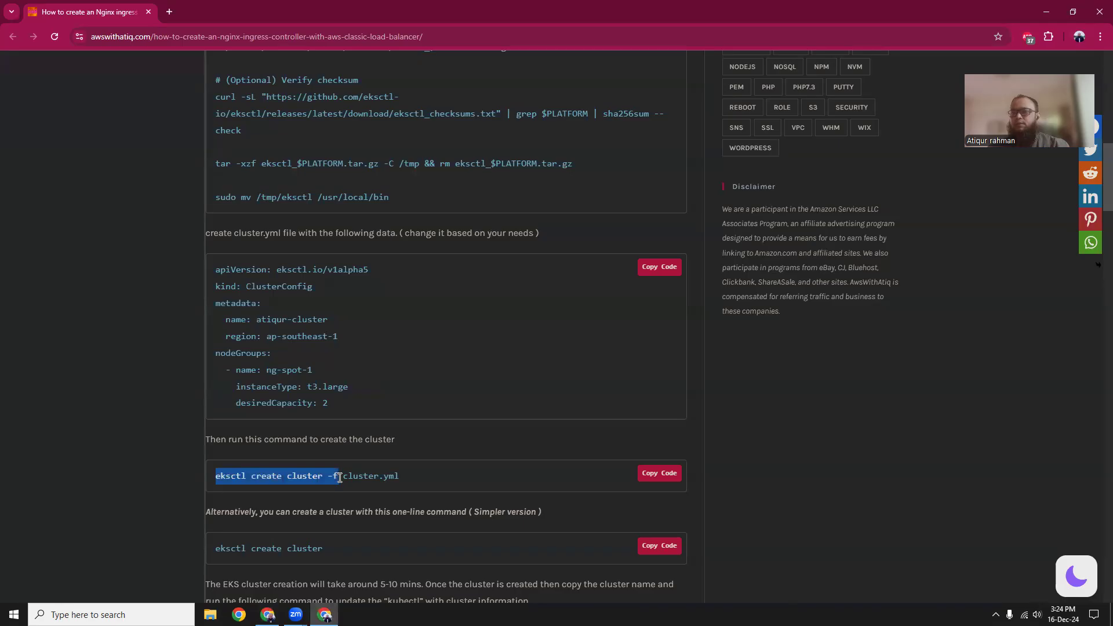
right_click(319, 479)
click(357, 354)
Return to CloudShell and run eksctl create cluster -f cluster.yml to create the EKS cluster.
click(267, 614)
right_click(305, 286)
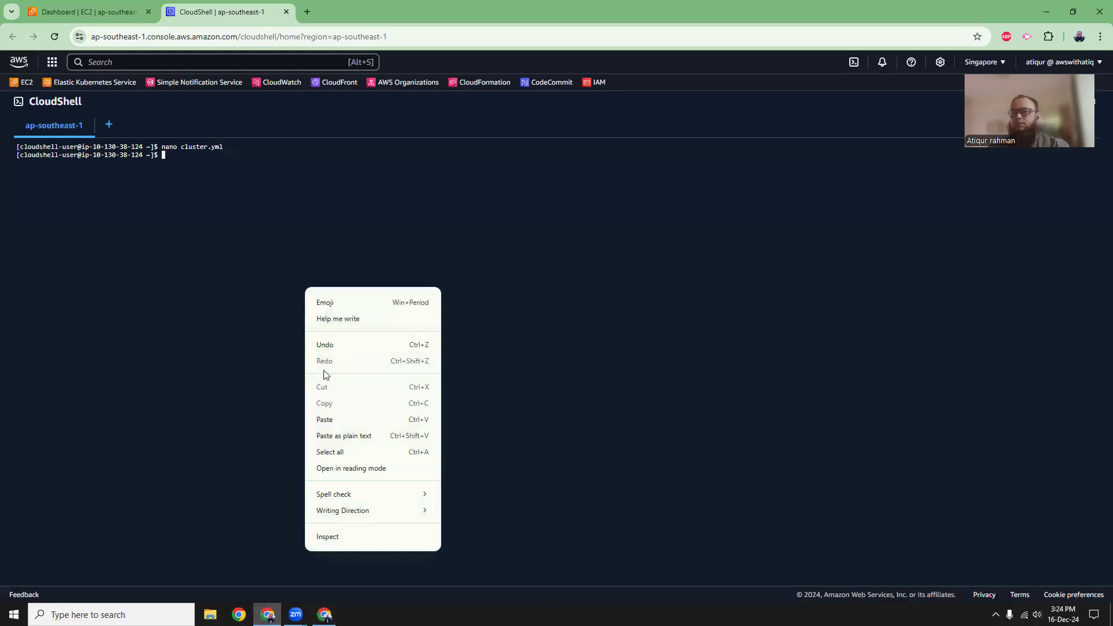
click(348, 434)
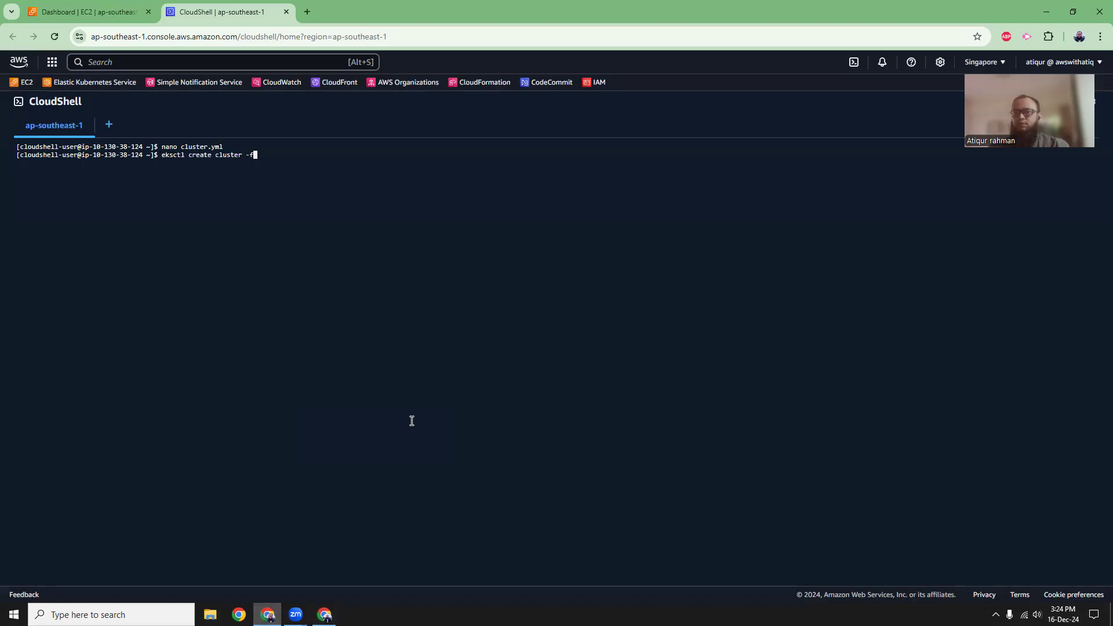
text(clu)
key(Tab)
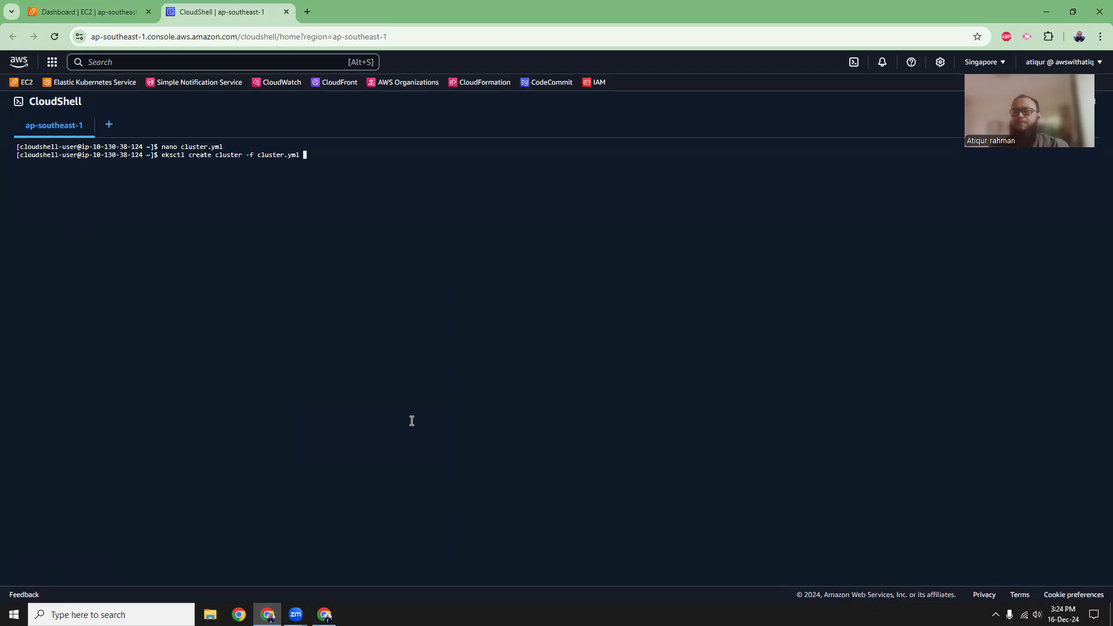
key(Return)
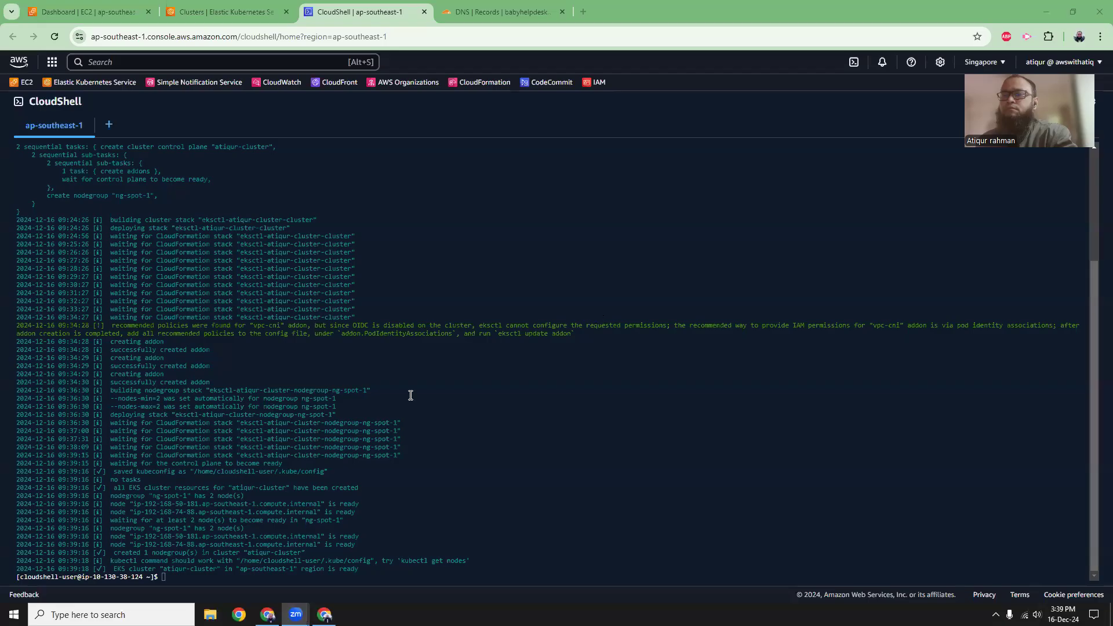
Review the cluster creation log in CloudShell, refresh the EKS clusters list and open the new cluster's details.
drag(82, 341, 249, 539)
click(267, 535)
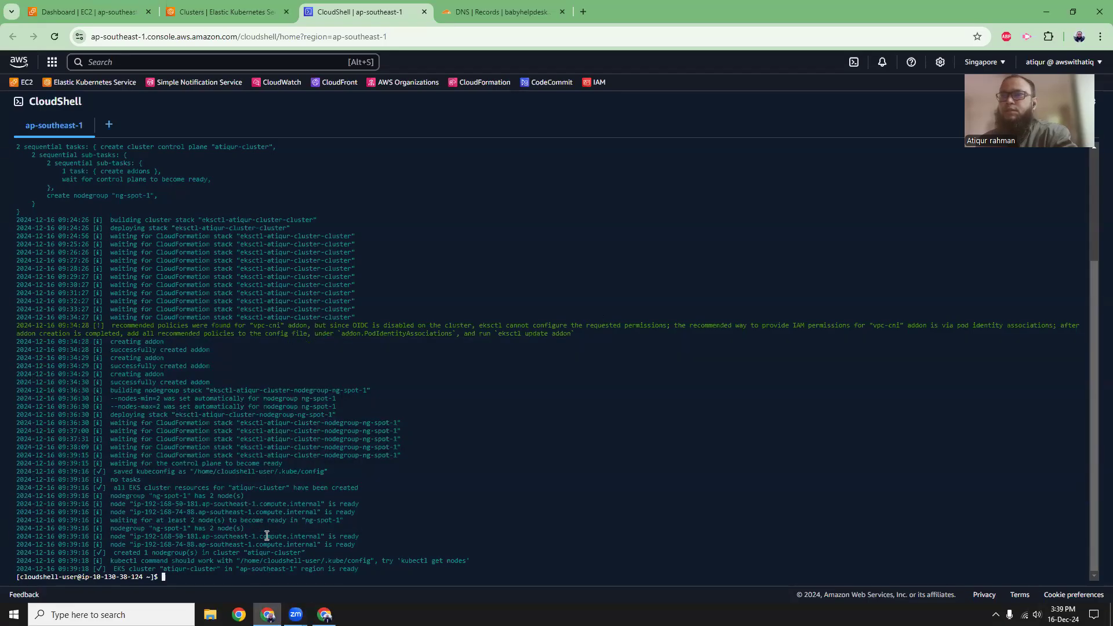
click(243, 17)
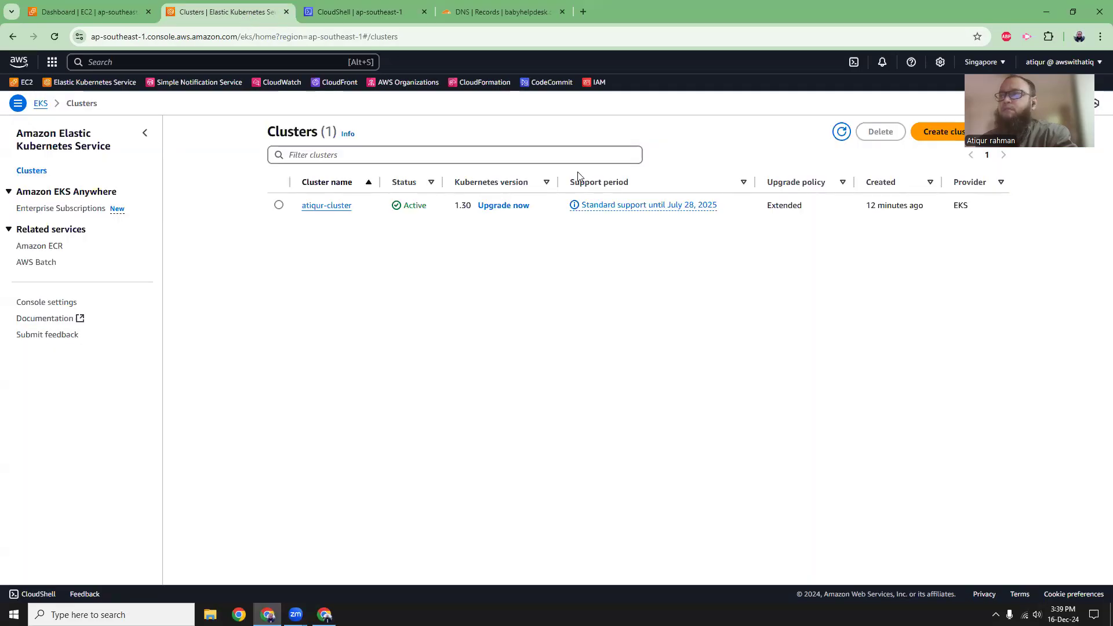
click(838, 133)
click(313, 207)
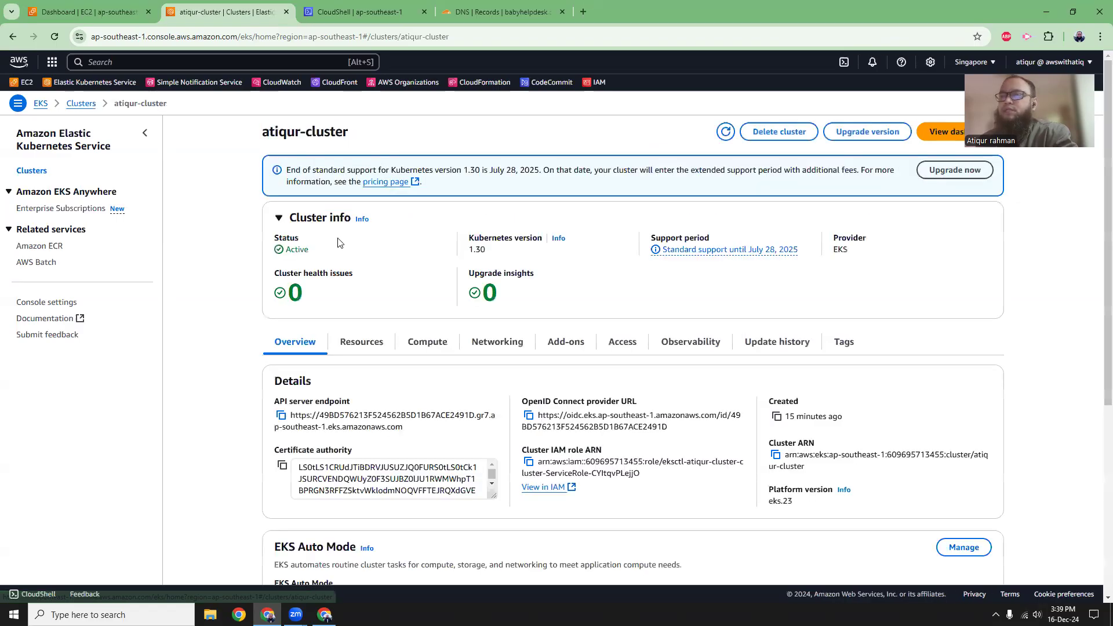
Check the cluster's compute nodes, node groups and Fargate profiles, and reload the cluster page.
click(409, 353)
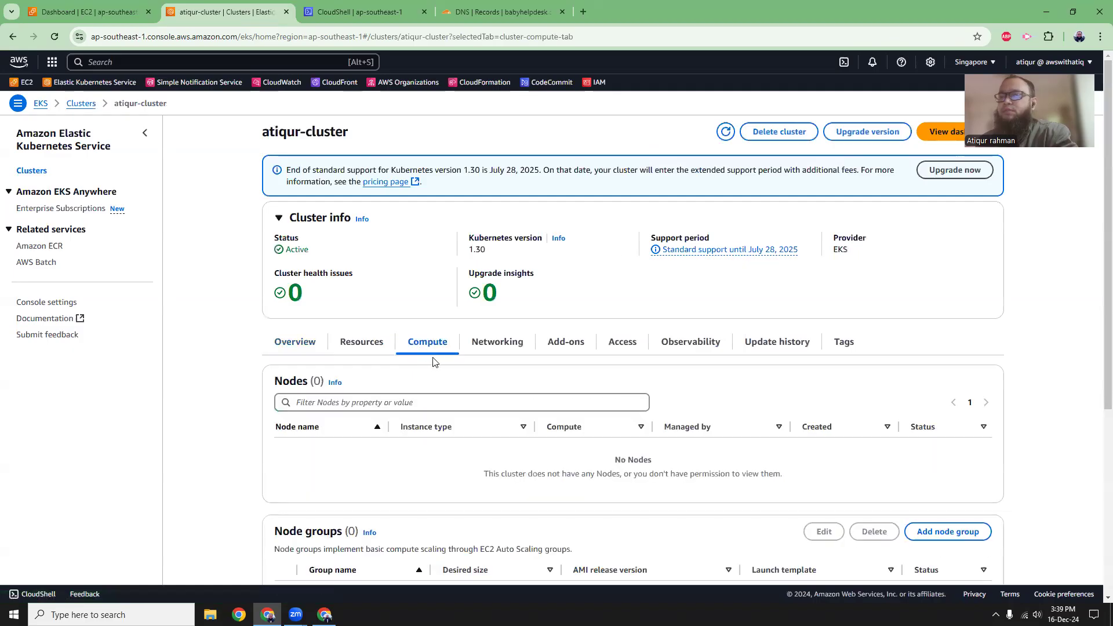
click(728, 134)
scroll(578, 331, down, 2)
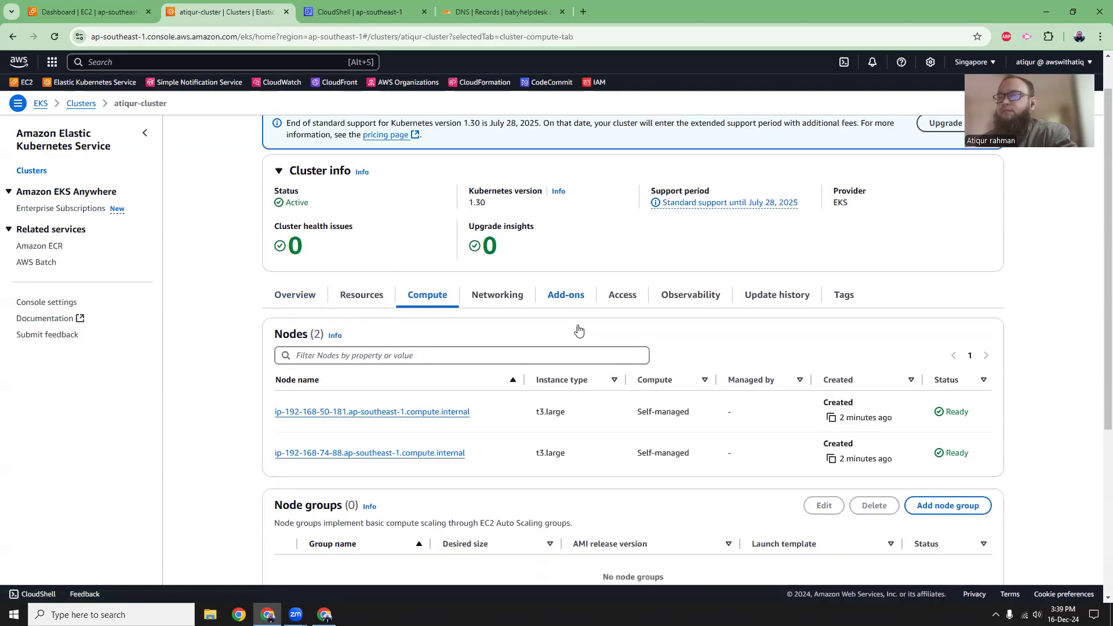
scroll(576, 361, down, 2)
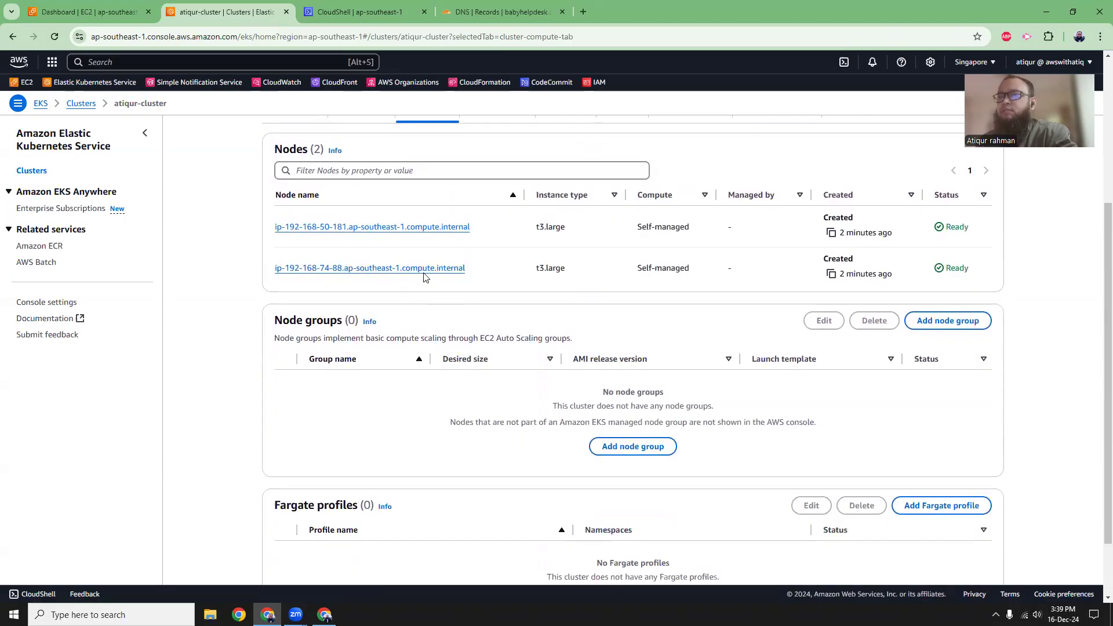
scroll(509, 286, up, 4)
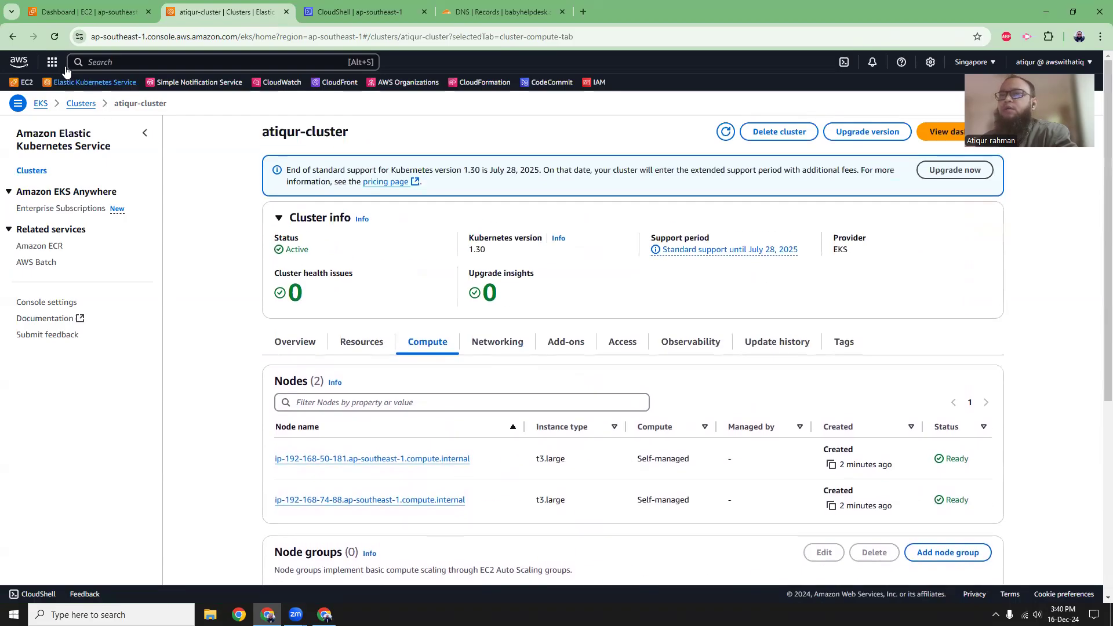
click(51, 38)
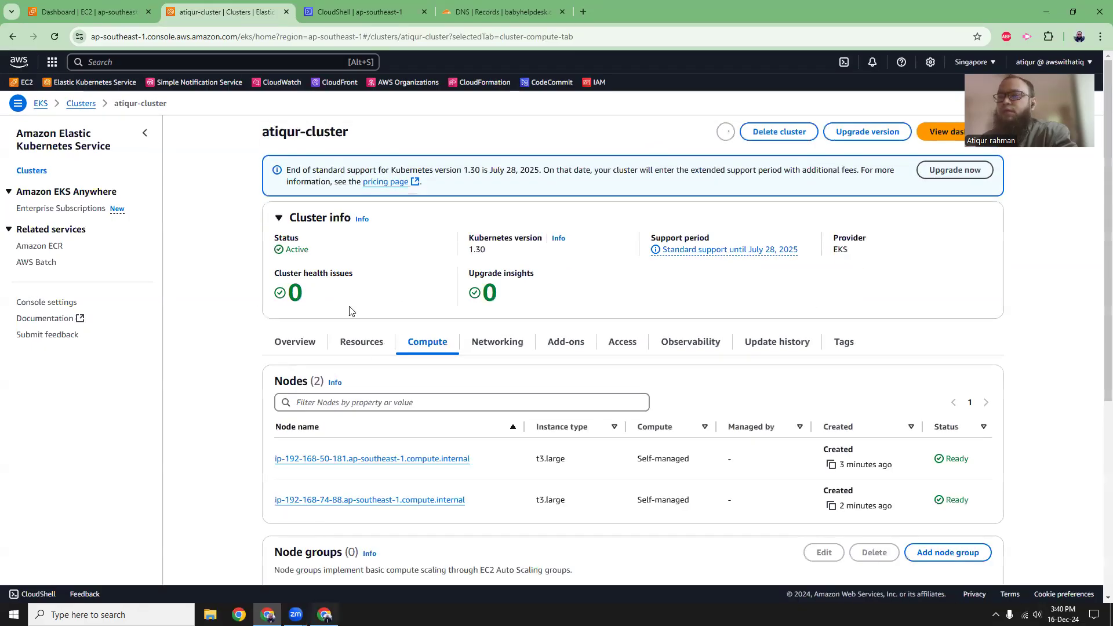
Return to the article and copy the full aws eks update-kubeconfig command with its region and cluster name placeholders.
key(alt+Tab)
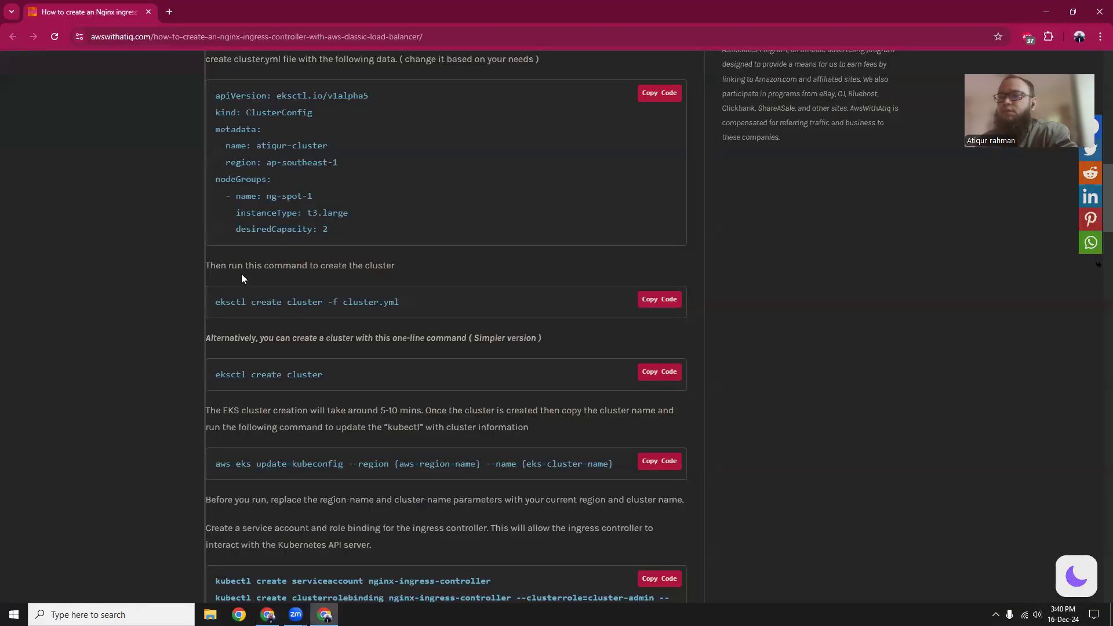
drag(261, 374, 292, 375)
scroll(341, 375, down, 3)
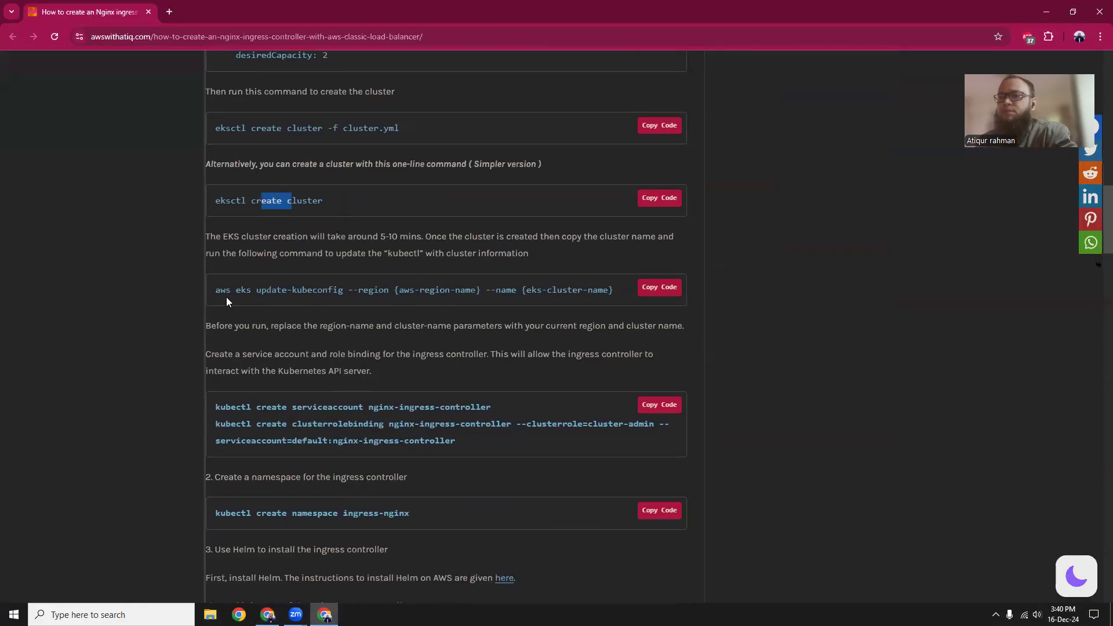
drag(212, 292, 617, 290)
right_click(559, 295)
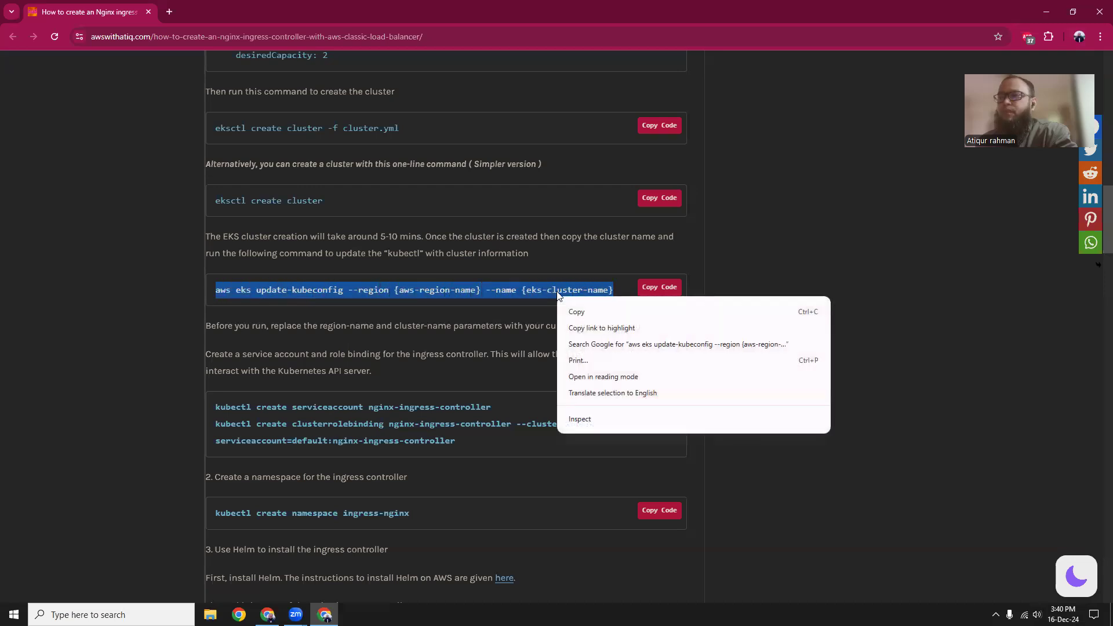
click(579, 311)
Open Notepad in a maximized window and paste the copied update-kubeconfig command into the empty document.
key(super)
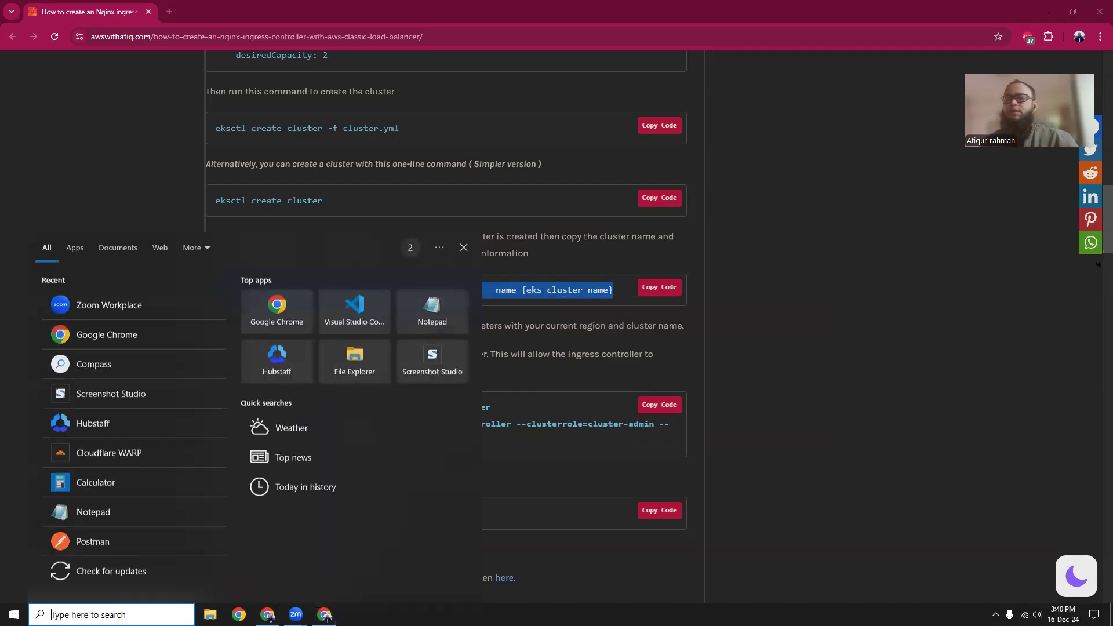
click(432, 307)
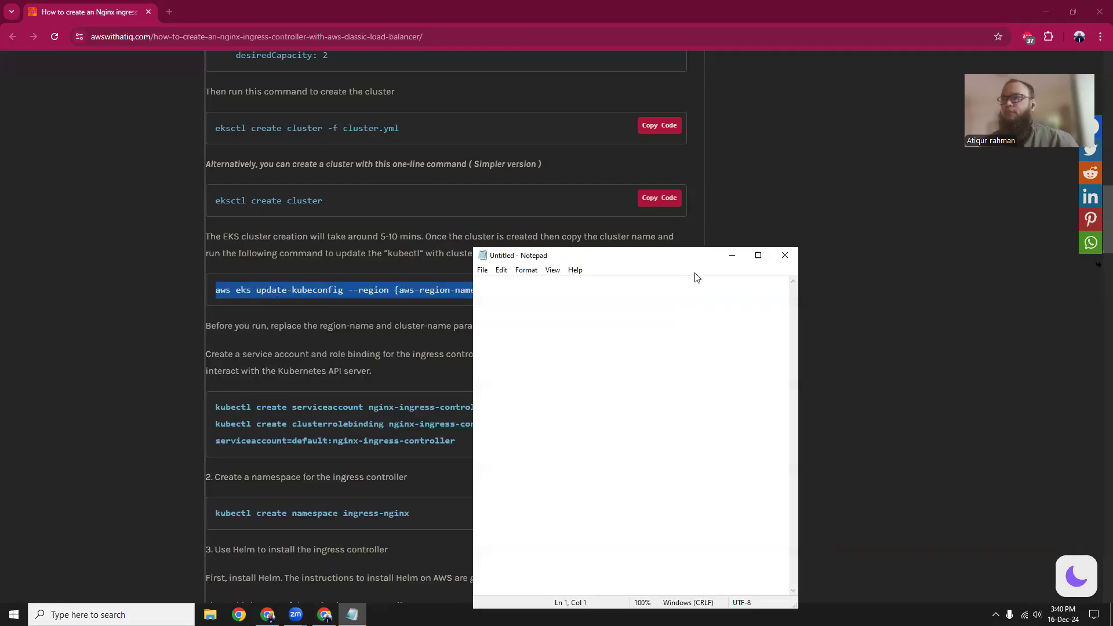
click(758, 255)
key(ctrl+v)
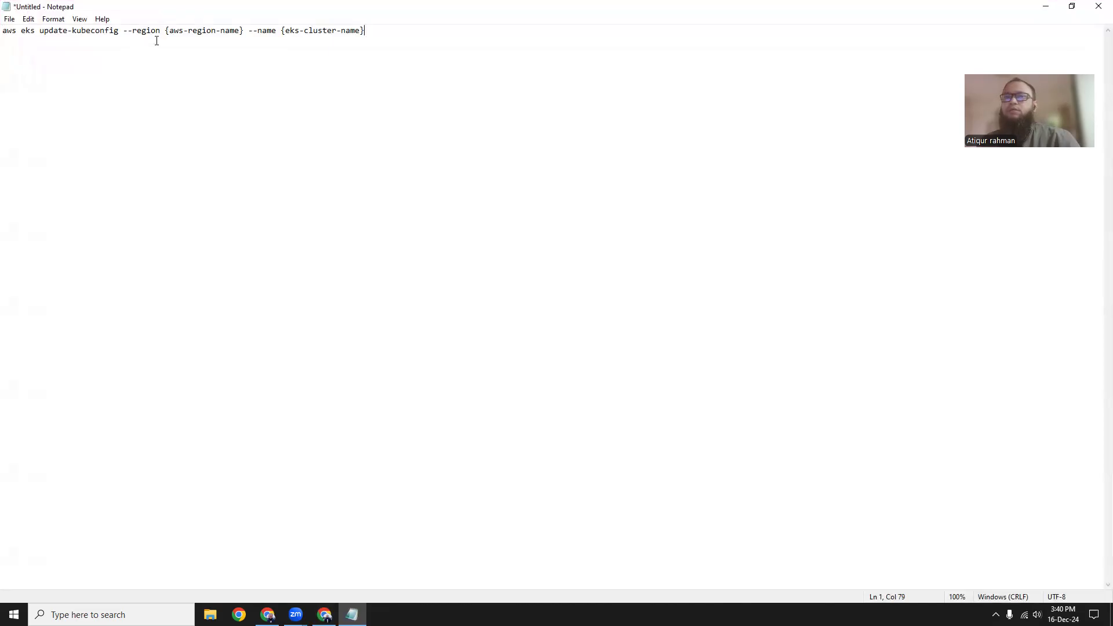
Copy the region ap-southeast-1 from the EKS page's URL and replace the {aws-region-name} placeholder with it in Notepad.
click(324, 614)
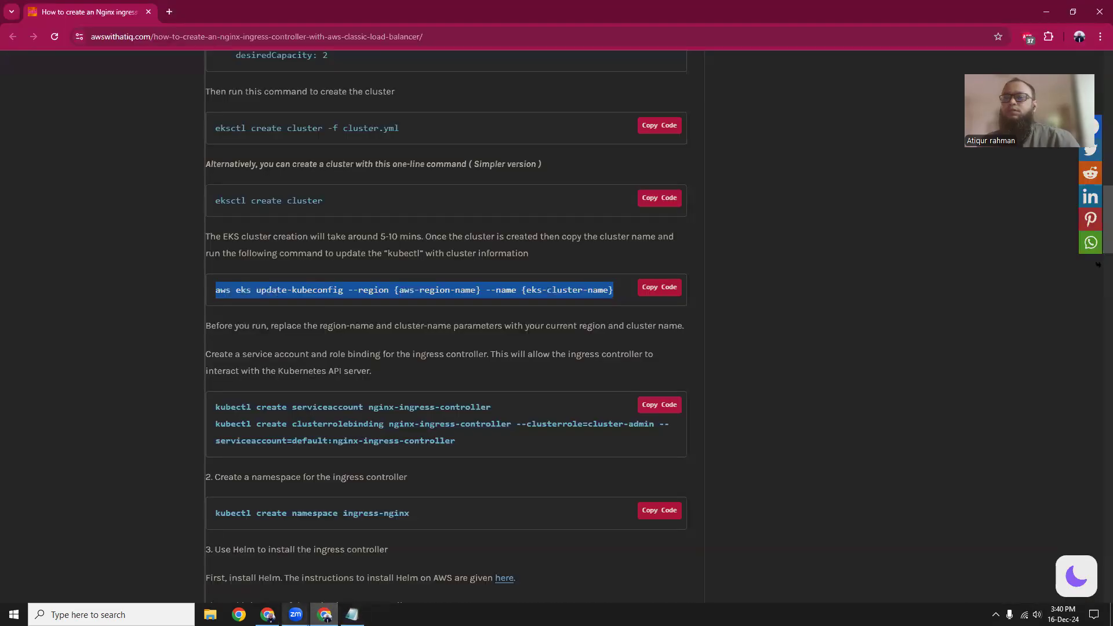
click(267, 614)
click(405, 40)
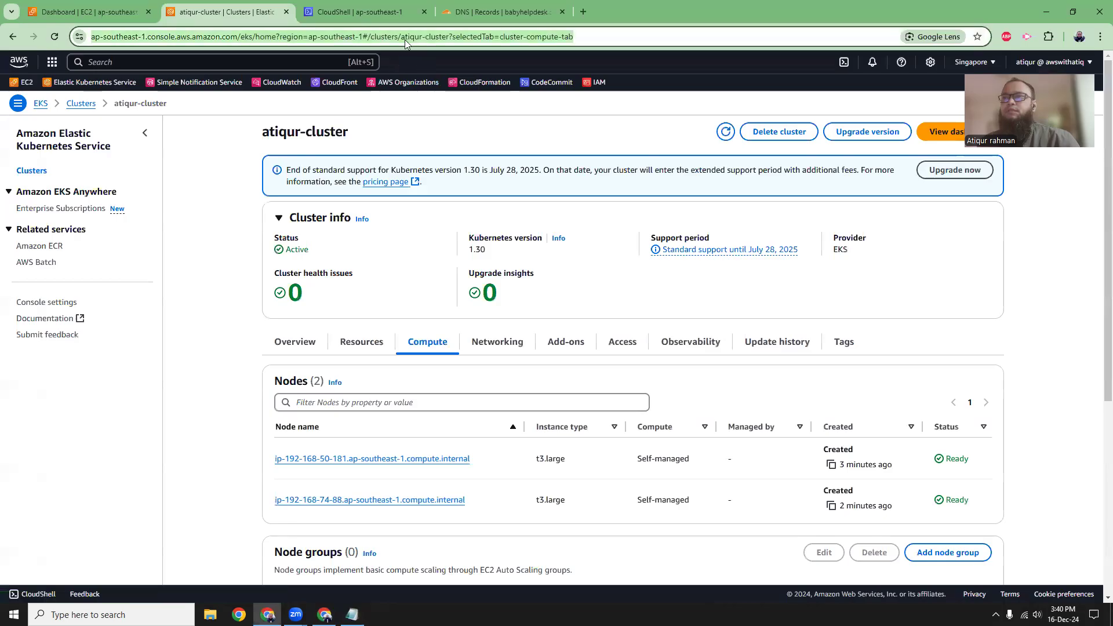
click(333, 38)
drag(337, 38, 388, 38)
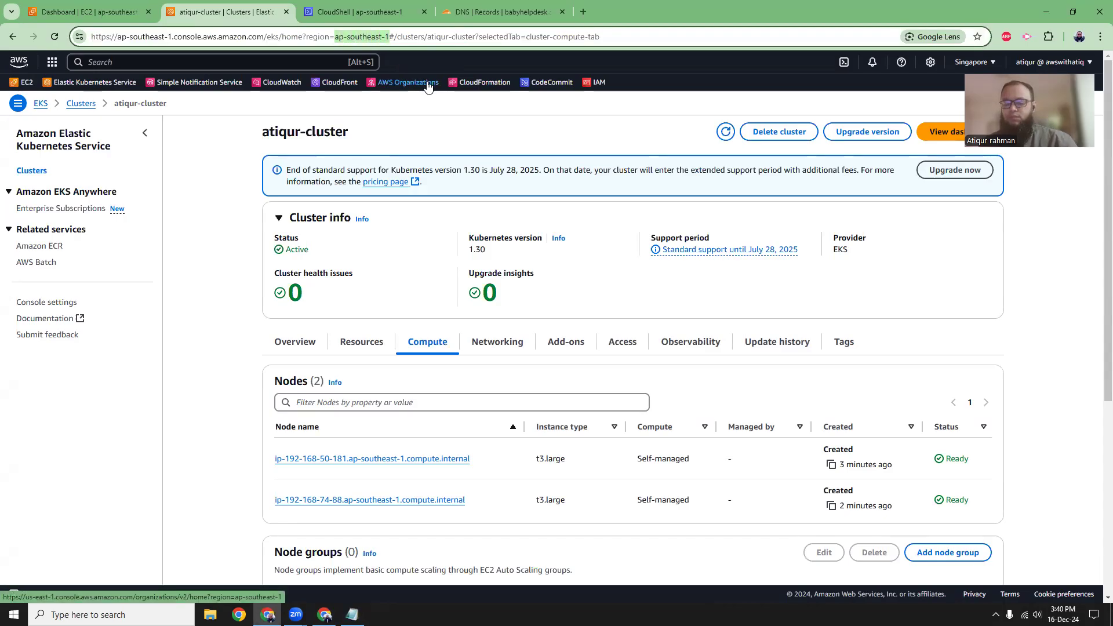
key(alt+Tab)
click(351, 614)
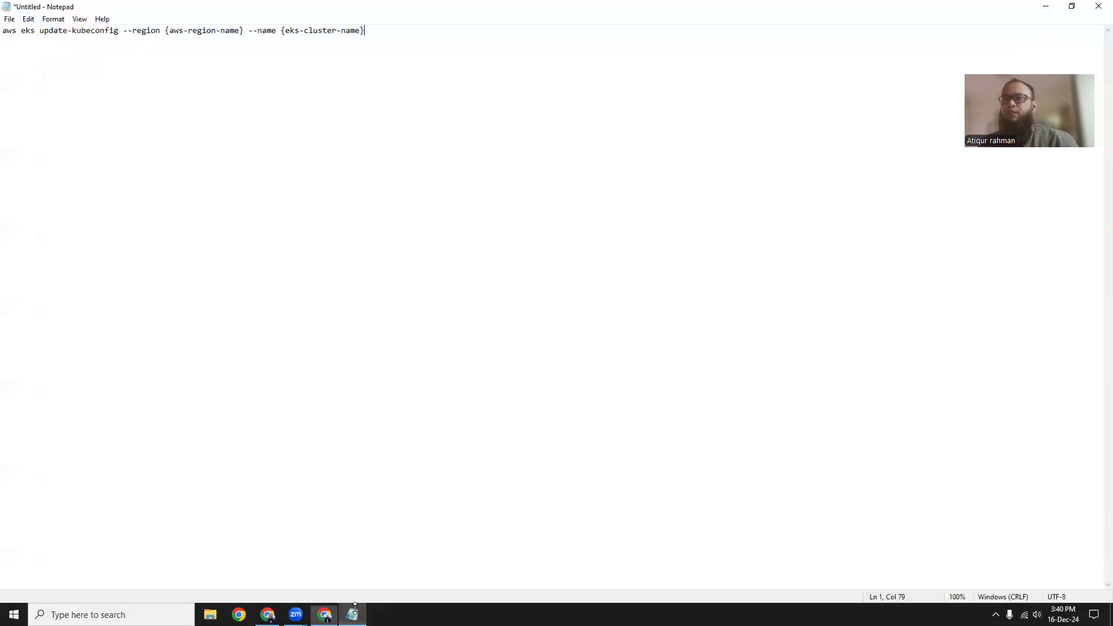
drag(167, 32, 243, 33)
key(ctrl+v)
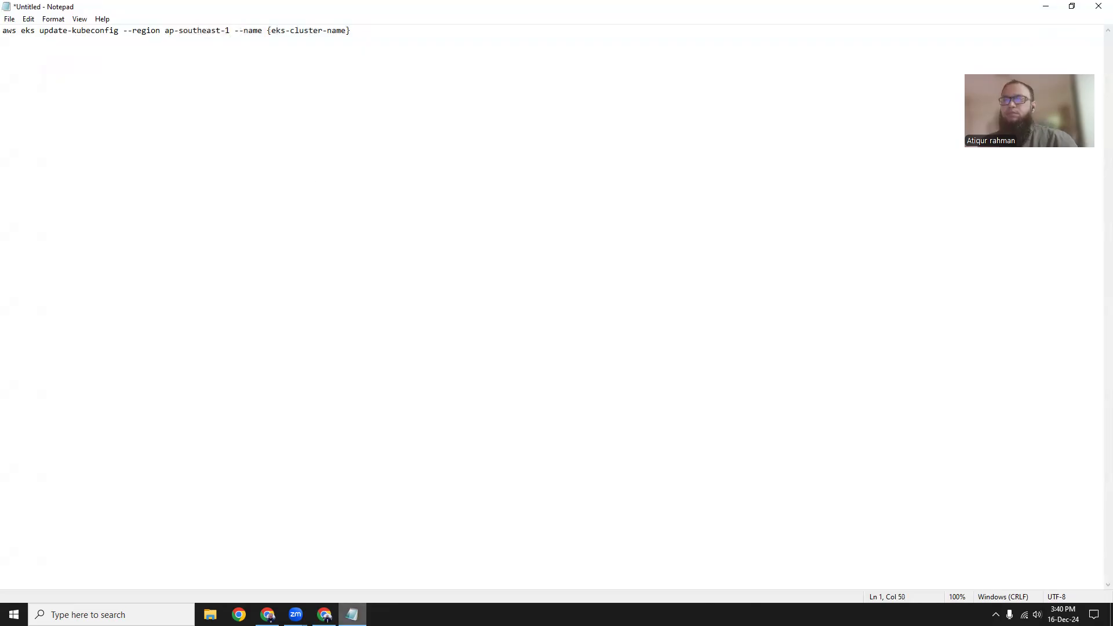
Copy the cluster's name from its EKS details page and replace the {eks-cluster-name} placeholder with it in Notepad.
click(324, 614)
click(268, 615)
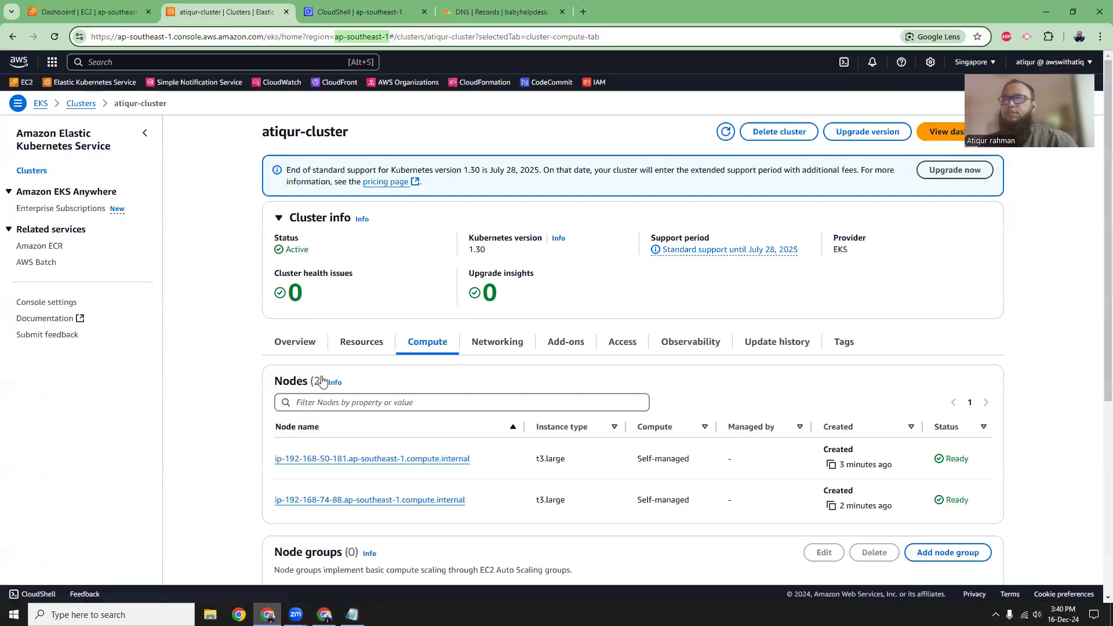
drag(263, 132, 356, 142)
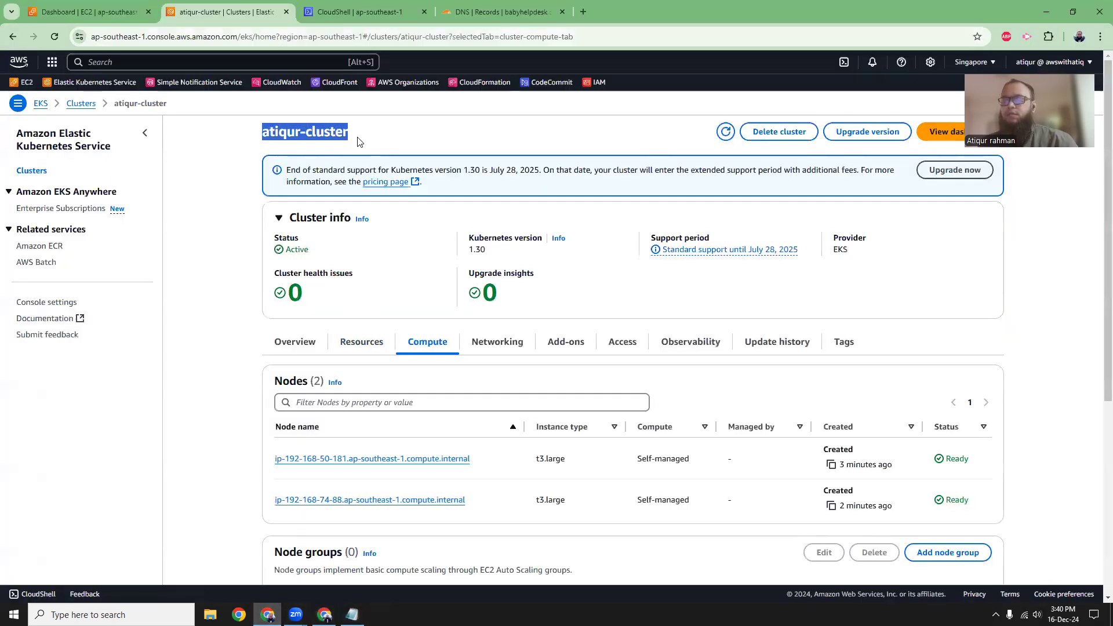
click(352, 614)
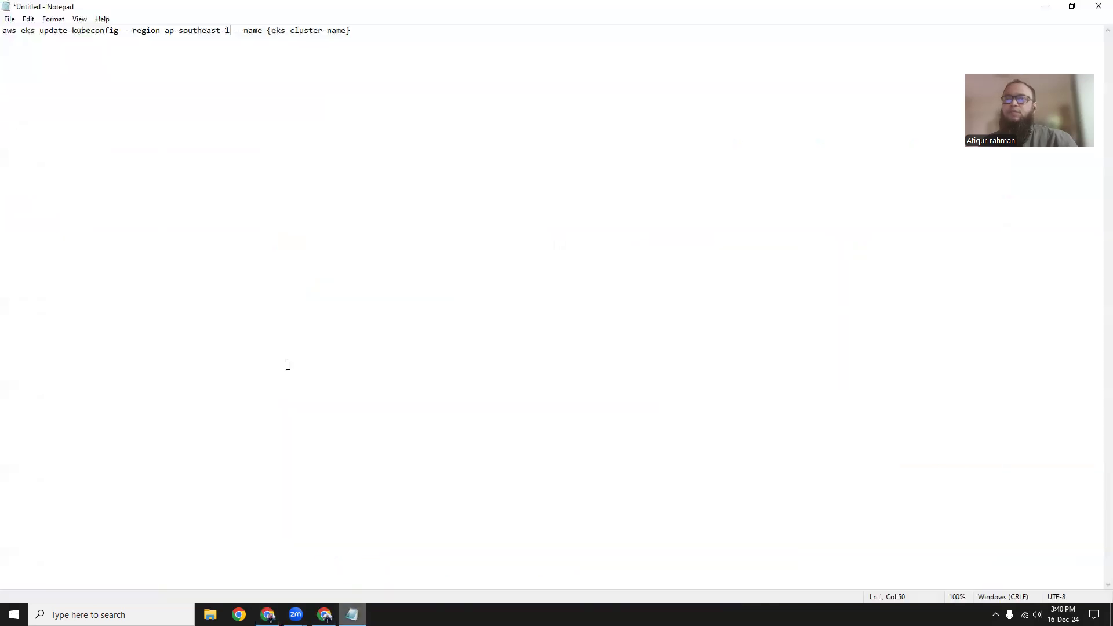
drag(267, 30, 357, 31)
key(ctrl+v)
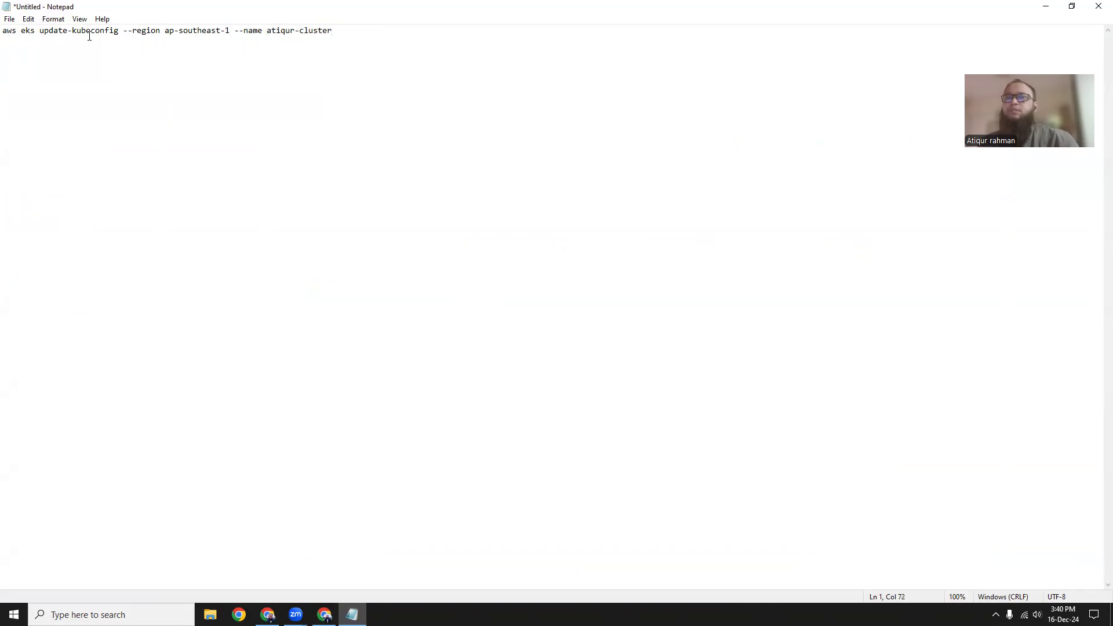
Copy the completed update-kubeconfig command from Notepad and switch to the CloudShell page in the browser.
drag(337, 30, 5, 35)
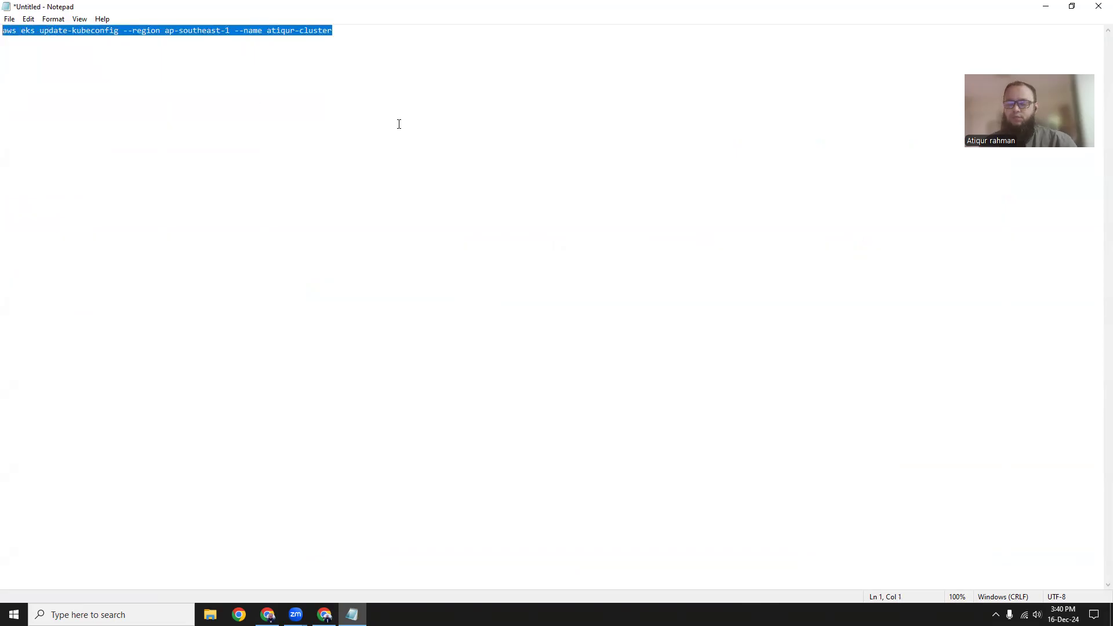
click(324, 615)
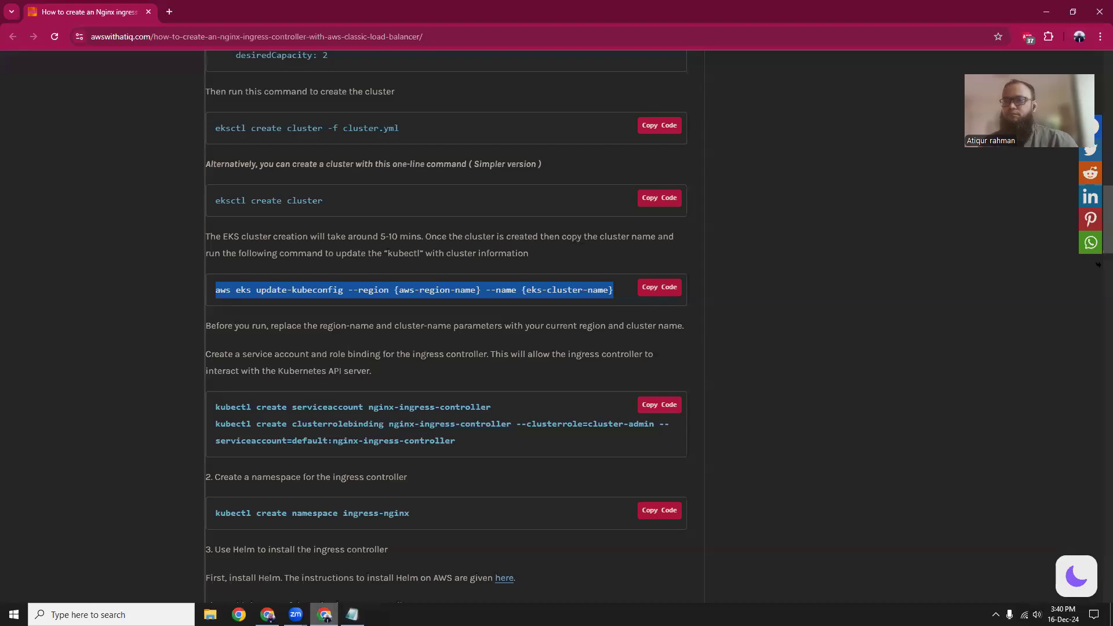
click(267, 615)
click(356, 12)
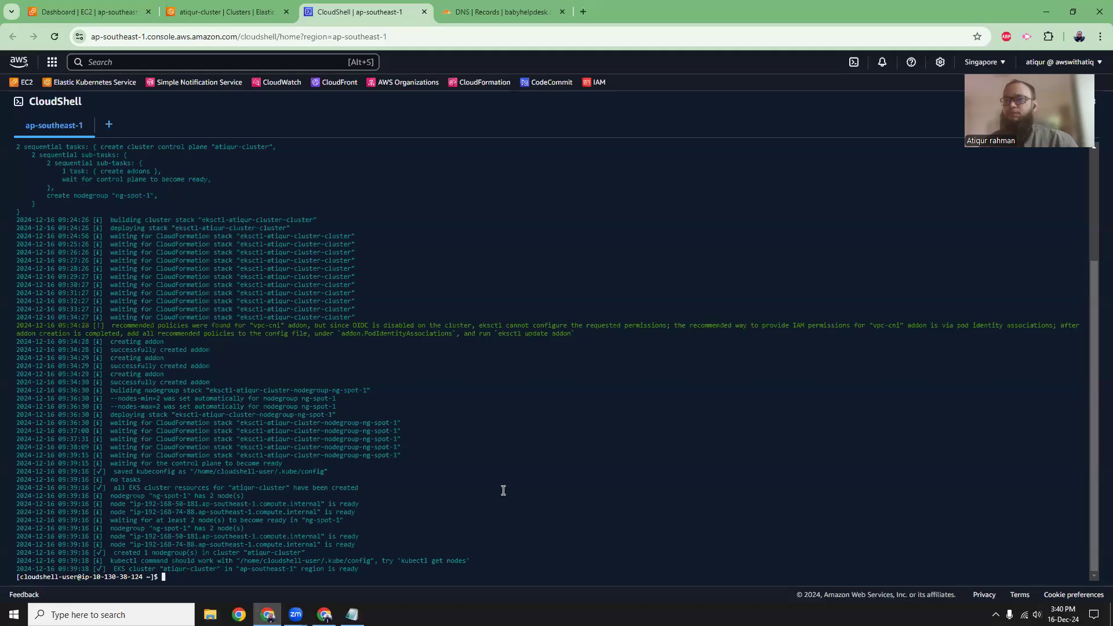
Clear the CloudShell terminal and run the copied aws eks update-kubeconfig command for region ap-southeast-1 and the new cluster.
text(cle)
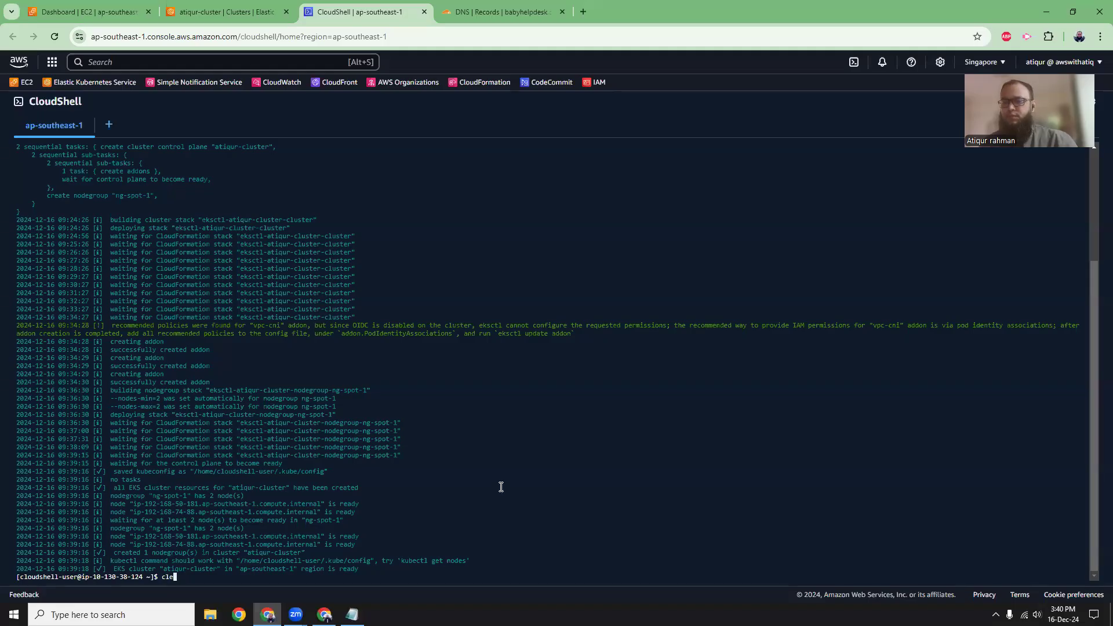
text(ar)
key(Return)
right_click(327, 267)
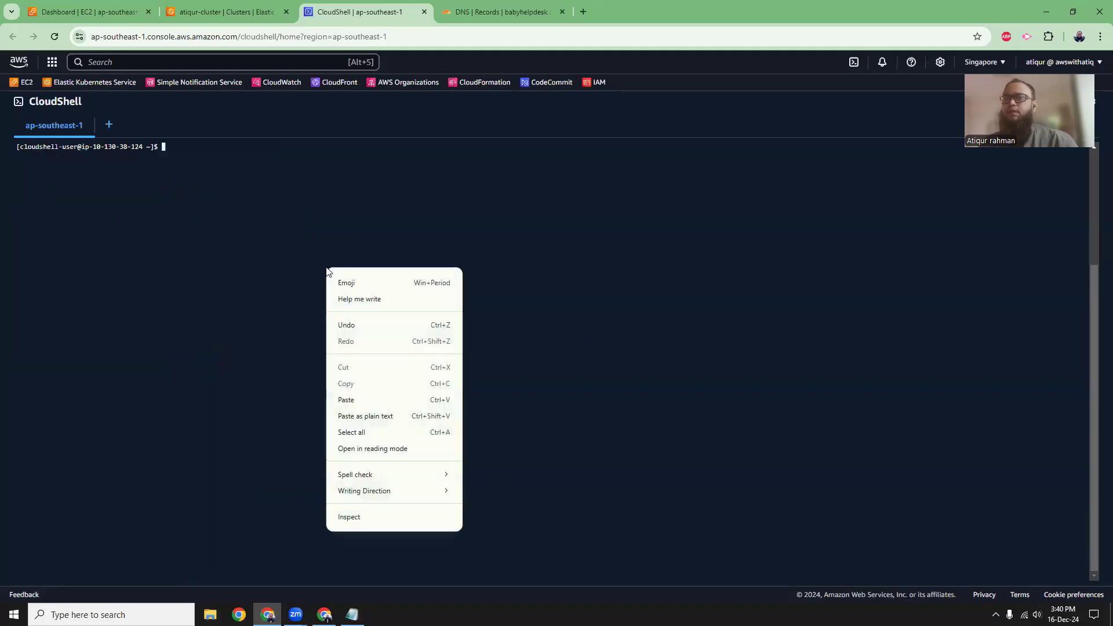
click(358, 413)
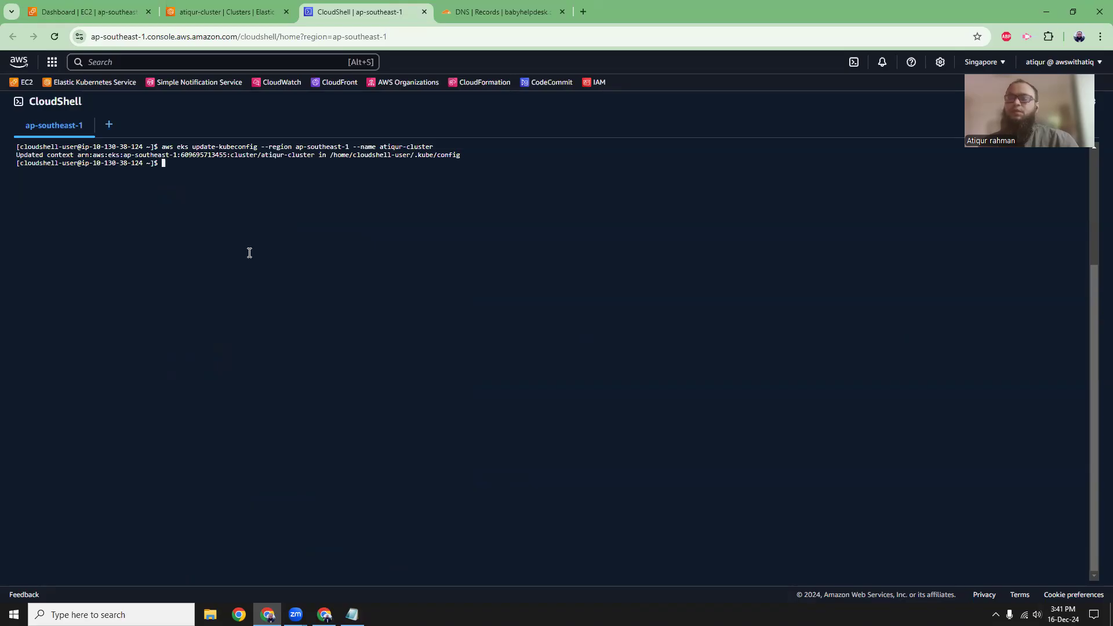
List the pods in all namespaces with kubectl get po -A and inspect the kube-system entries.
text(ubectl get po -A)
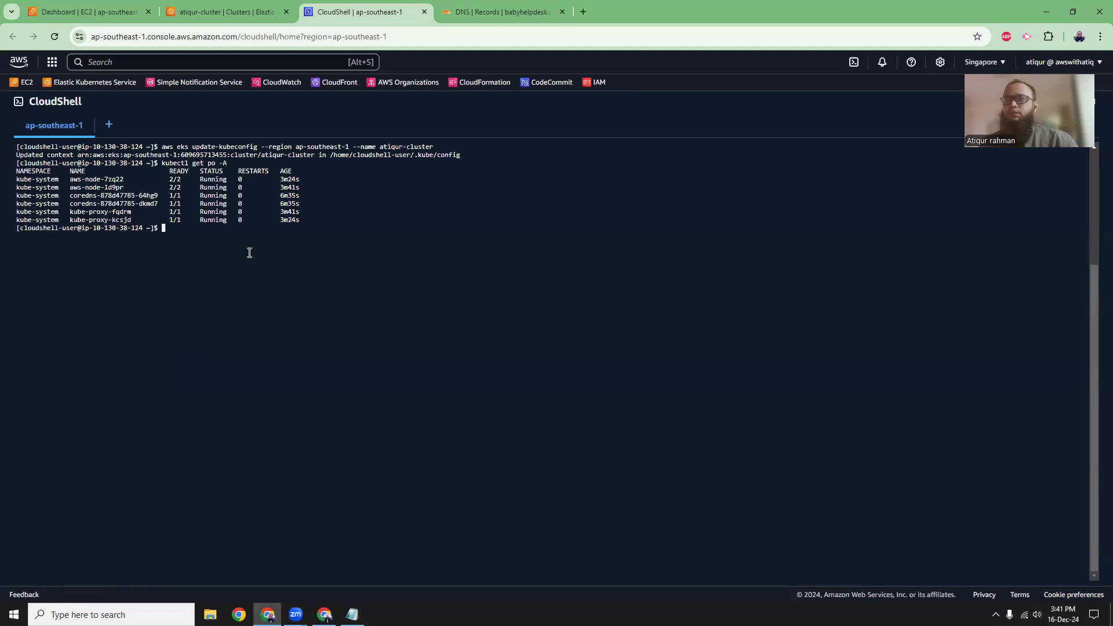
drag(36, 180, 118, 215)
click(67, 197)
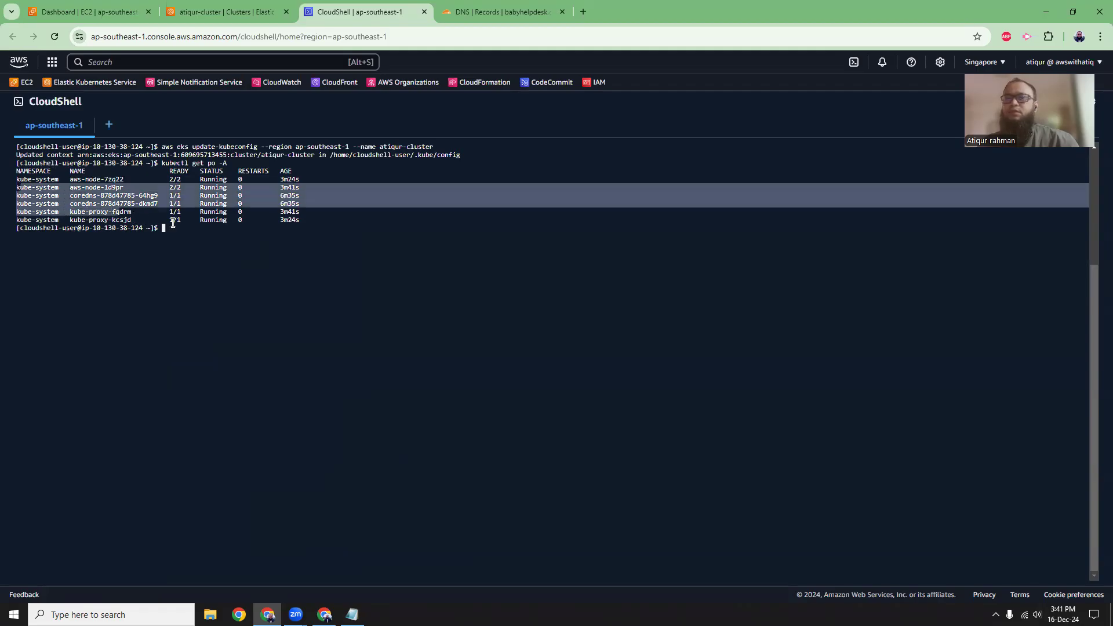
click(207, 230)
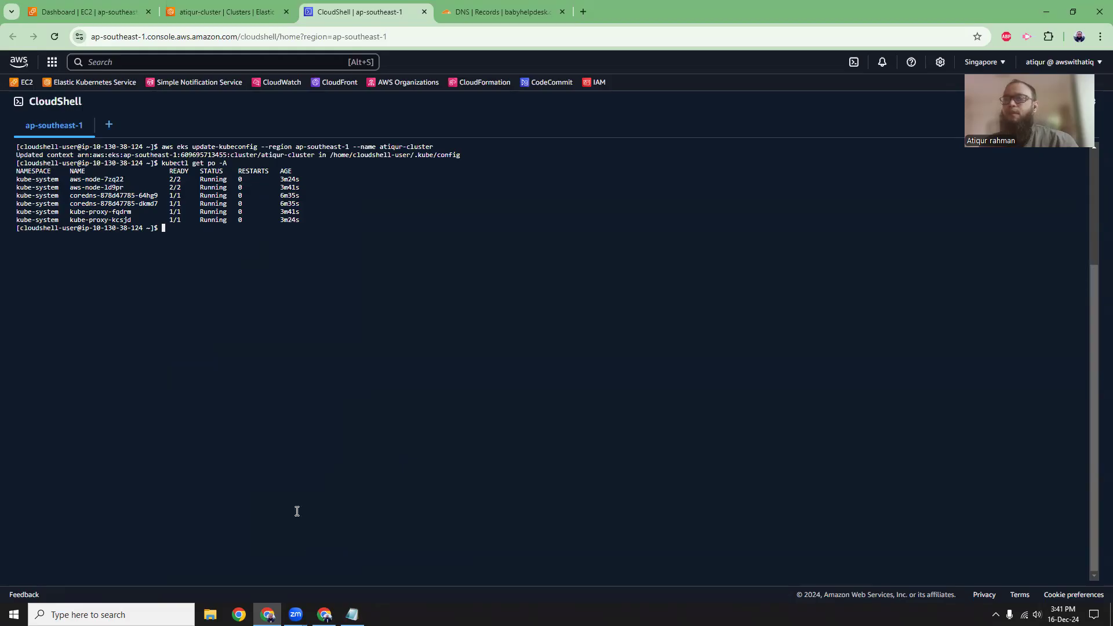
Copy kubectl create serviceaccount nginx-ingress-controller from the article and run it in CloudShell.
click(324, 615)
scroll(395, 374, down, 1)
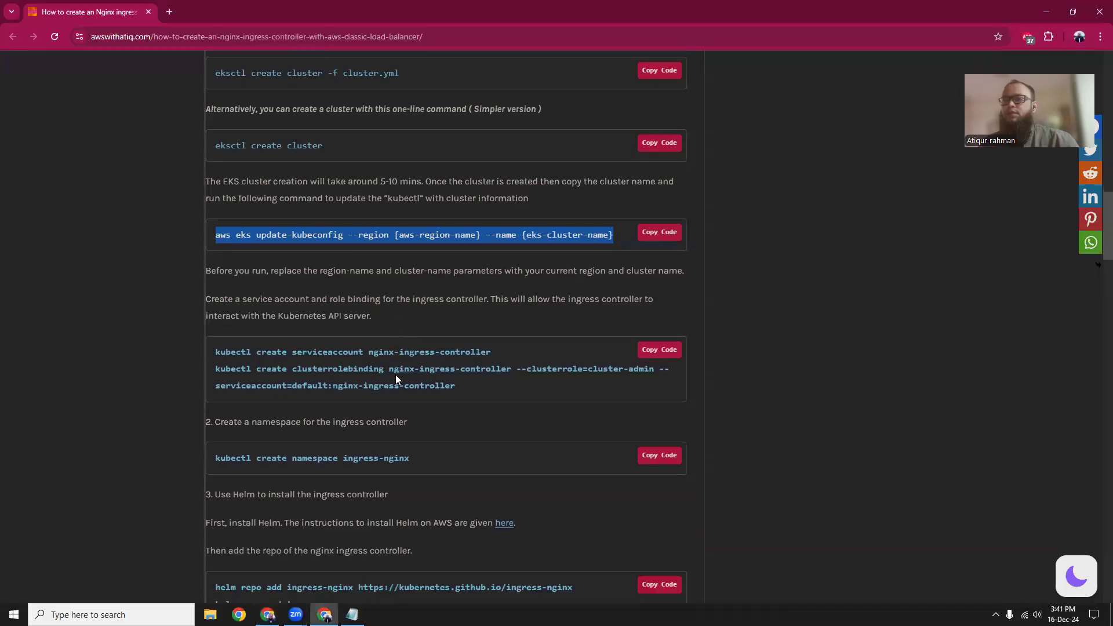
scroll(261, 281, down, 3)
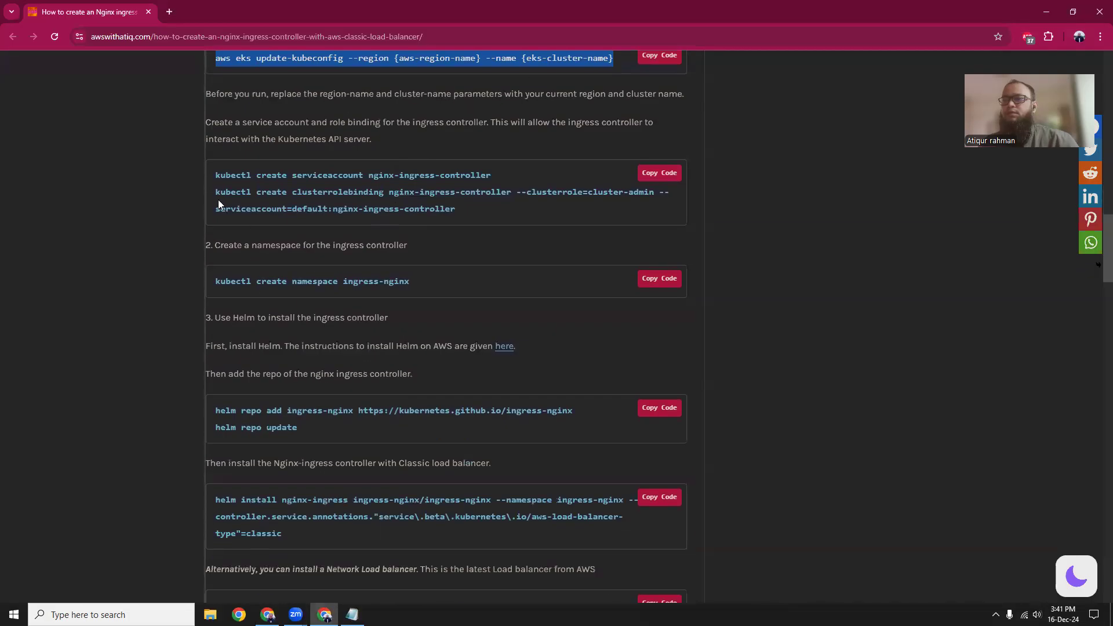
drag(211, 174, 444, 184)
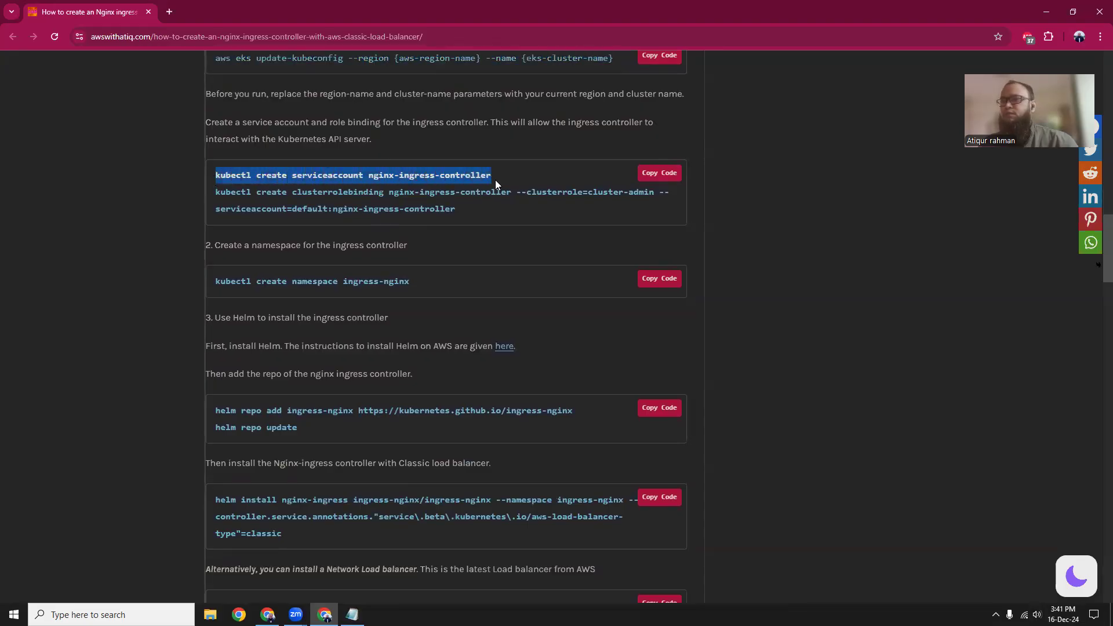
key(alt+Tab)
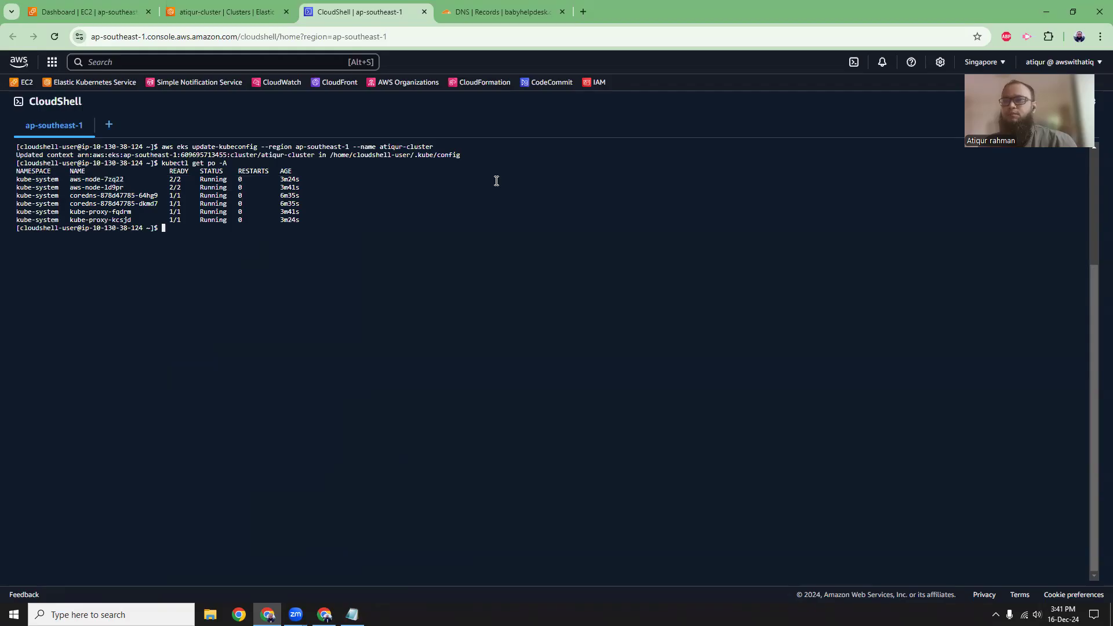
right_click(332, 233)
click(370, 381)
key(Return)
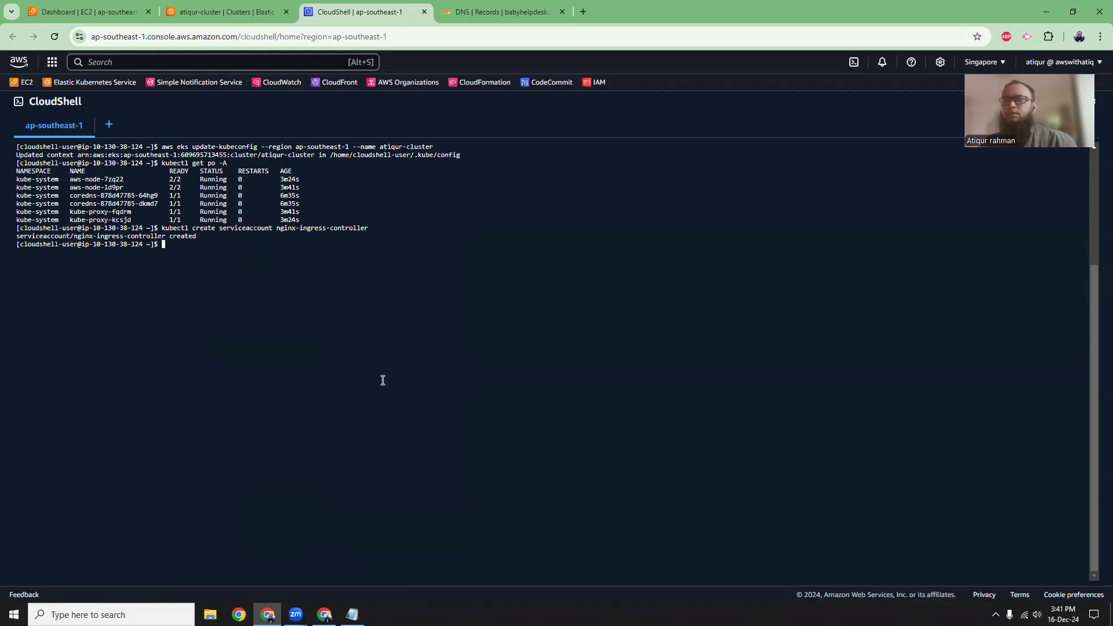
Copy the article's clusterrolebinding command and run it in CloudShell, binding cluster-admin to the service account default:nginx-ingress-controller.
key(alt+Tab)
drag(215, 194, 457, 209)
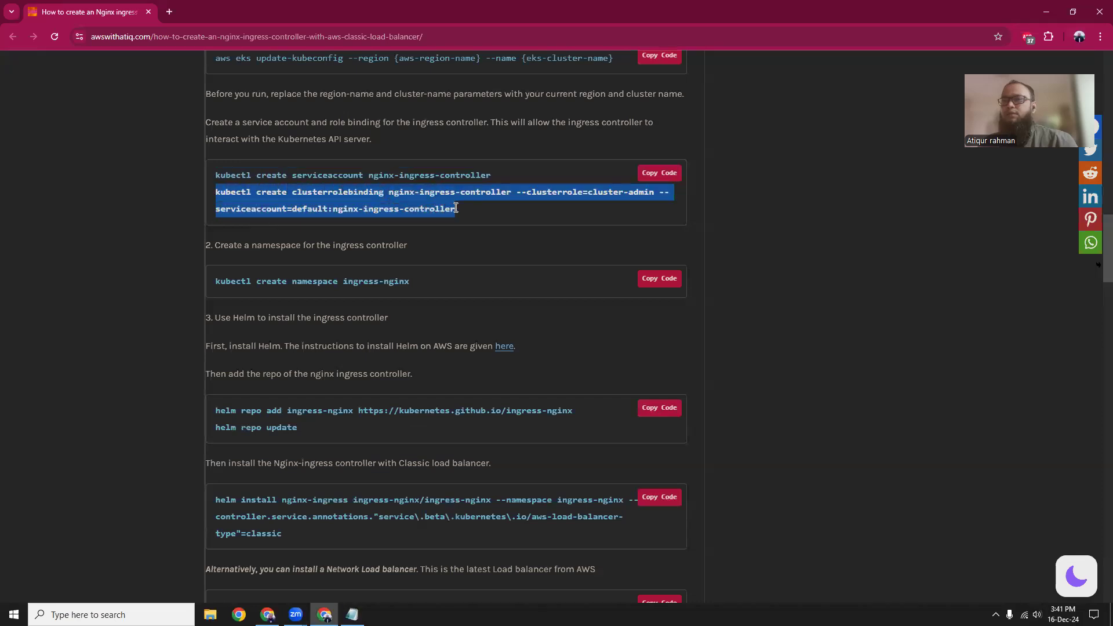
right_click(427, 208)
click(449, 220)
key(alt+Tab)
right_click(356, 310)
click(399, 455)
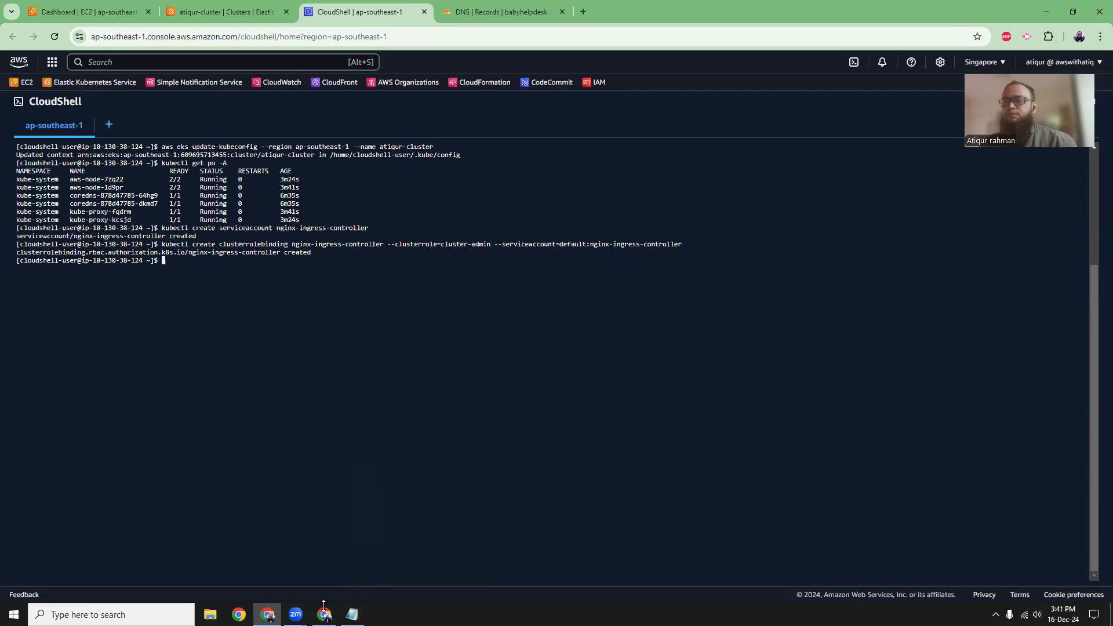
Copy kubectl create namespace ingress-nginx from the article and run it in CloudShell.
click(268, 614)
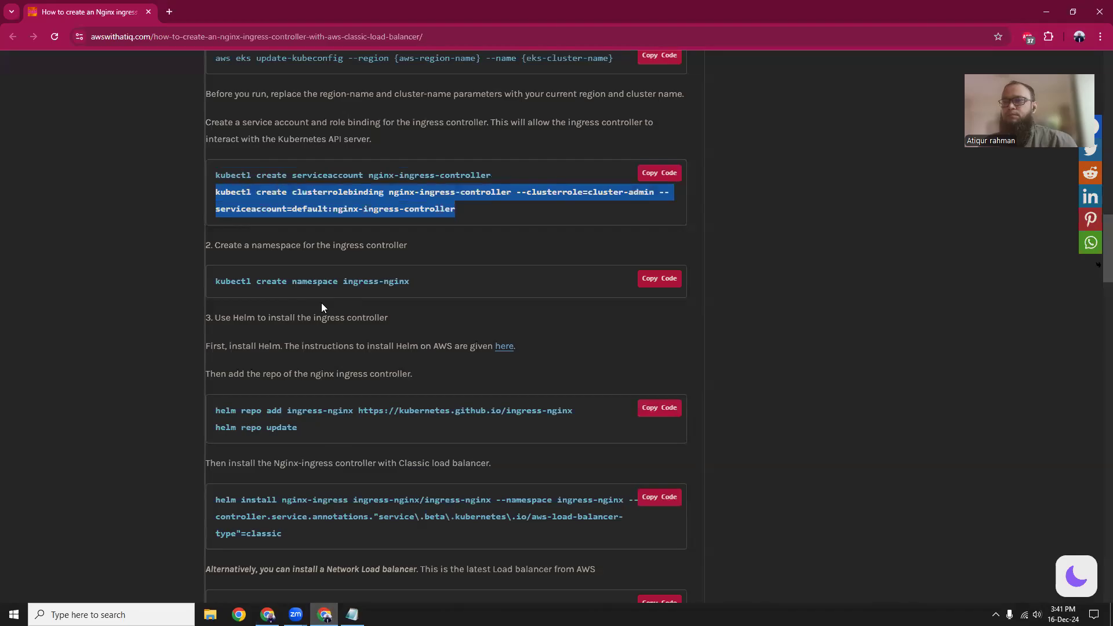
scroll(321, 303, down, 1)
drag(213, 225, 415, 228)
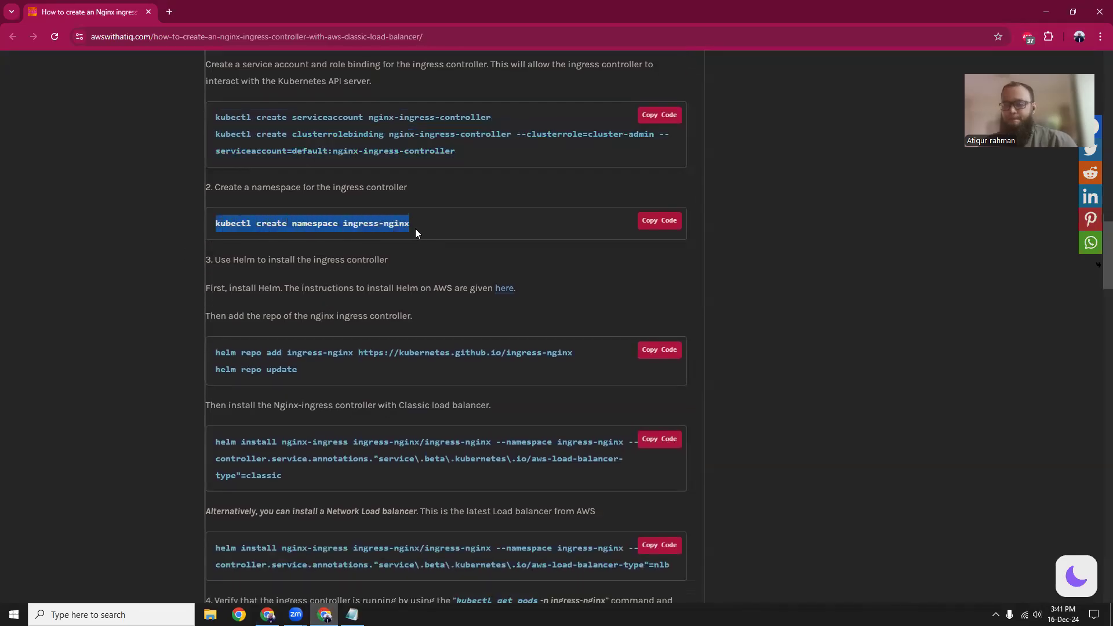
key(alt+Tab)
right_click(405, 341)
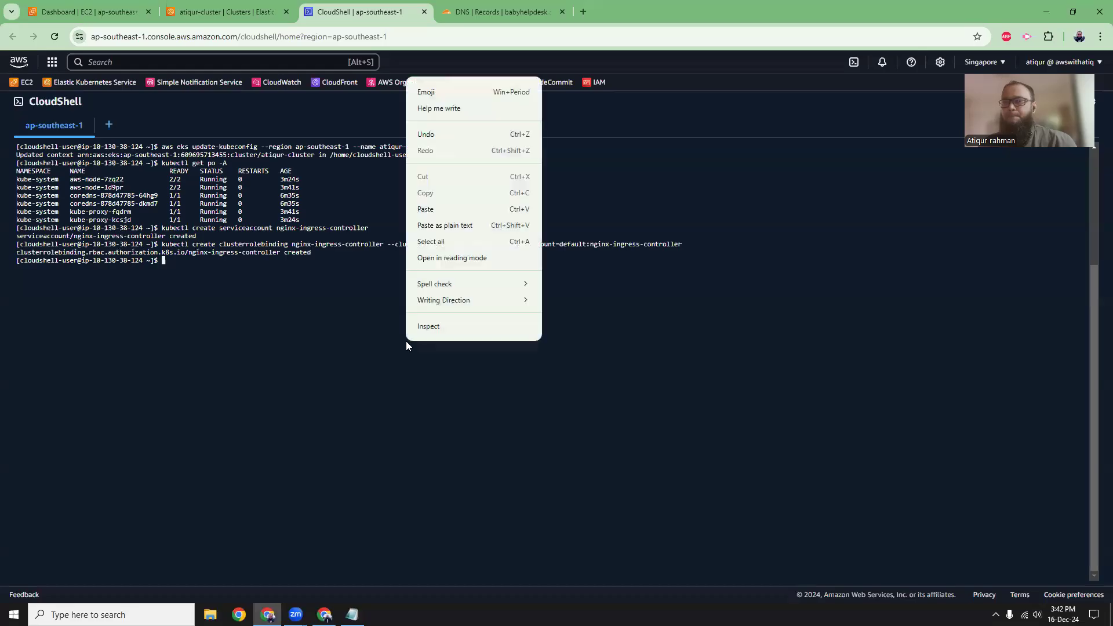
click(455, 226)
key(Return)
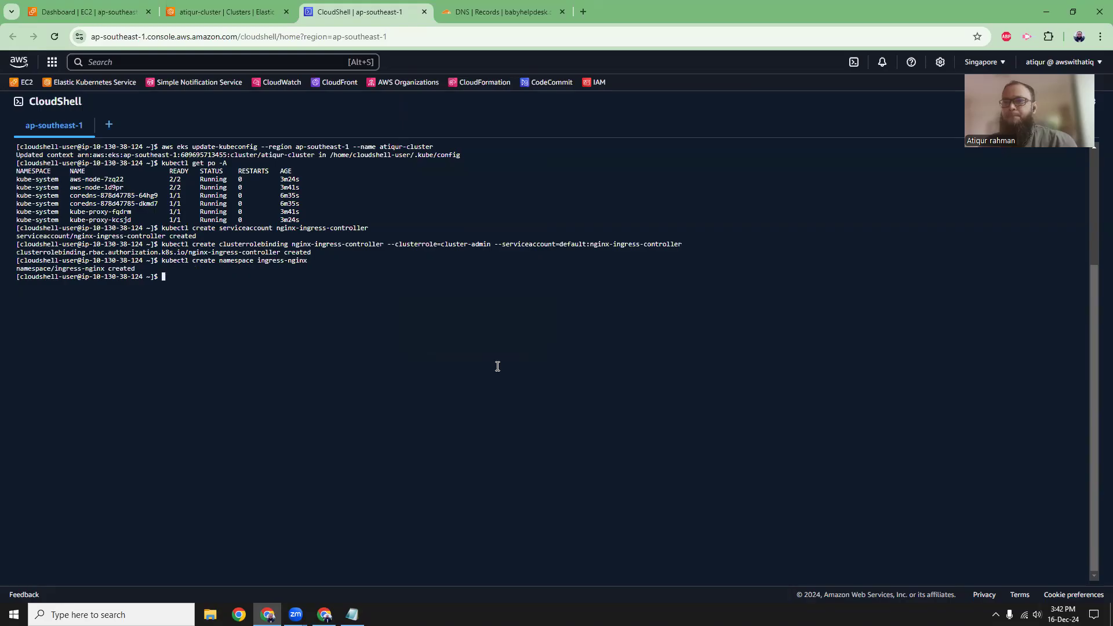
Return to the article and open its linked instructions for installing Helm on AWS in a new tab.
key(alt+Tab)
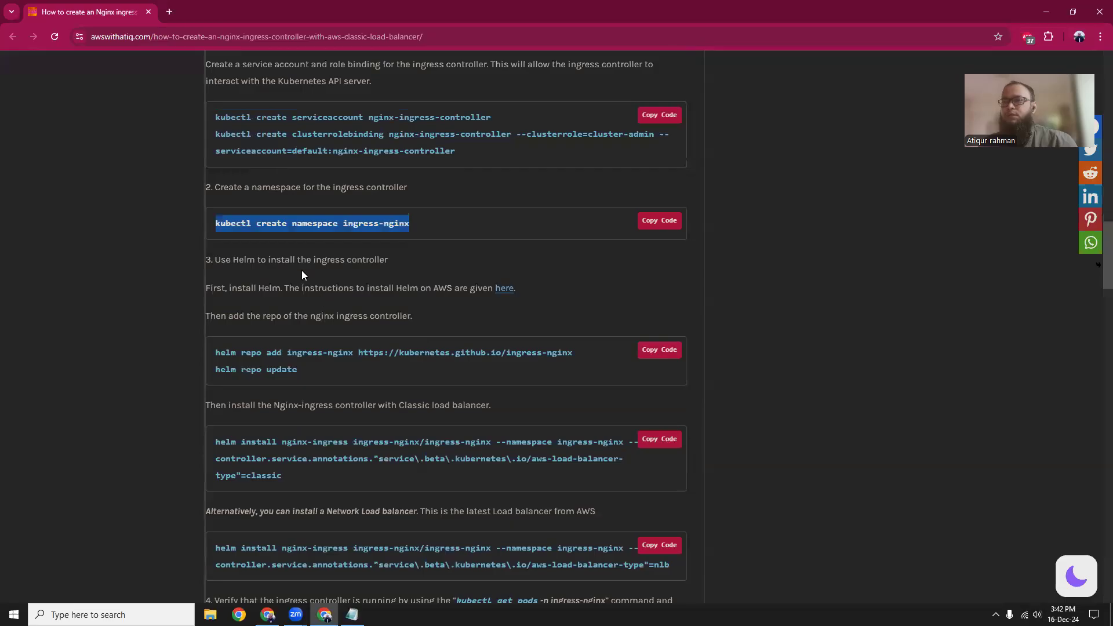
scroll(298, 266, down, 2)
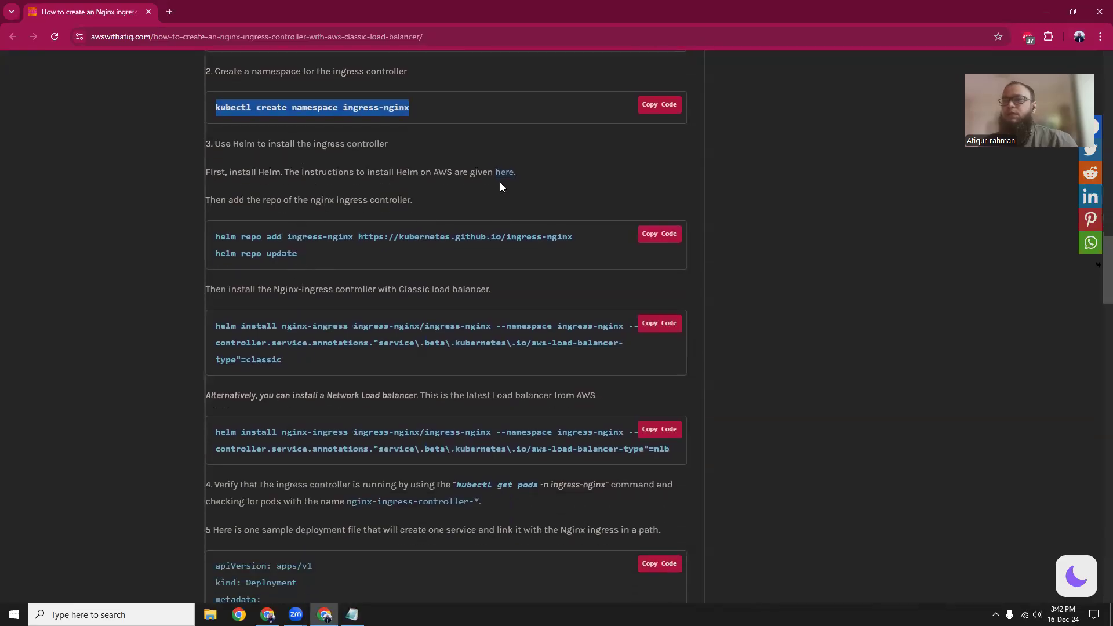
middle_click(504, 173)
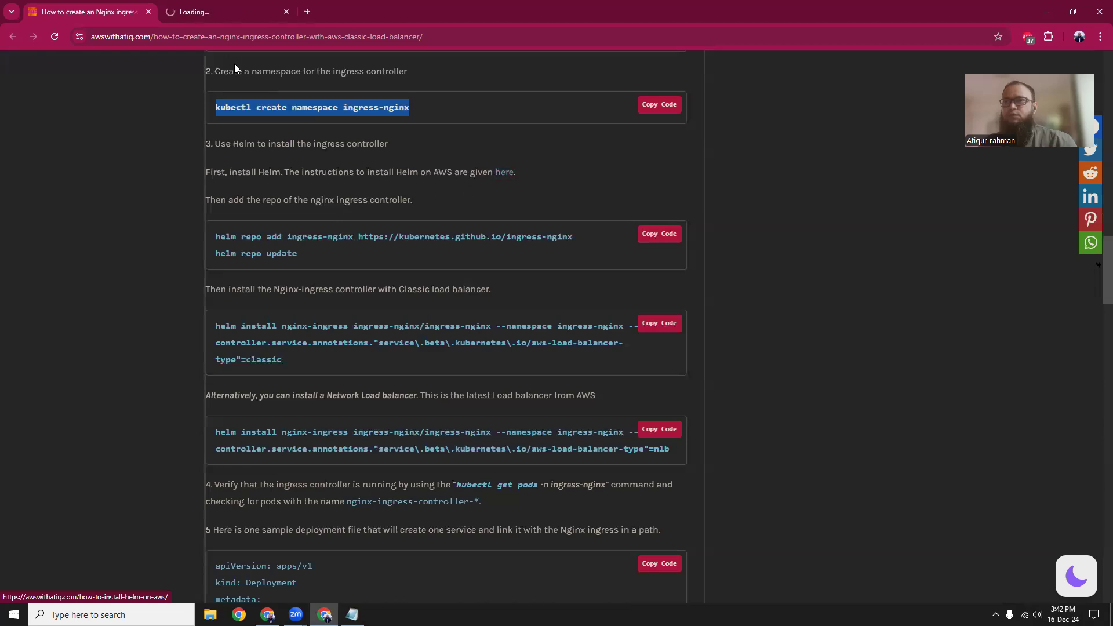
click(217, 13)
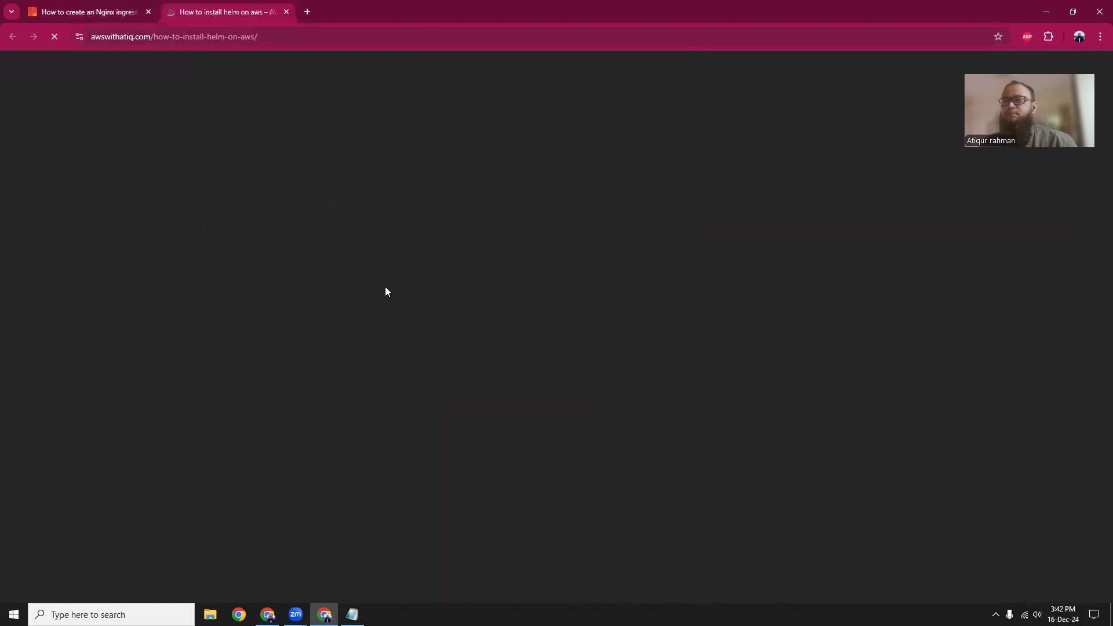
Read through the Helm guide's manual installation steps down to the Simple Version section.
scroll(386, 289, down, 5)
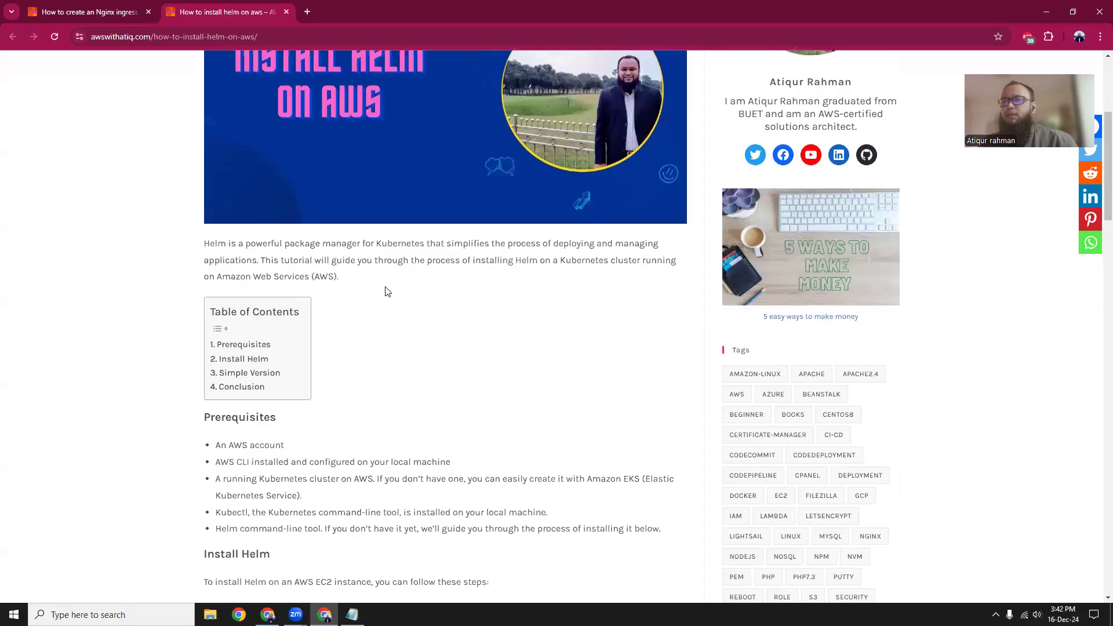
scroll(388, 291, down, 10)
scroll(386, 287, down, 2)
scroll(386, 288, up, 11)
scroll(386, 287, down, 3)
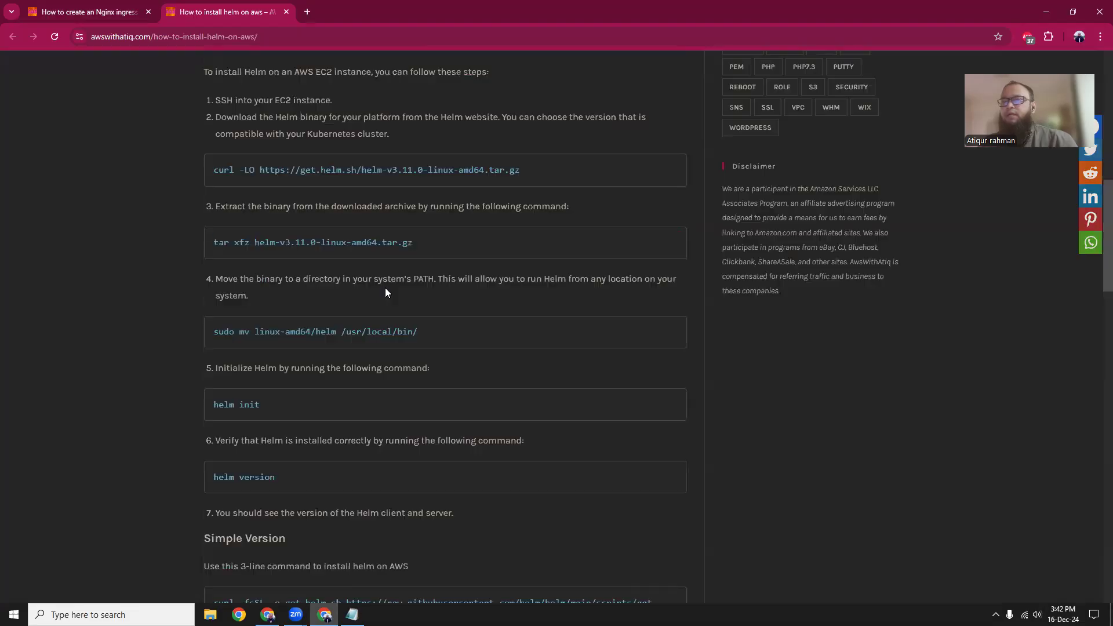
scroll(386, 292, down, 4)
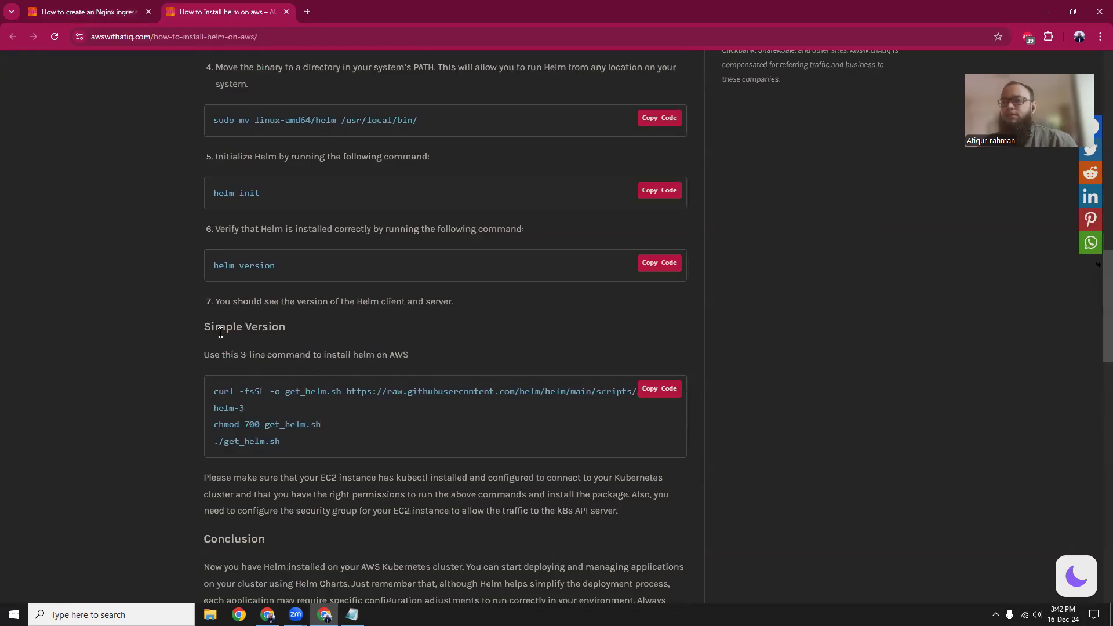
scroll(225, 335, up, 5)
drag(235, 252, 309, 516)
scroll(308, 513, down, 7)
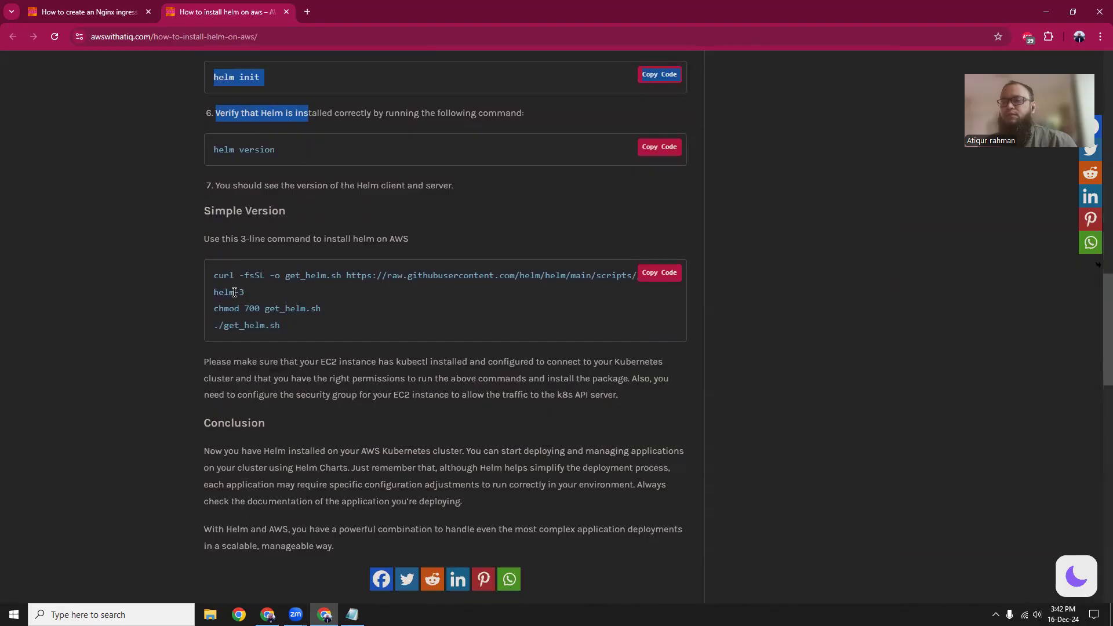
Copy the three-line get_helm.sh script from the Simple Version section and run it in CloudShell to install Helm.
drag(215, 277, 286, 325)
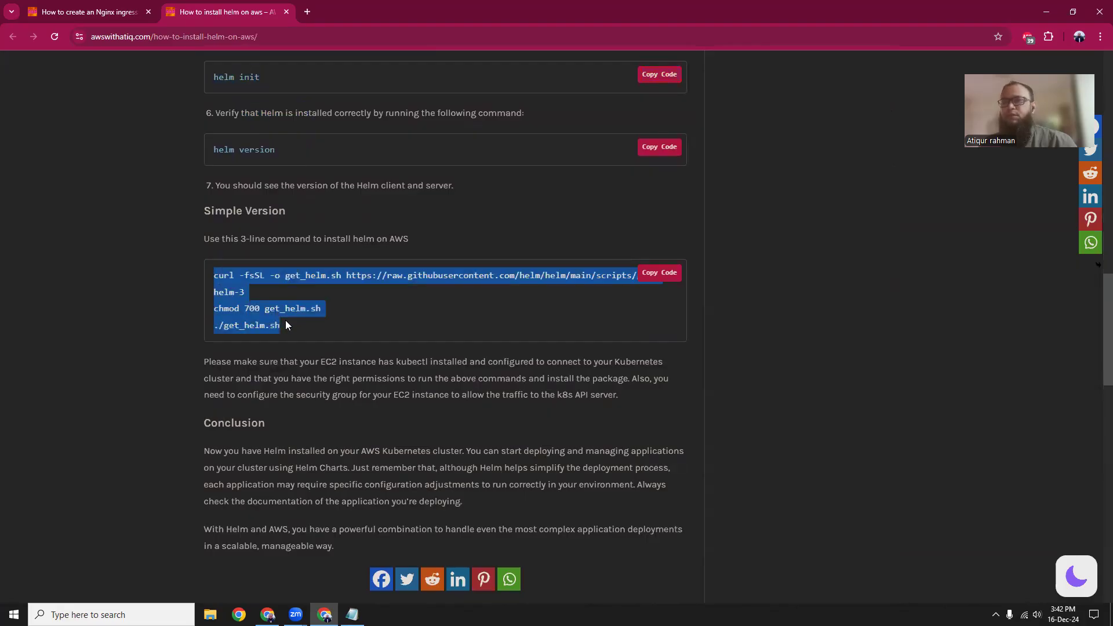
key(ctrl+c)
key(alt+Tab)
right_click(286, 320)
click(334, 458)
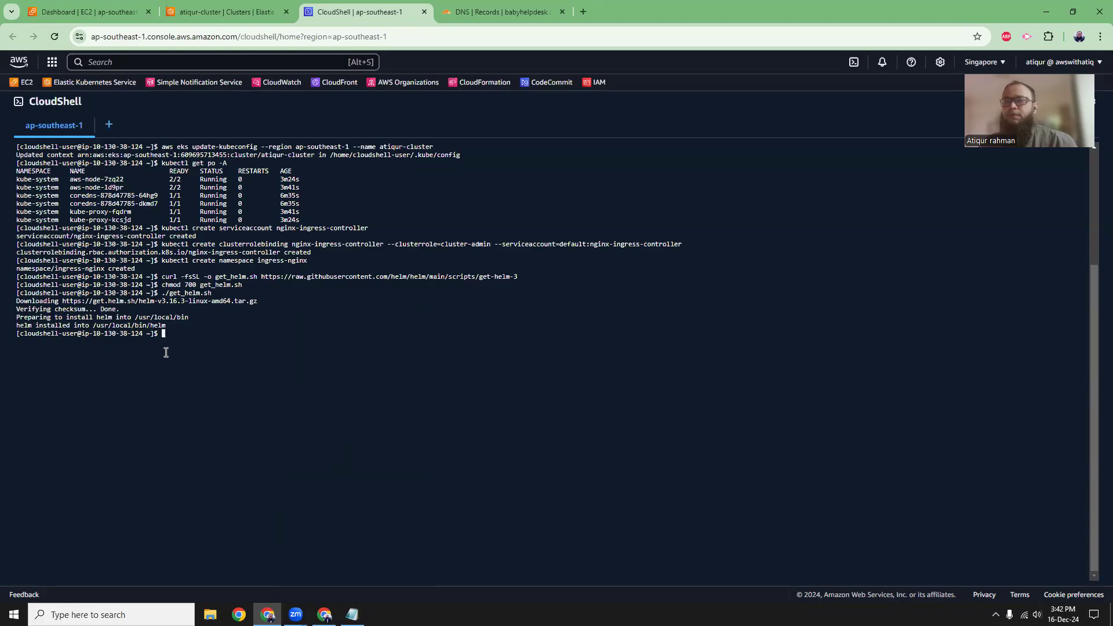
Close the Helm guide, copy the article's helm repo add ingress-nginx and helm repo update commands, and run them in CloudShell.
key(alt+Tab)
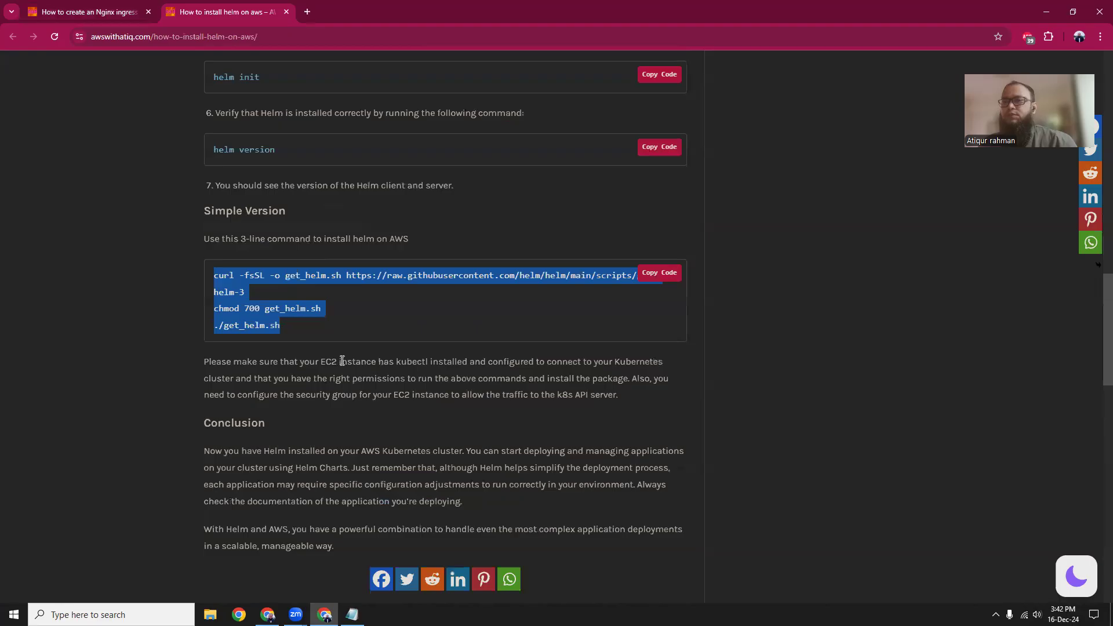
click(288, 13)
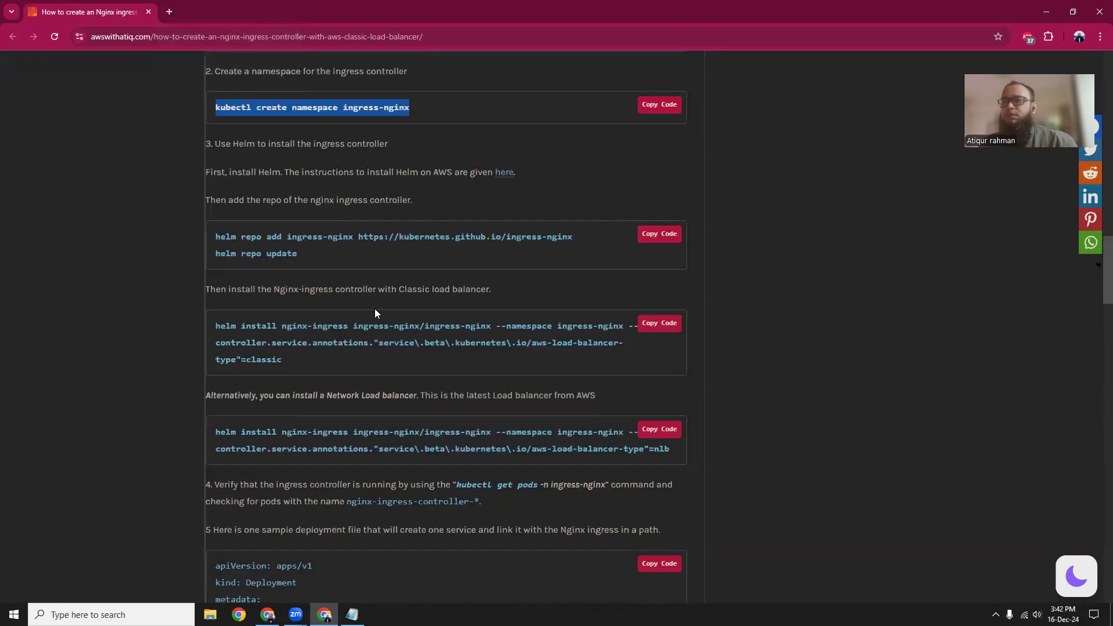
drag(219, 240, 311, 256)
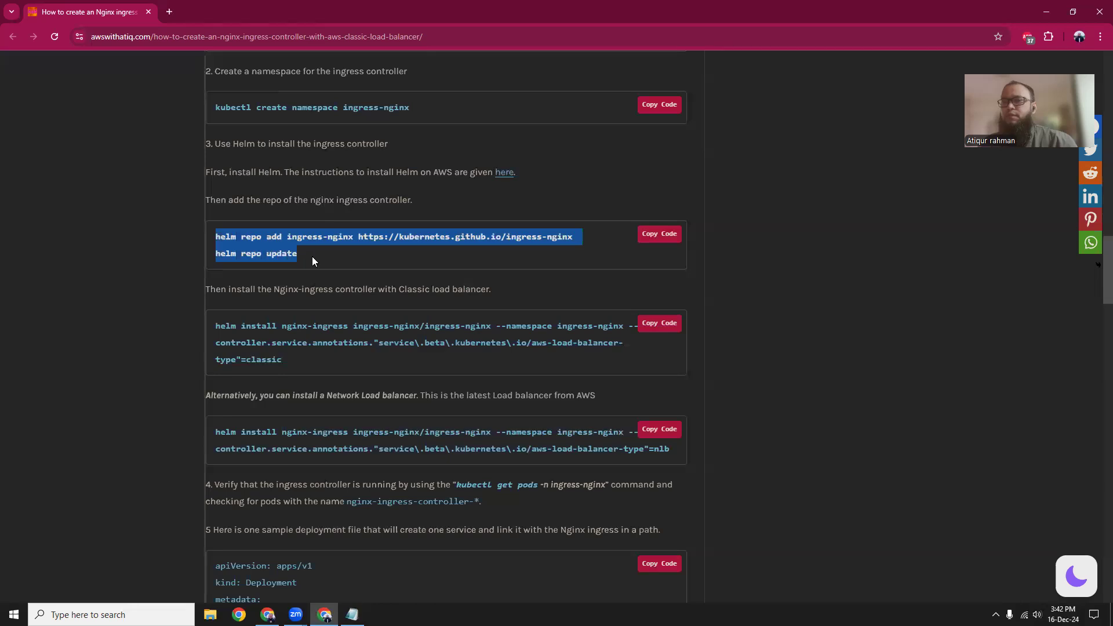
key(alt+Tab)
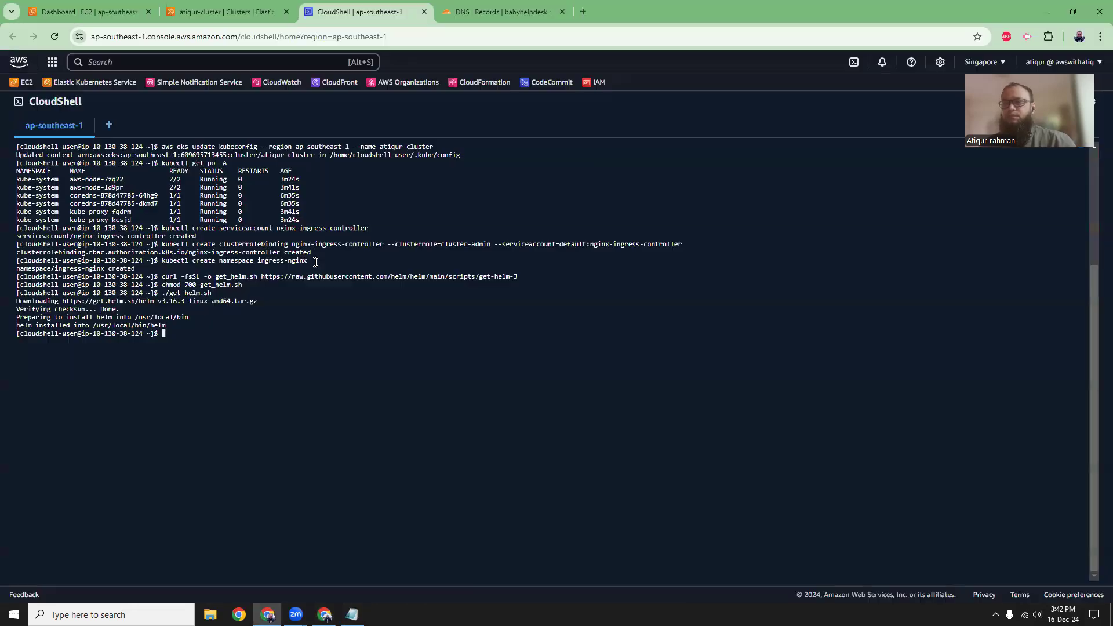
right_click(354, 386)
click(387, 271)
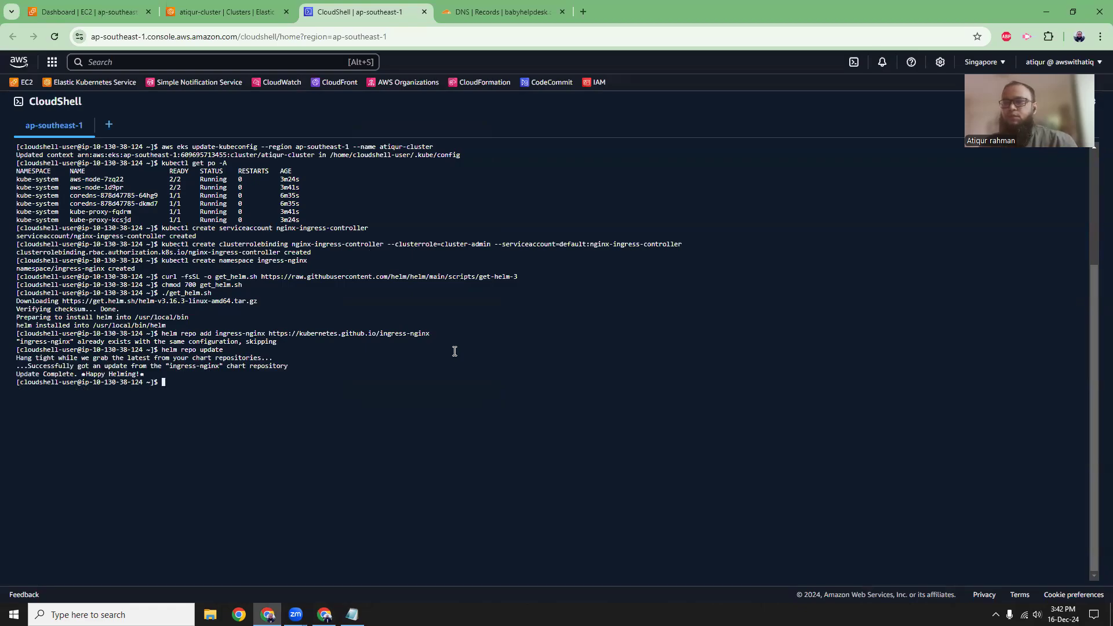
Return to the article and compare its helm install commands for the Classic load balancer and the Network Load balancer.
key(alt+Tab)
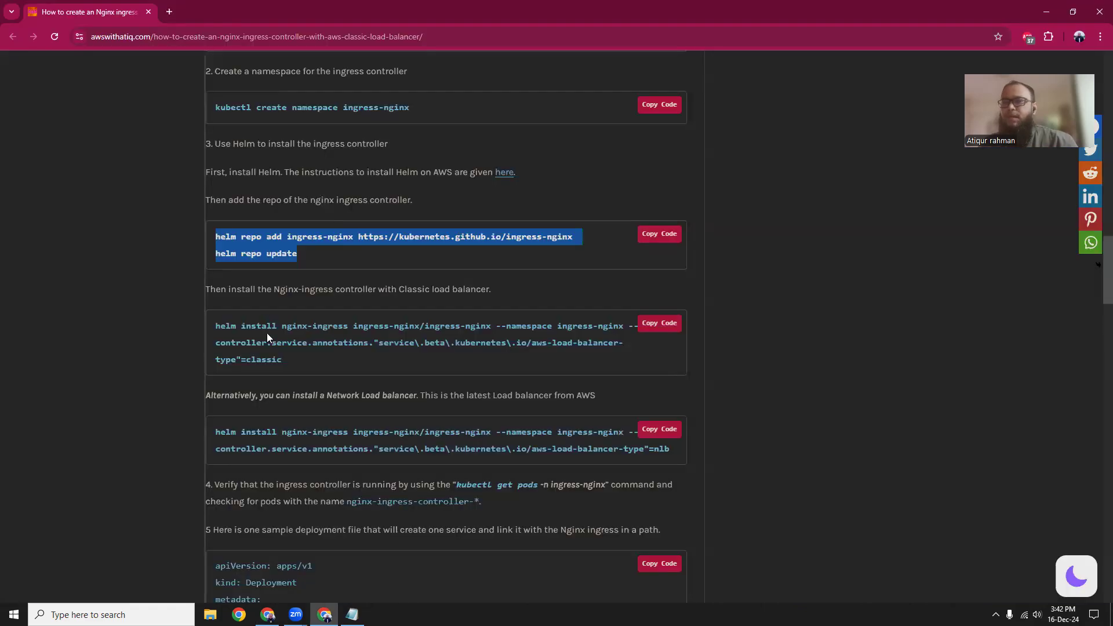
scroll(212, 326, down, 1)
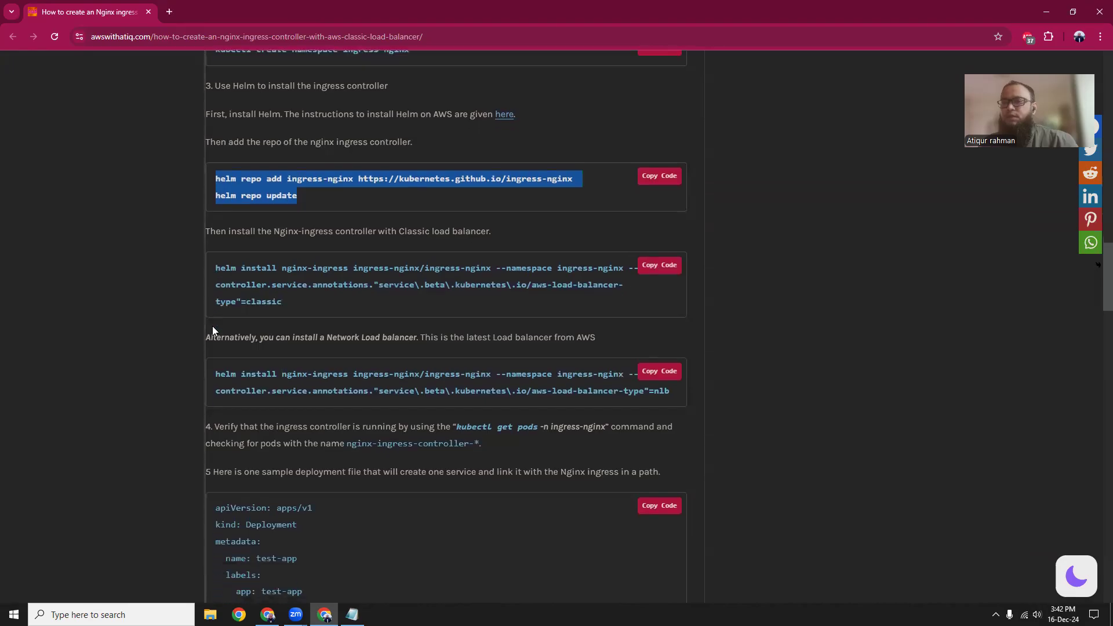
drag(275, 377, 338, 377)
drag(568, 394, 651, 393)
click(664, 393)
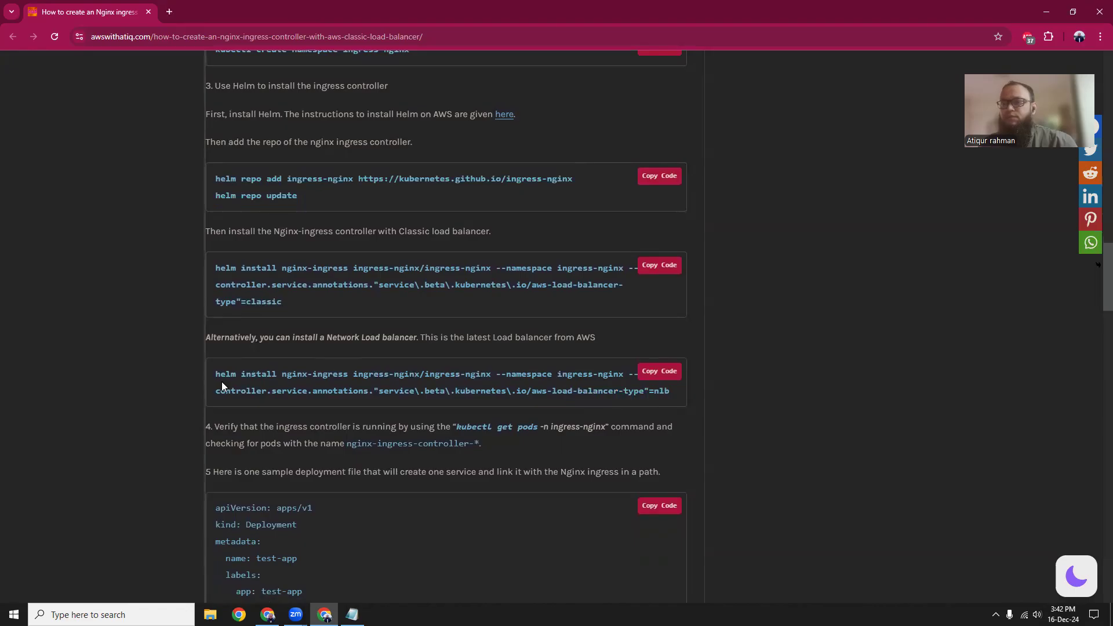
drag(216, 374, 672, 396)
right_click(427, 374)
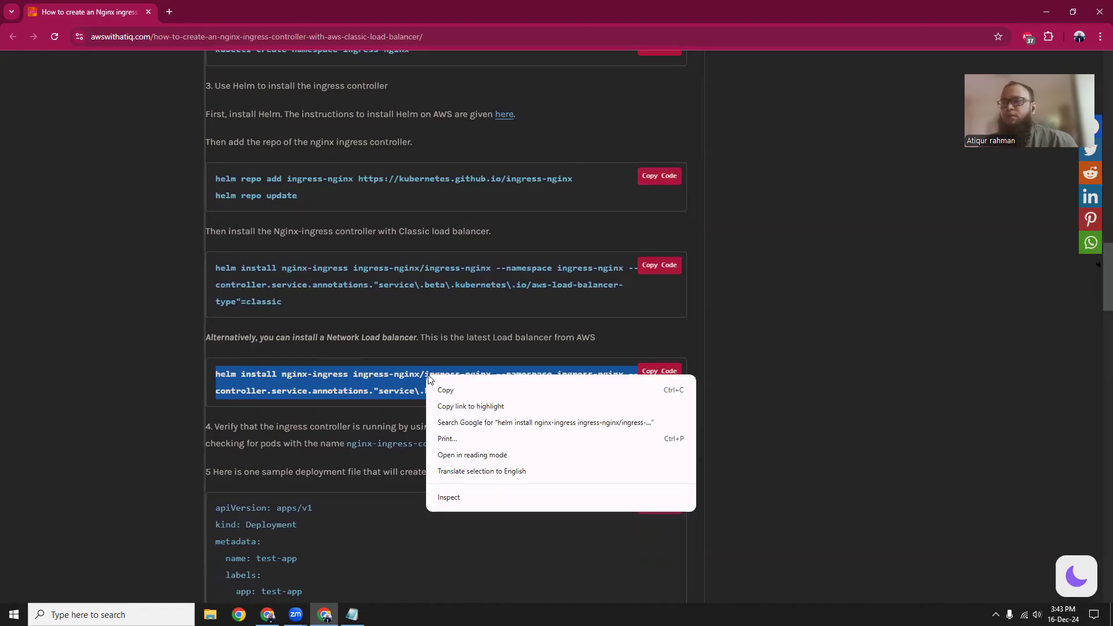
click(458, 390)
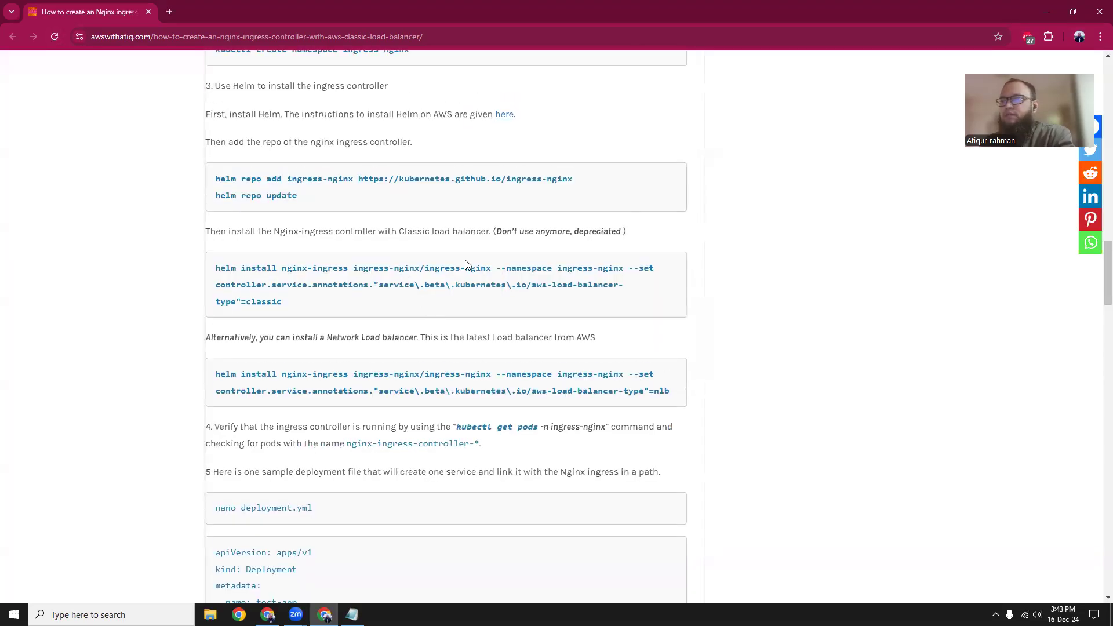
drag(494, 233, 576, 232)
click(239, 231)
click(374, 231)
drag(241, 302, 216, 269)
click(377, 338)
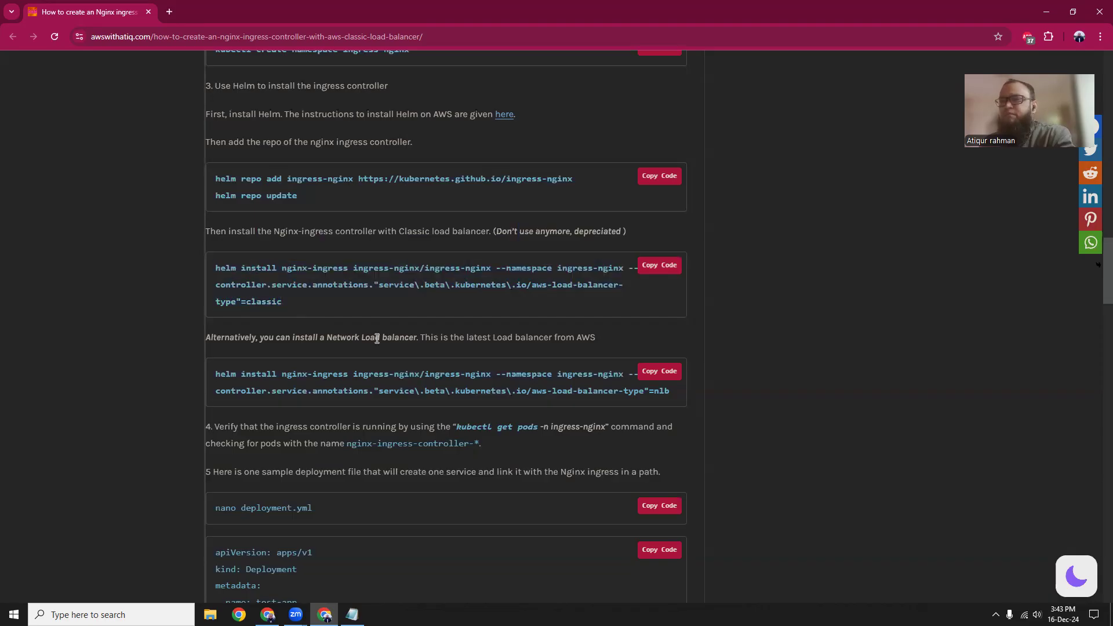
Copy the article's helm install nginx-ingress command with the load balancer type set to nlb and run it in CloudShell.
drag(215, 375, 620, 396)
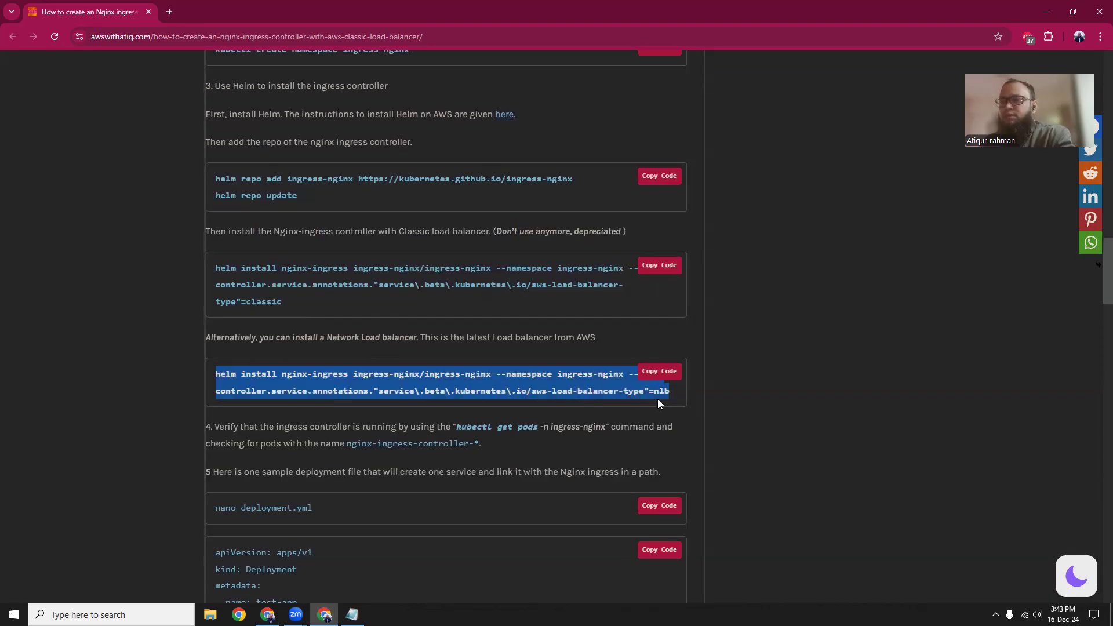
right_click(366, 374)
click(385, 391)
click(267, 614)
right_click(283, 438)
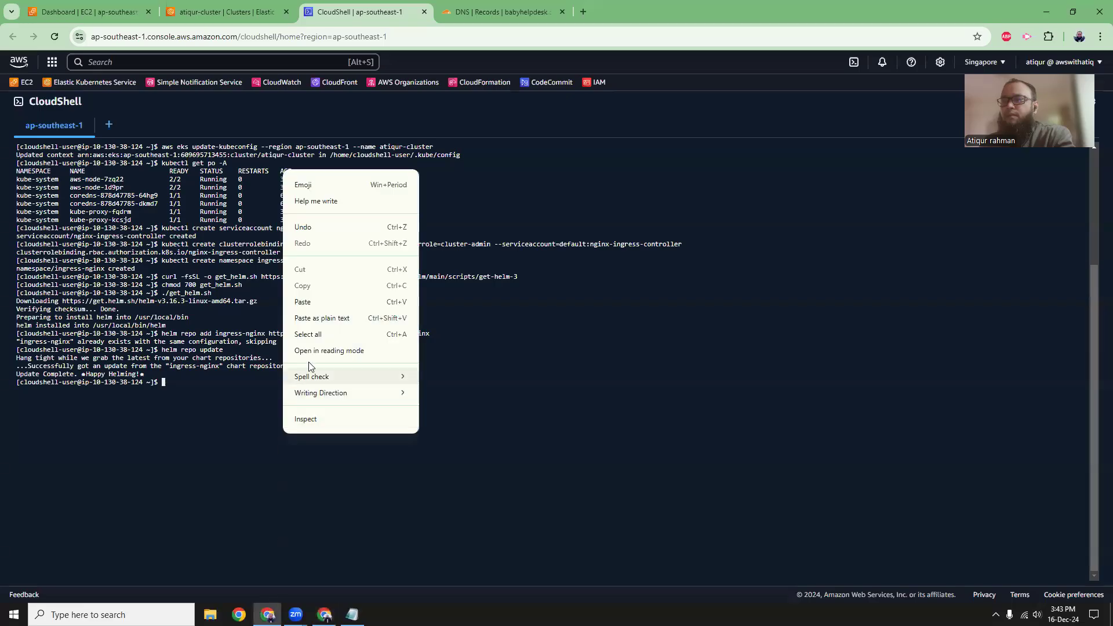
click(483, 511)
key(ctrl+v)
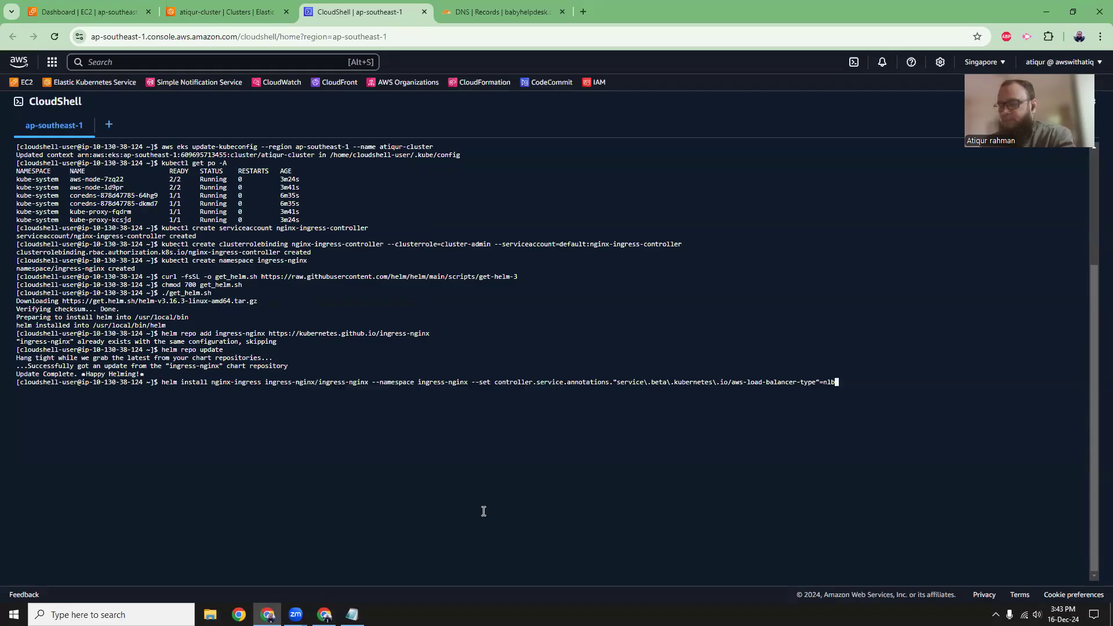
key(Return)
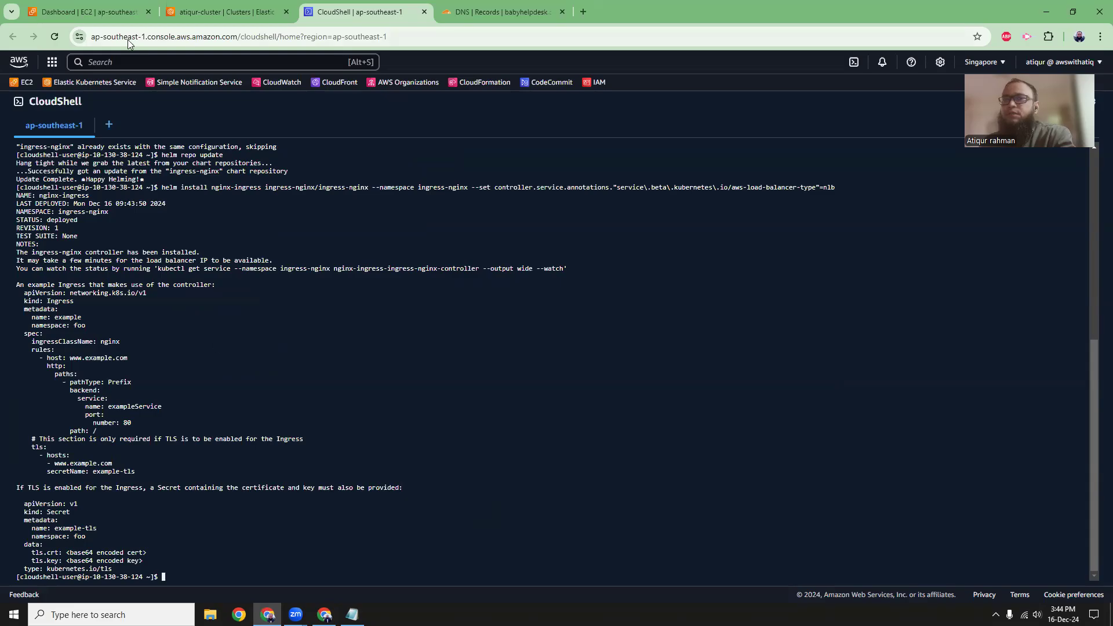
Check the Load balancers list from the EC2 dashboard and go back to the article.
click(102, 10)
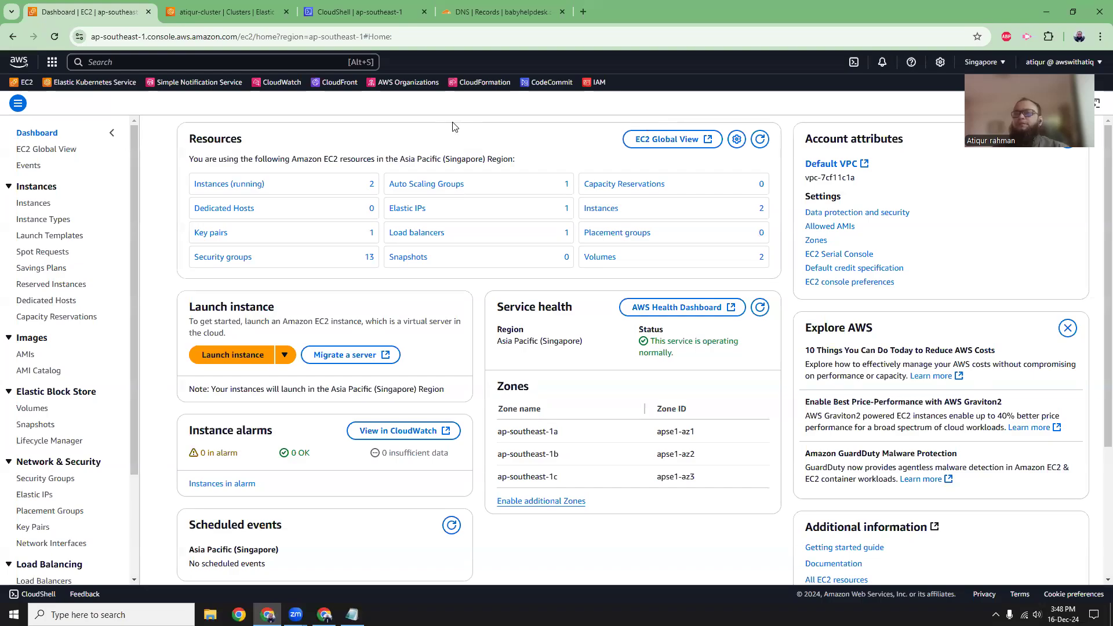
click(417, 233)
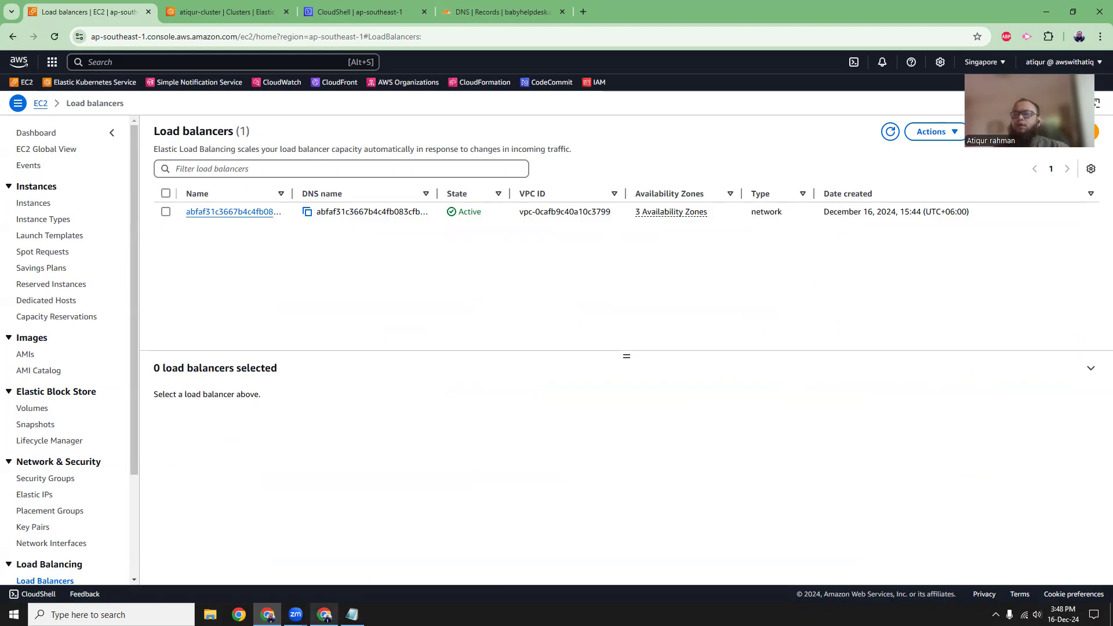
mouse_move(328, 609)
click(325, 554)
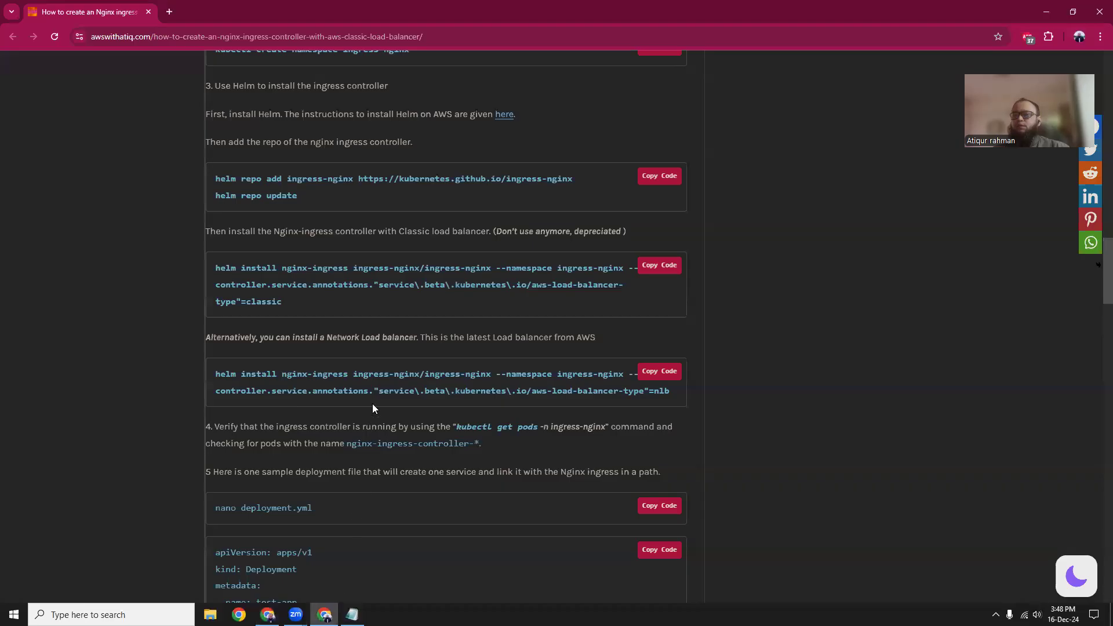
Review the article's sample deployment file, including the test-app Deployment and its nginx:latest image.
scroll(417, 368, up, 4)
scroll(417, 368, down, 10)
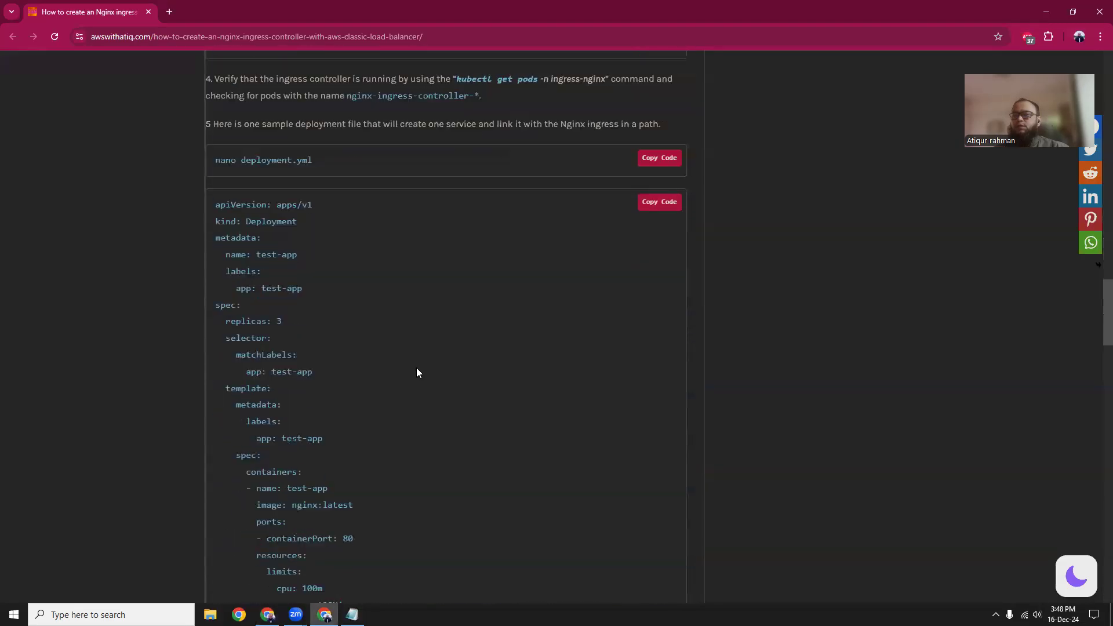
drag(230, 205, 315, 412)
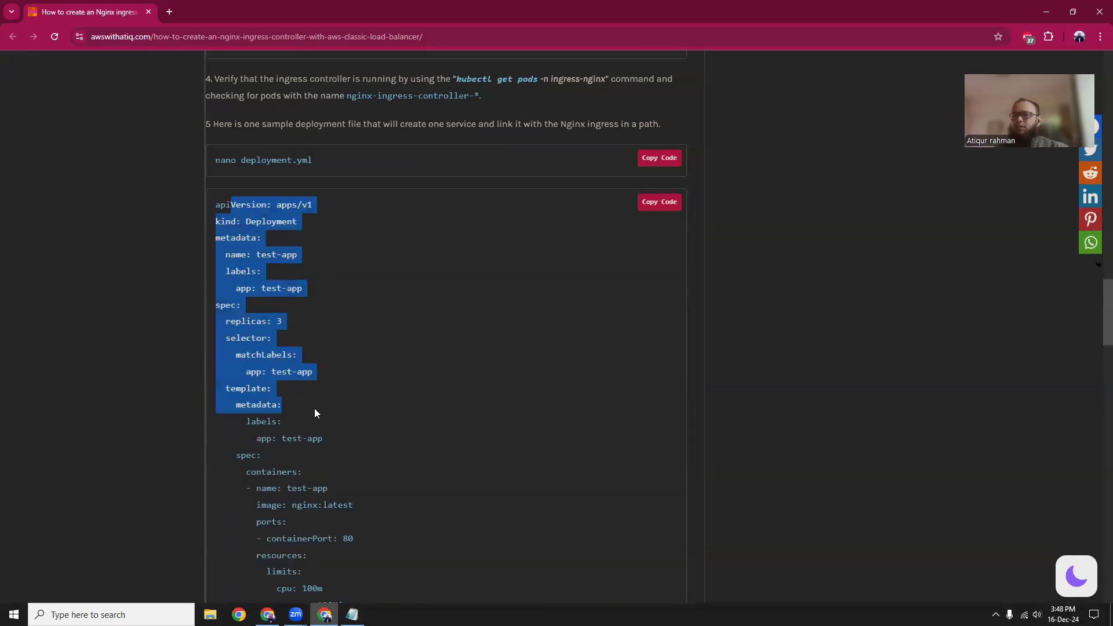
click(341, 418)
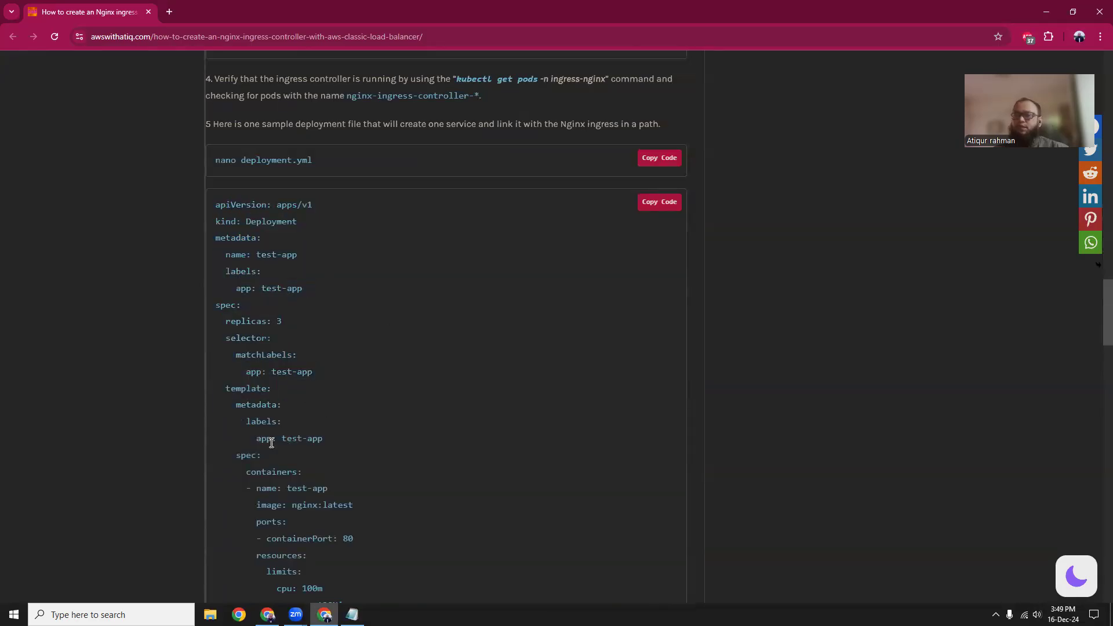
drag(285, 508, 357, 505)
click(314, 268)
Copy the article's nano deployment.yml command, clear the CloudShell terminal, and run the command there.
drag(210, 161, 340, 164)
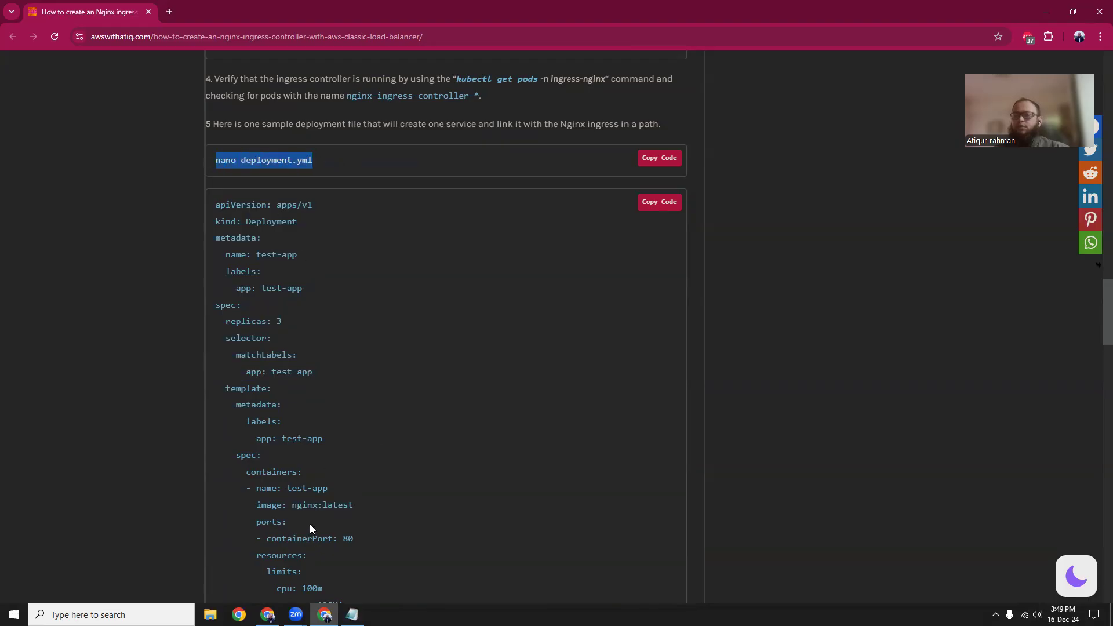
click(267, 614)
click(370, 14)
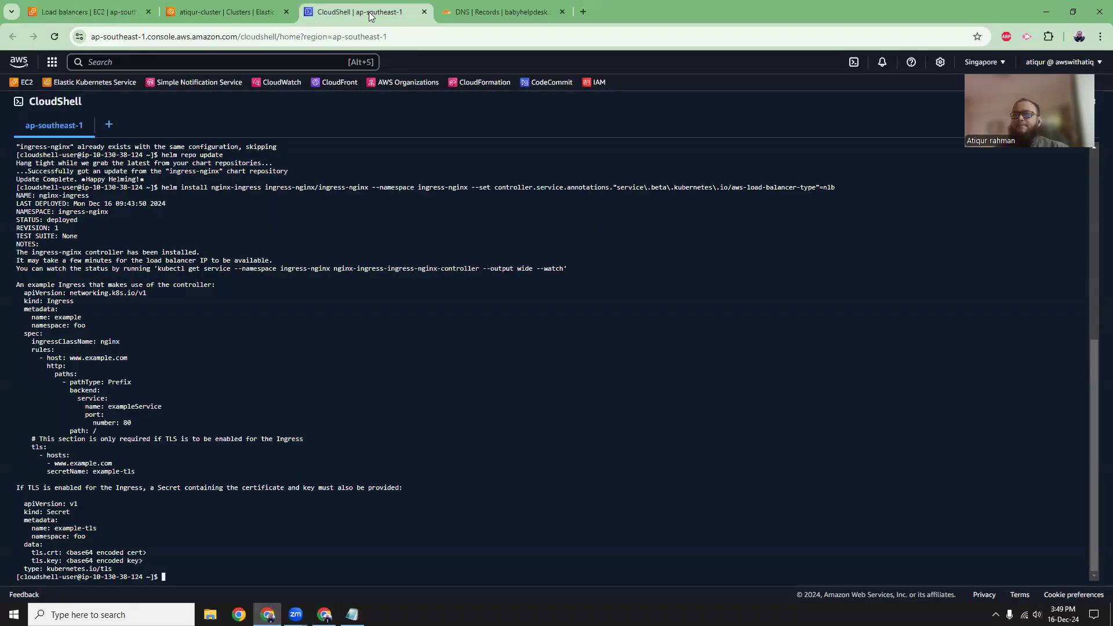
text(clear)
key(Return)
right_click(303, 274)
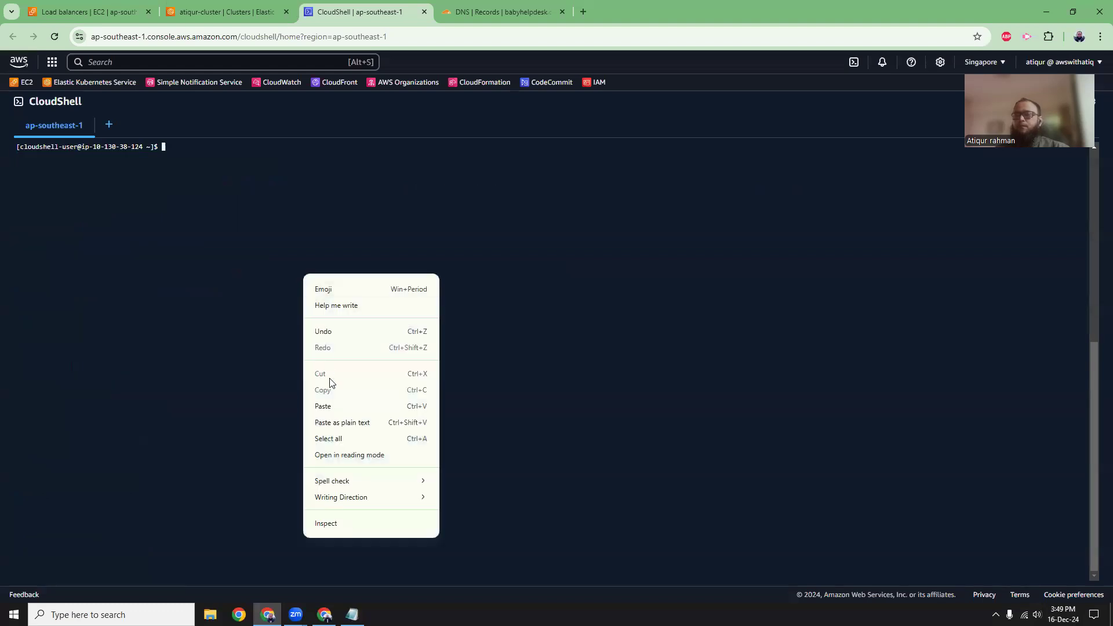
click(341, 423)
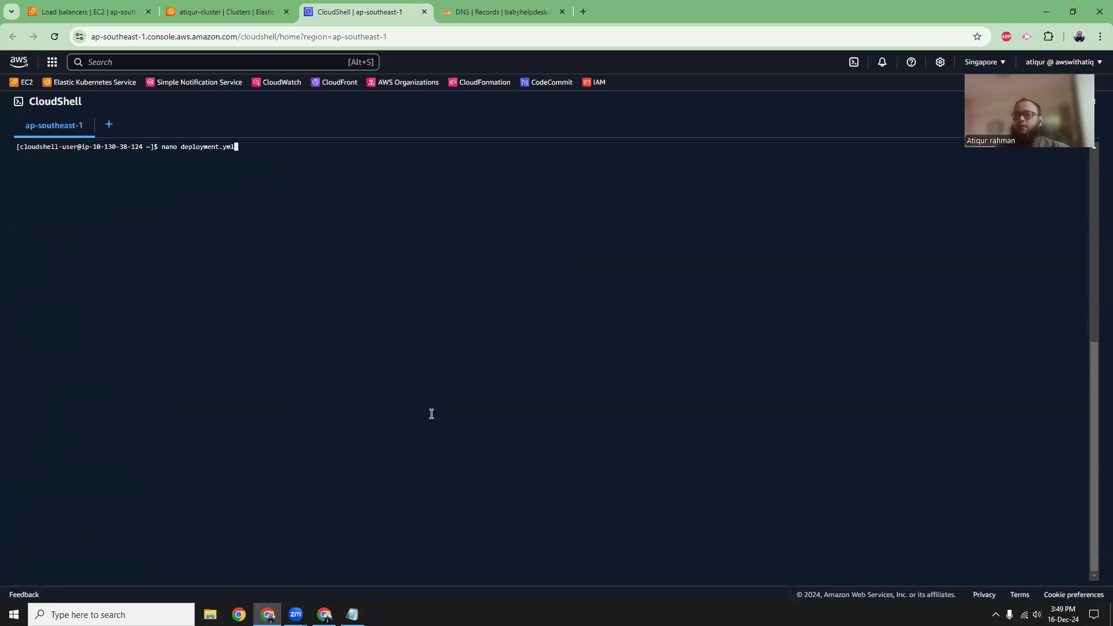
key(Return)
Copy the article's entire sample manifest, from the apps/v1 Deployment through the Service to the Ingress backend port number 80.
click(324, 614)
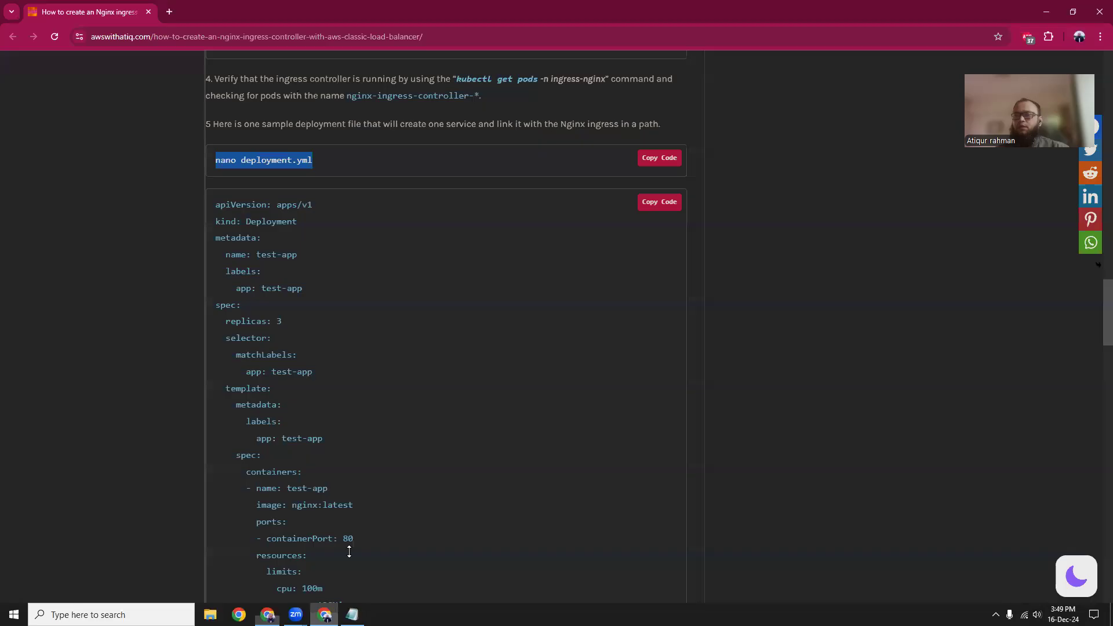
click(218, 207)
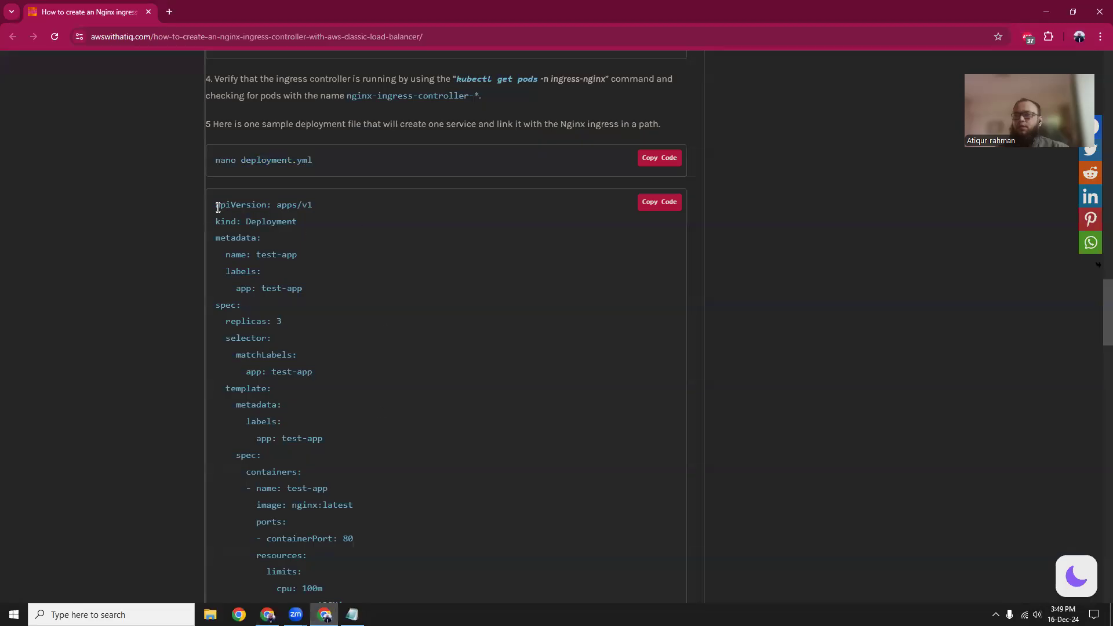
drag(217, 207, 306, 367)
scroll(295, 371, down, 12)
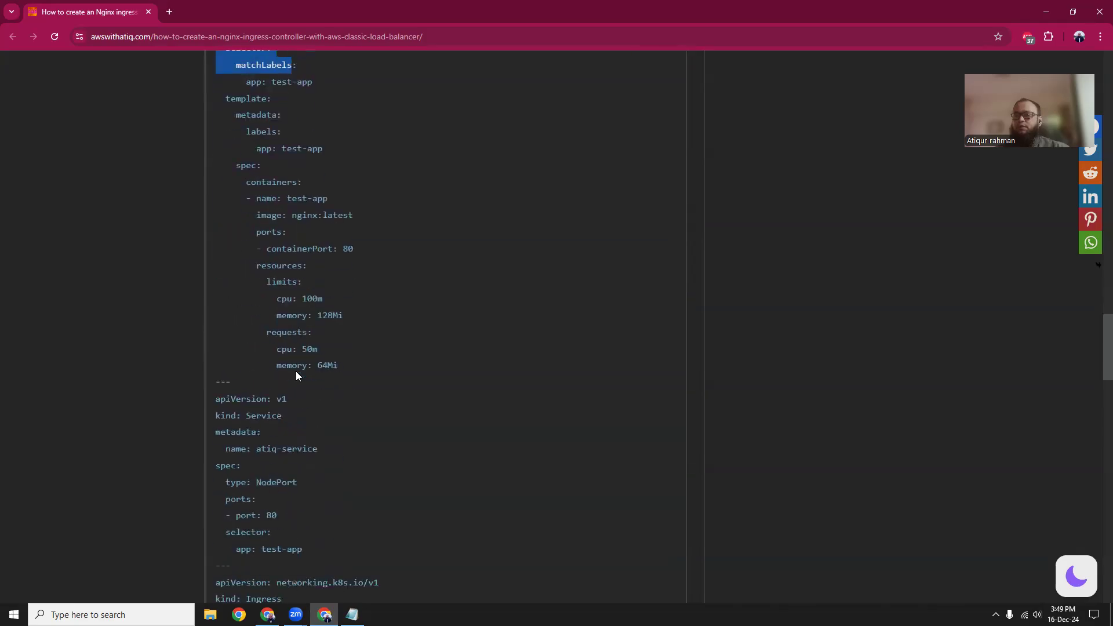
scroll(296, 376, down, 4)
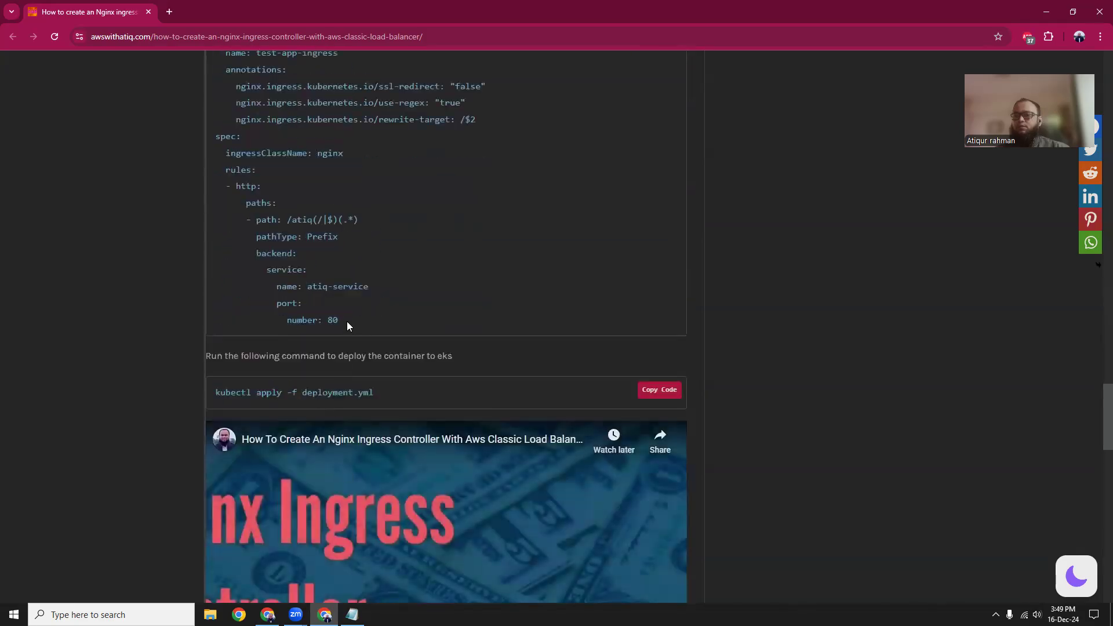
shift+click(347, 321)
right_click(323, 317)
click(337, 335)
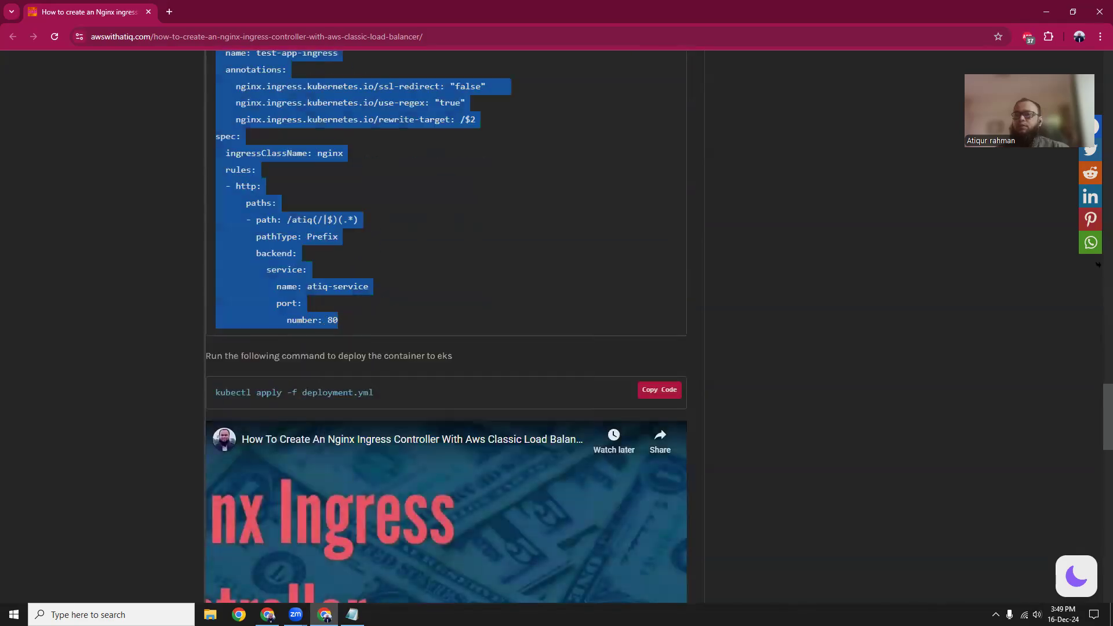
Paste the copied manifest into deployment.yml in the nano editor, save the file, and exit.
click(267, 614)
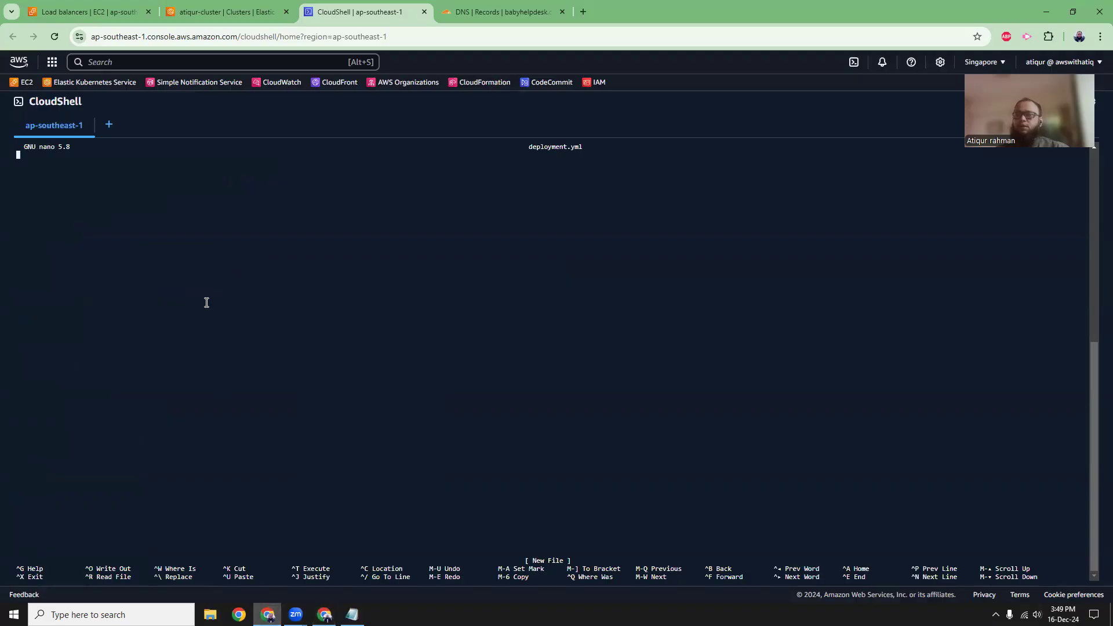
right_click(94, 199)
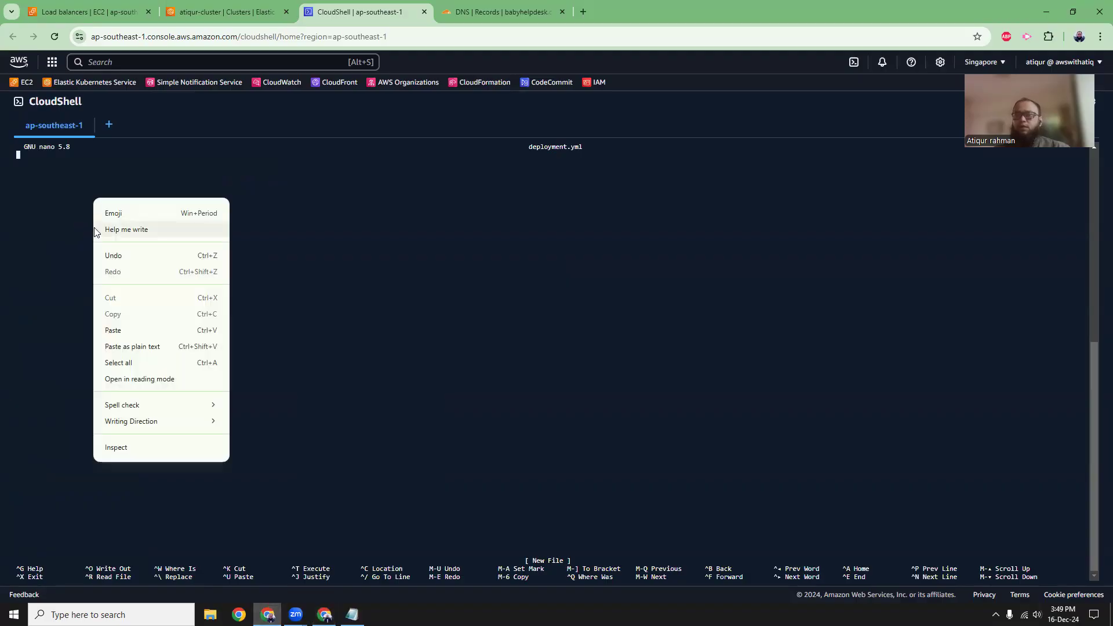
click(123, 343)
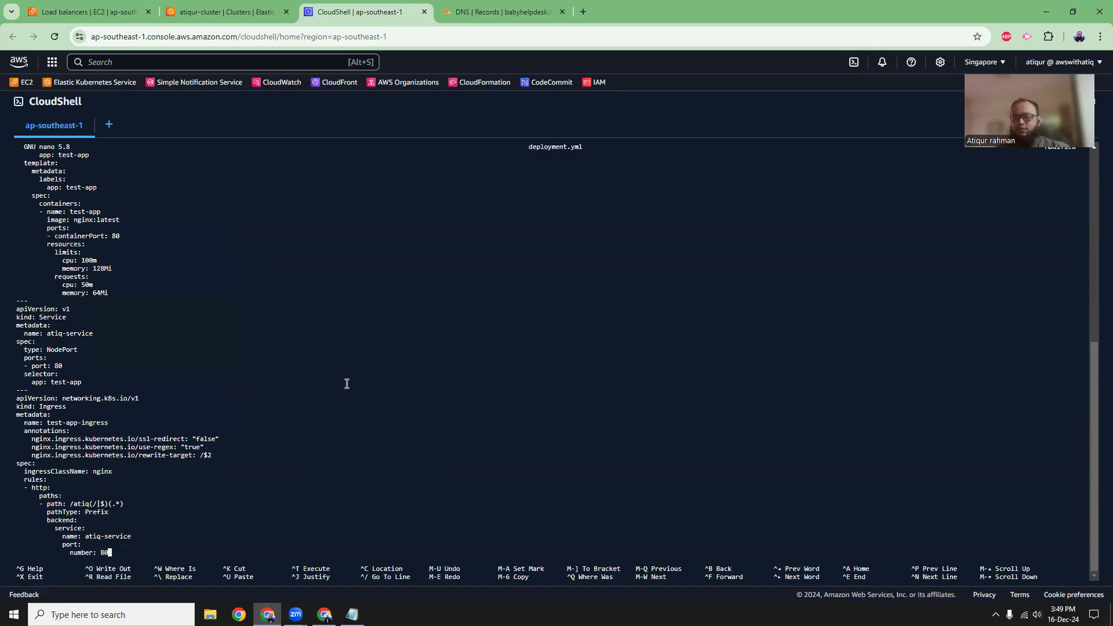
key(ctrl+x)
key(y)
key(Return)
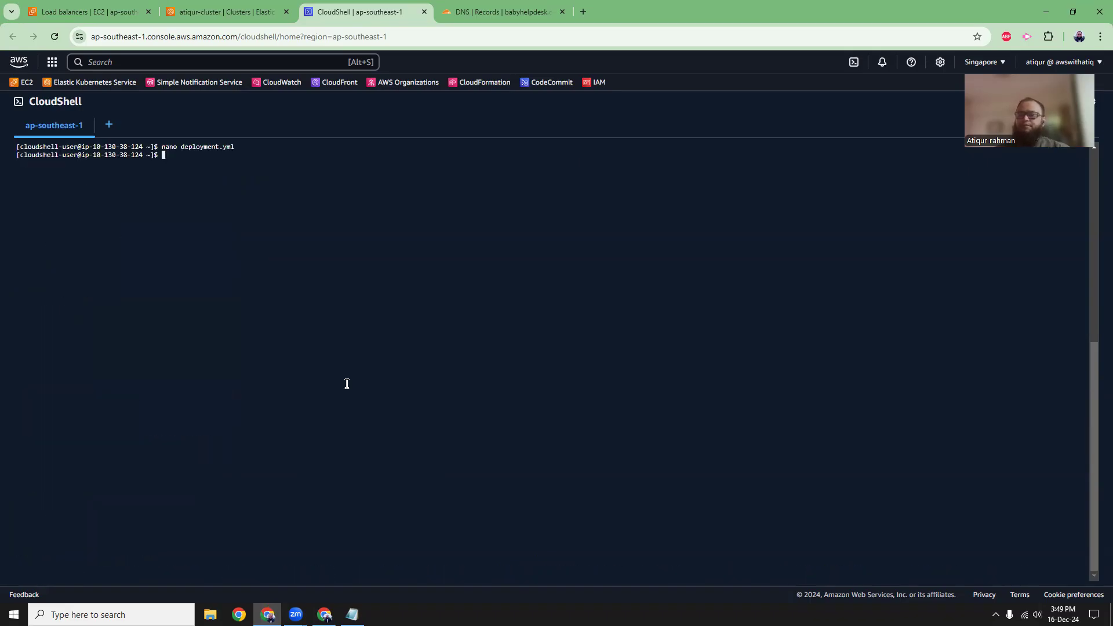
Copy the kubectl apply -f deployment.yml command from the article and run it in CloudShell.
click(324, 615)
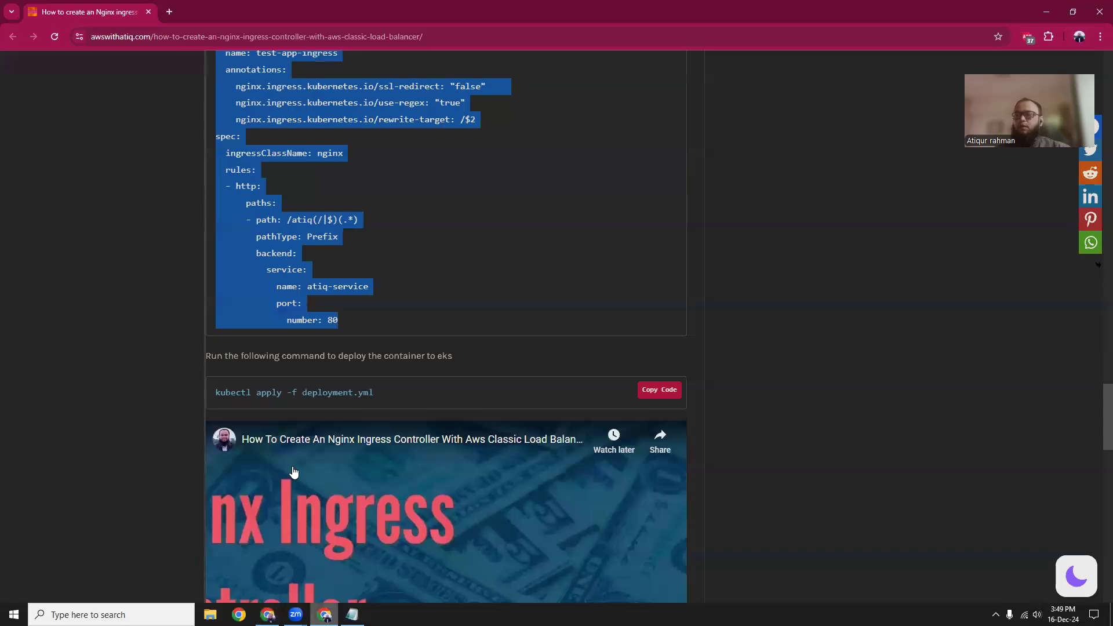
drag(217, 394, 409, 398)
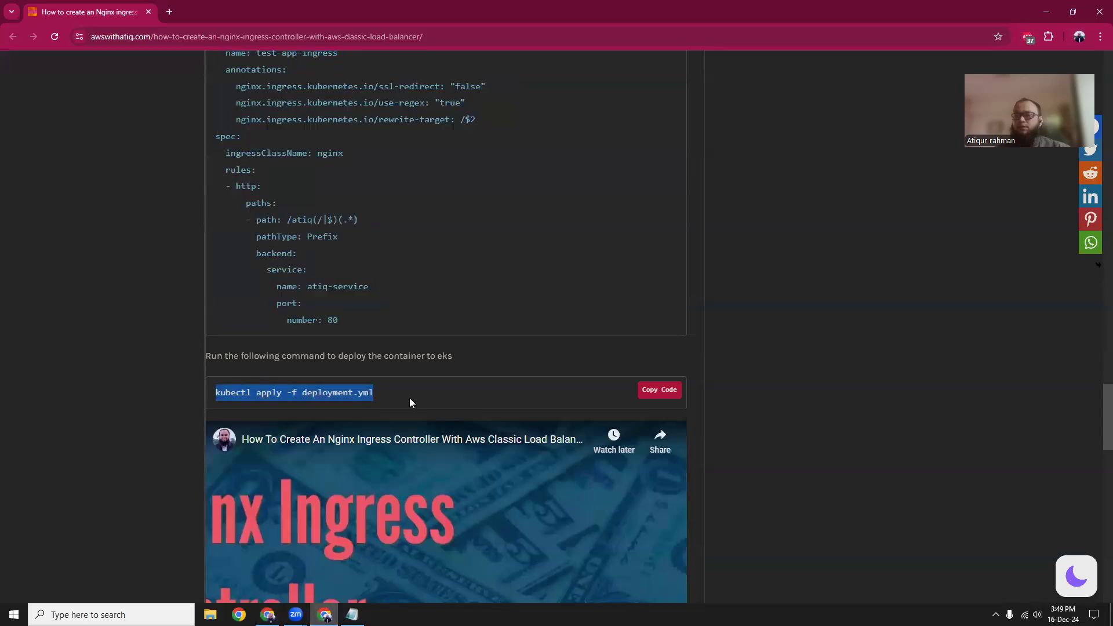
click(267, 615)
right_click(281, 321)
click(335, 470)
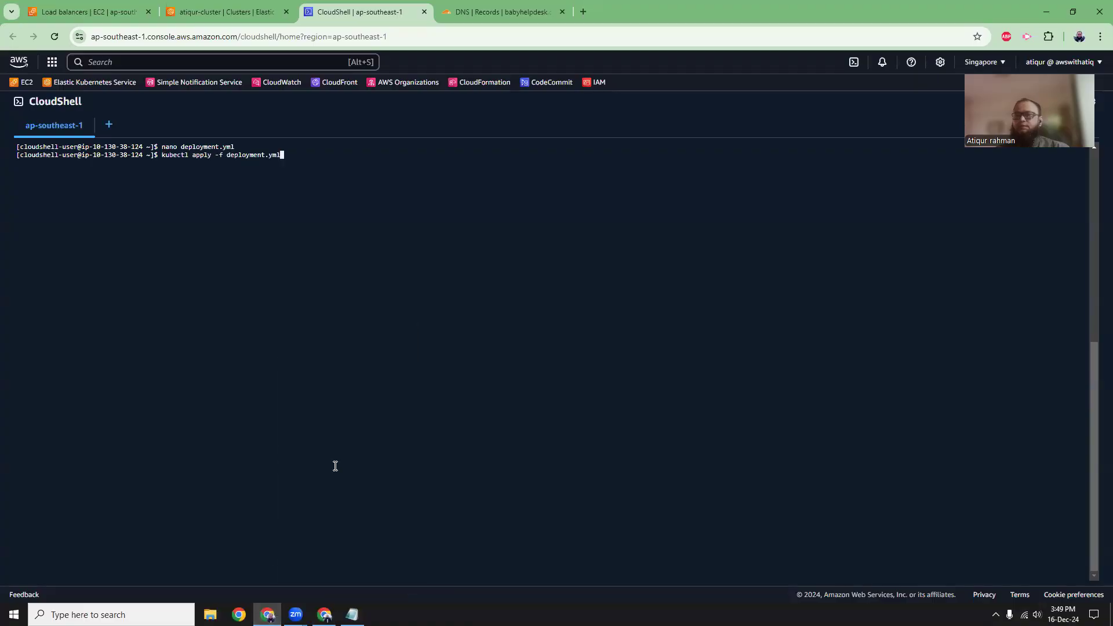
key(Return)
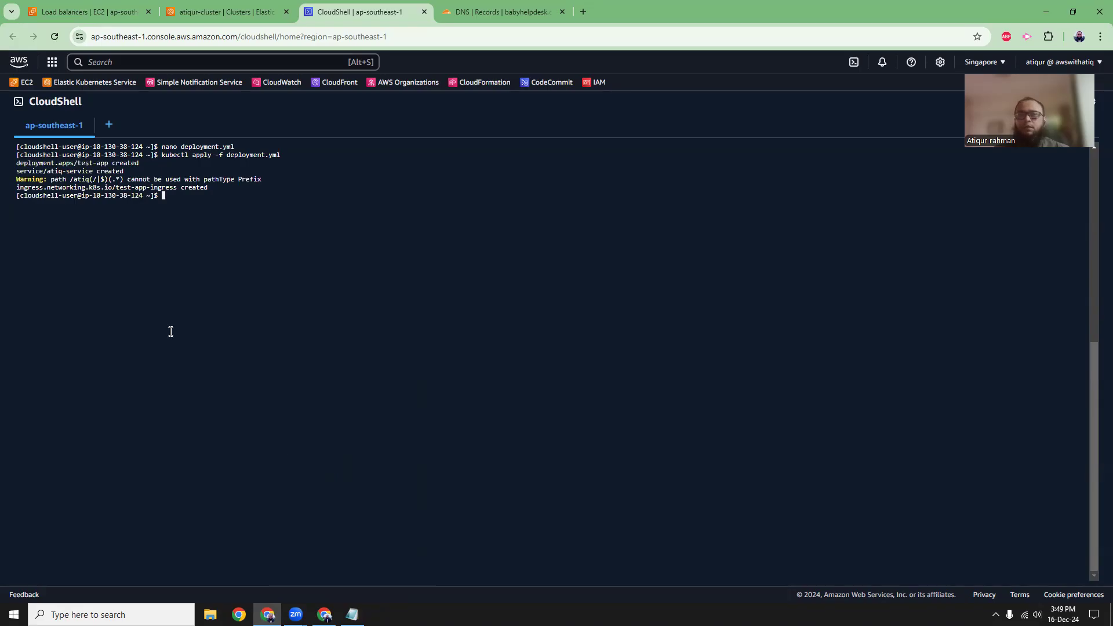
Review the apply output and list the pods in the default namespace with kubectl get po.
drag(20, 176, 199, 184)
click(252, 242)
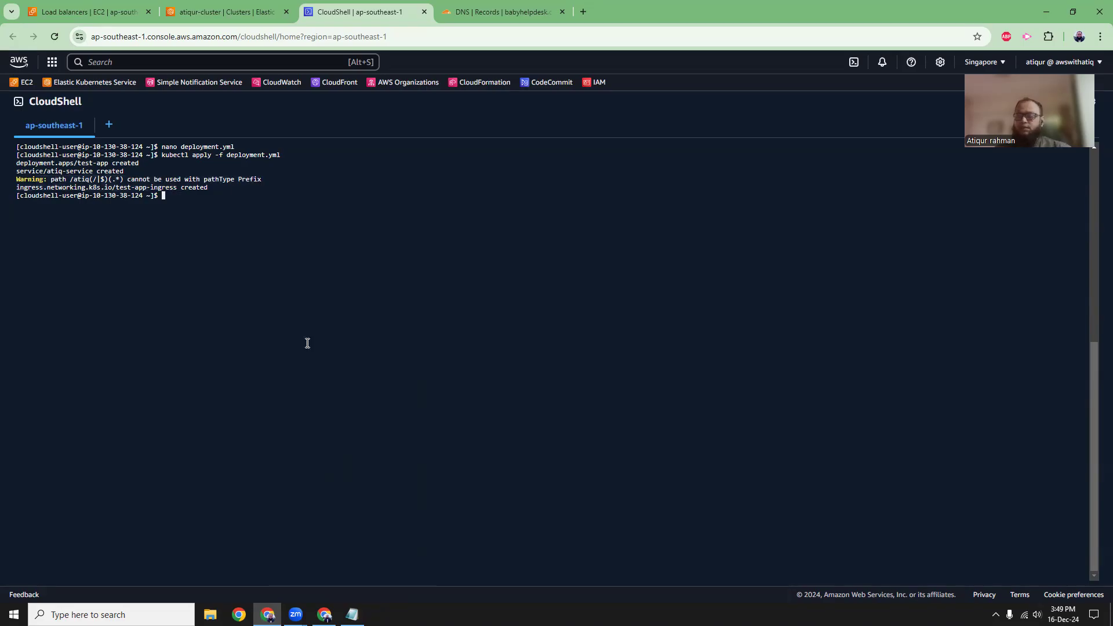
text(kubectl get po)
key(Return)
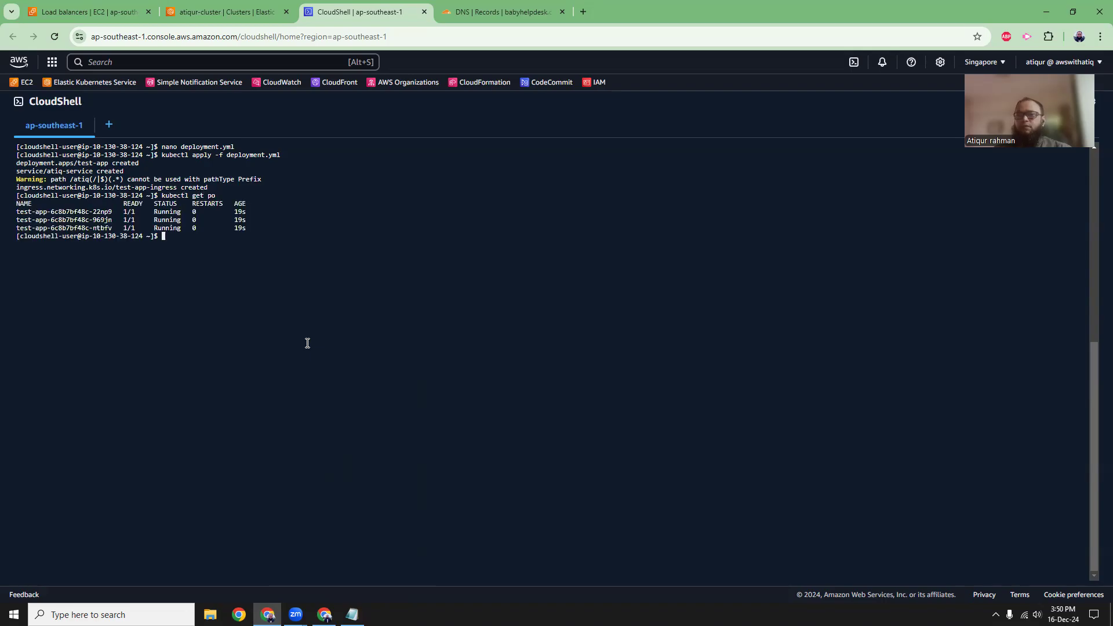
mouse_move(26, 212)
mouse_down()
mouse_move(102, 228)
mouse_move(16, 212)
mouse_up()
click(117, 227)
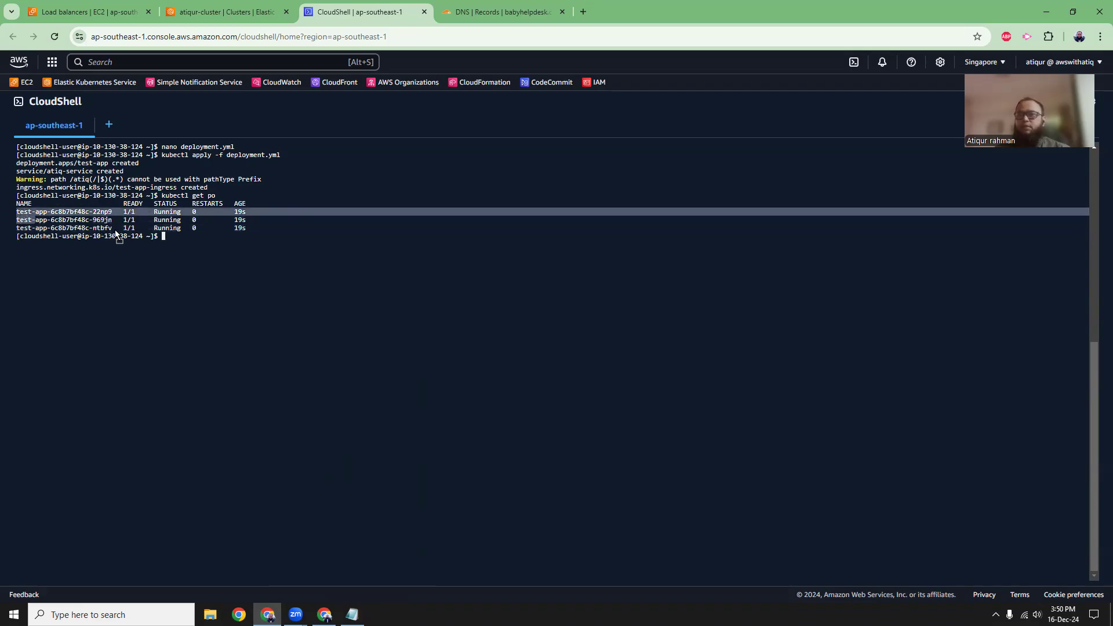
key(ctrl+c)
key(ctrl+v)
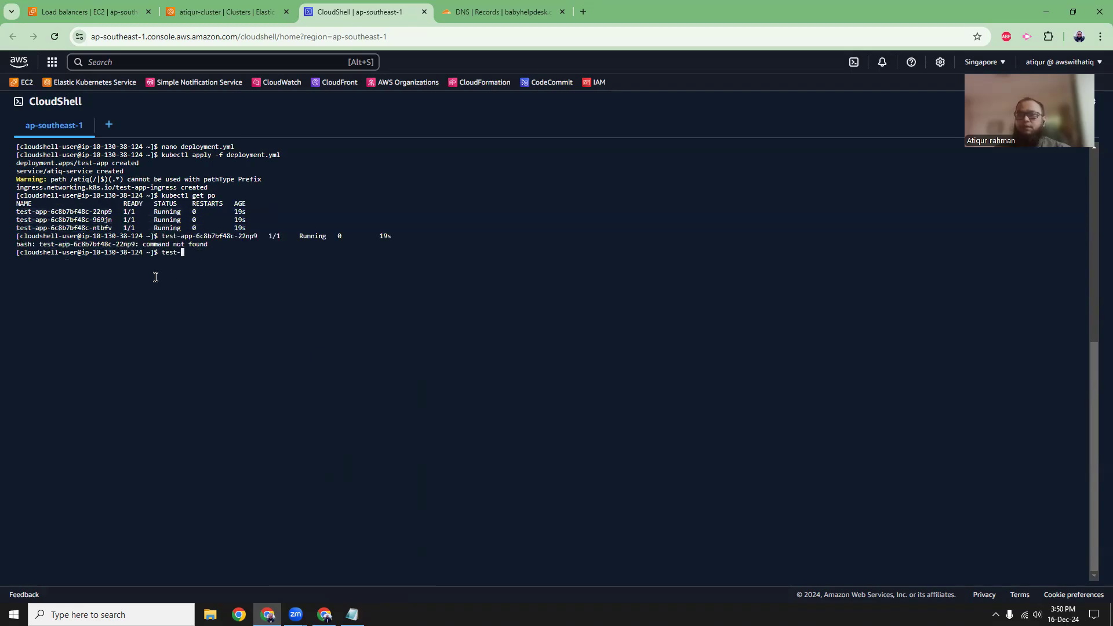
key(ctrl+c)
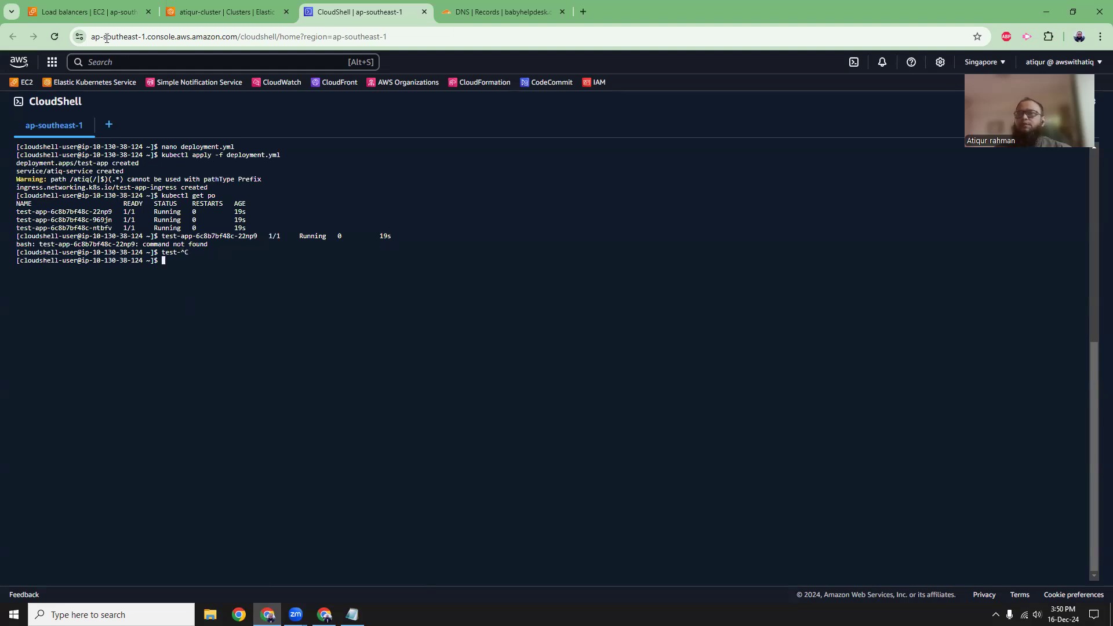
Copy the load balancer's DNS name from EC2 and open it in a new tab with the path /atiq.
click(90, 11)
click(309, 215)
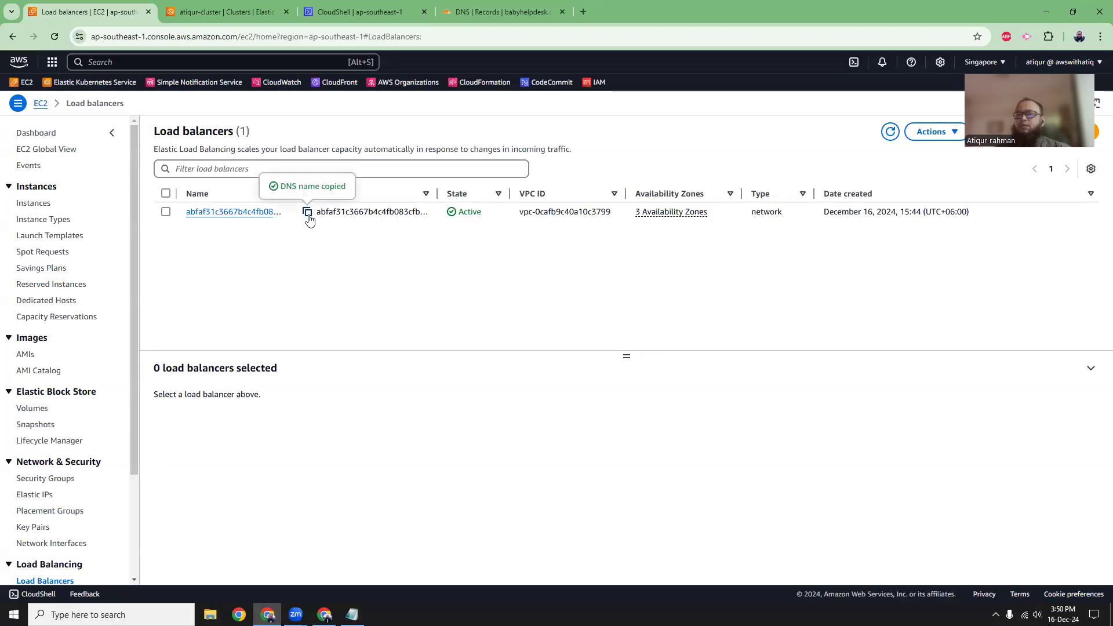
key(ctrl+t)
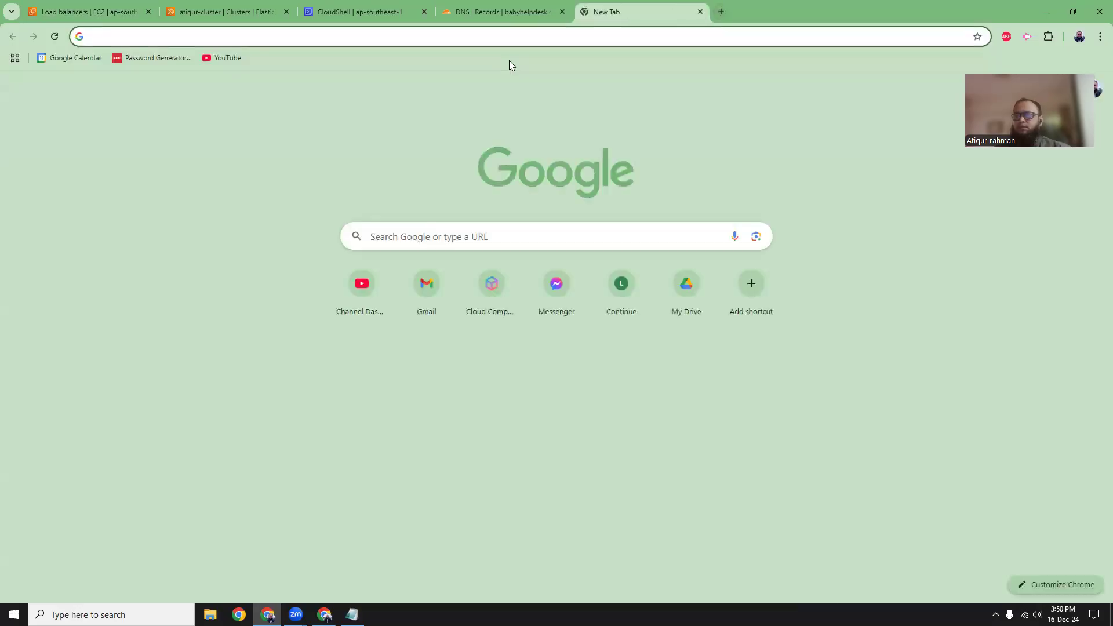
key(ctrl+v)
text(/atiq)
key(Return)
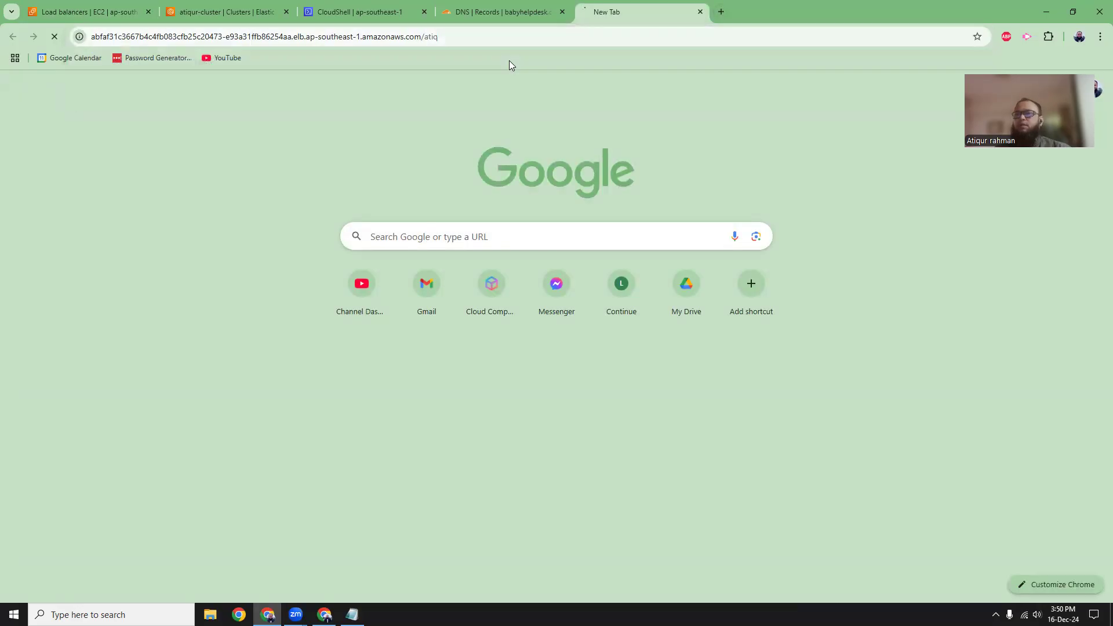
mouse_move(395, 74)
mouse_down()
mouse_move(485, 187)
mouse_move(415, 72)
mouse_up()
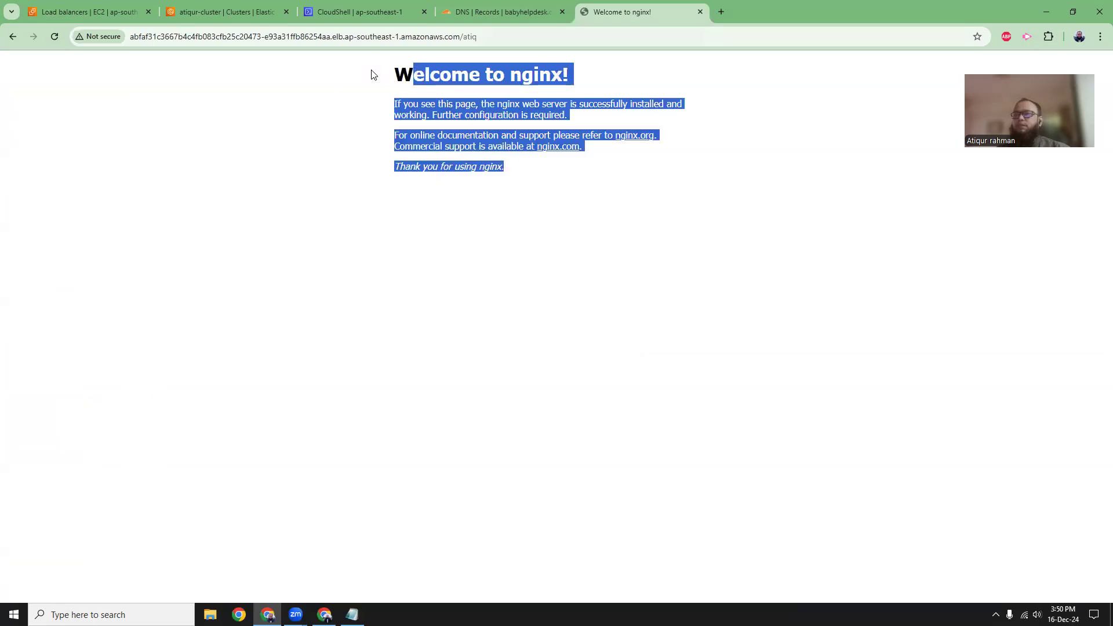
click(317, 76)
Review the article's manifest for the nginx:latest image and the Ingress path /atiq, and compare them with the served page.
key(alt+Tab)
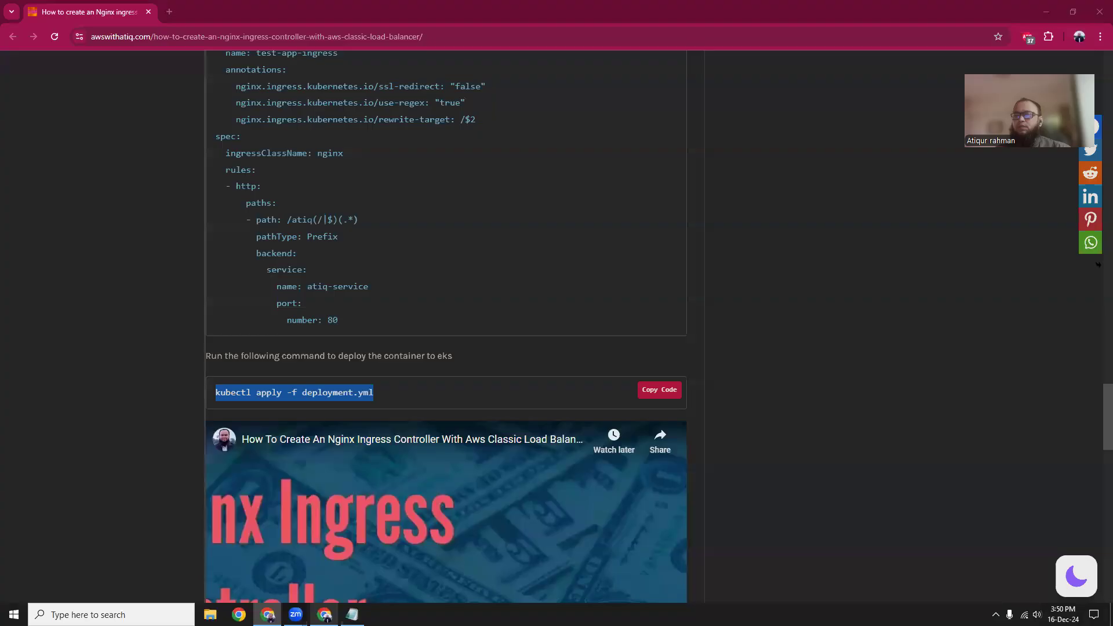
click(346, 294)
scroll(348, 286, up, 6)
scroll(348, 287, up, 6)
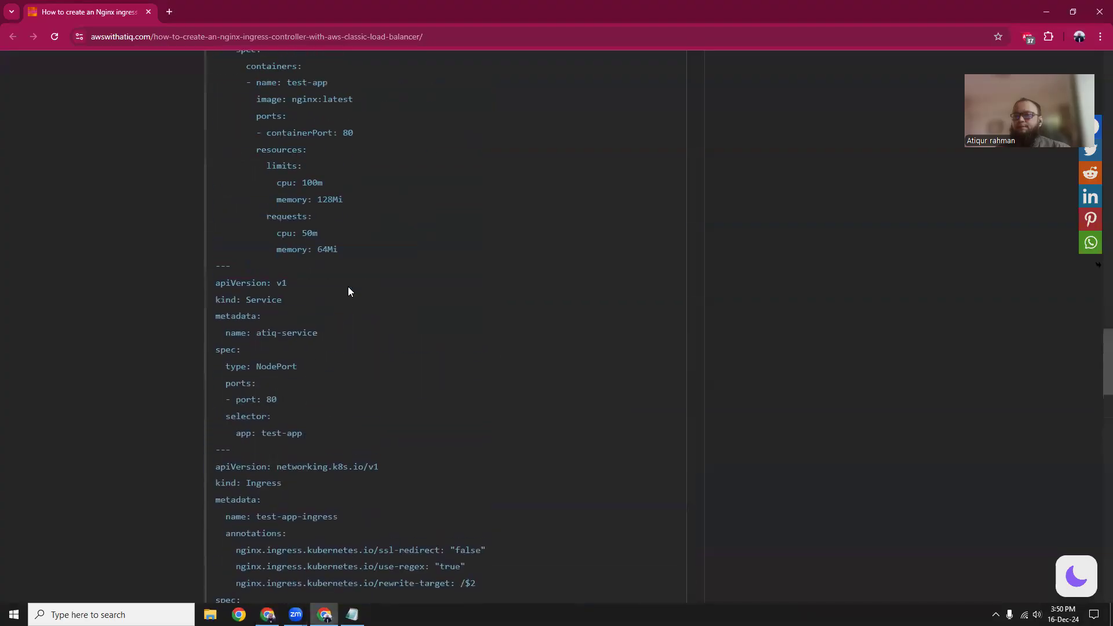
drag(296, 274, 375, 274)
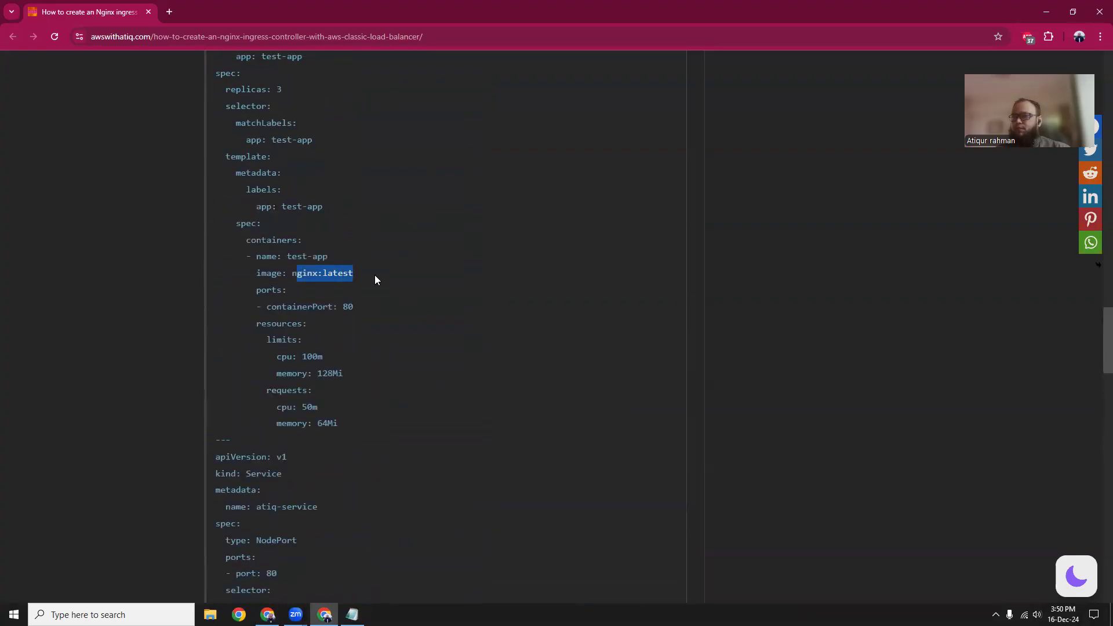
scroll(374, 276, down, 9)
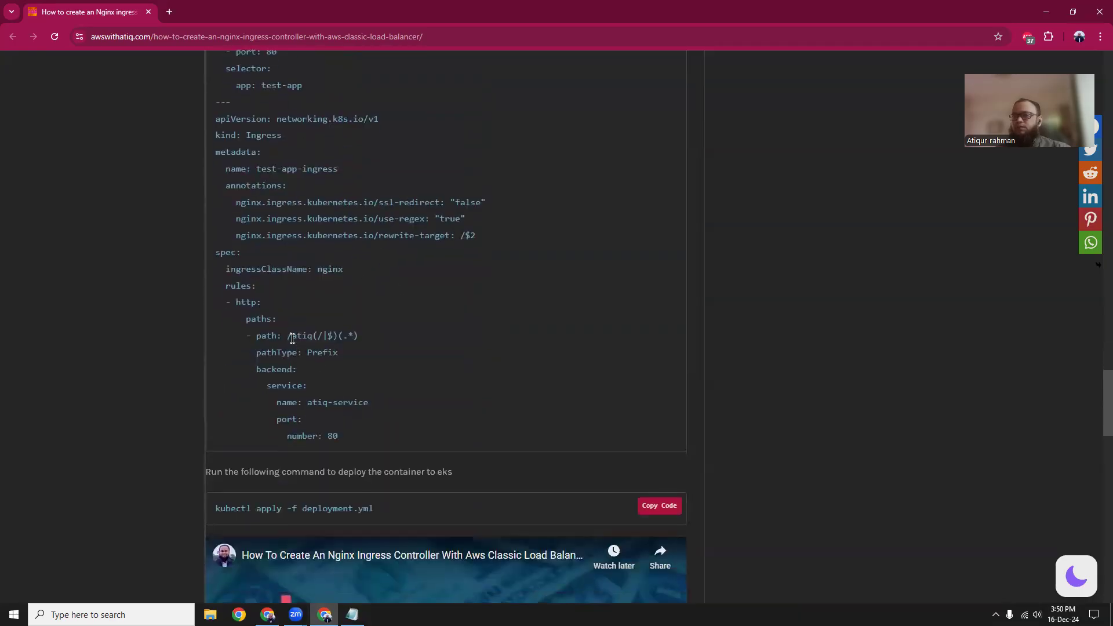
drag(295, 336, 313, 337)
key(alt+Tab)
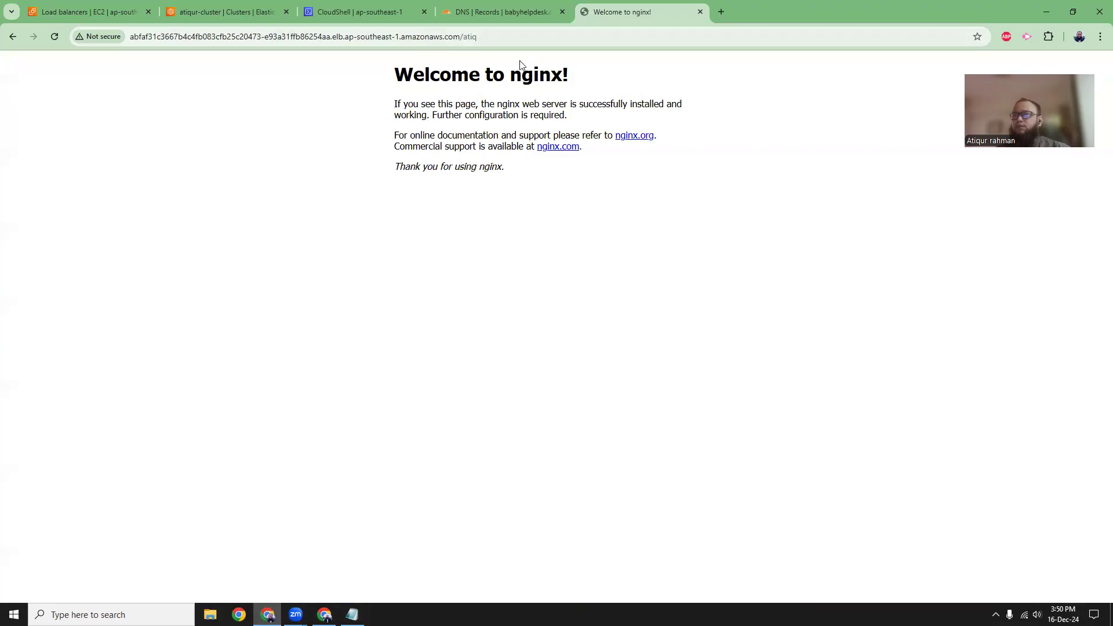
drag(421, 74, 396, 81)
Remove /atiq from the load balancer address and load the root URL to check its response.
click(497, 36)
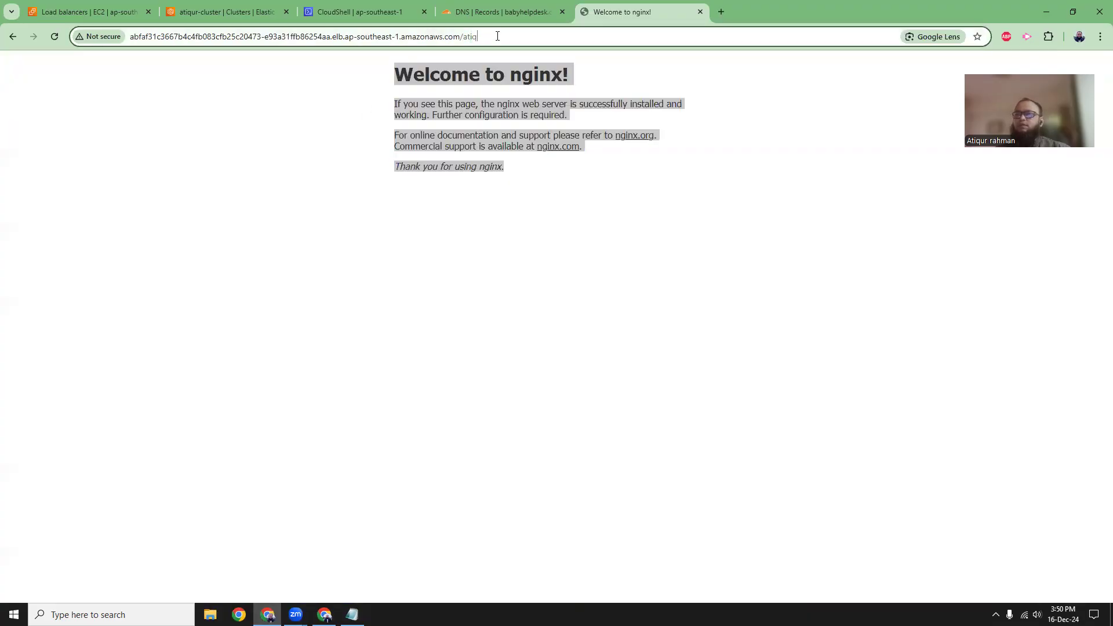
key(BackSpace)
key(BackSpace)
key(BackSpace)
key(BackSpace)
key(BackSpace)
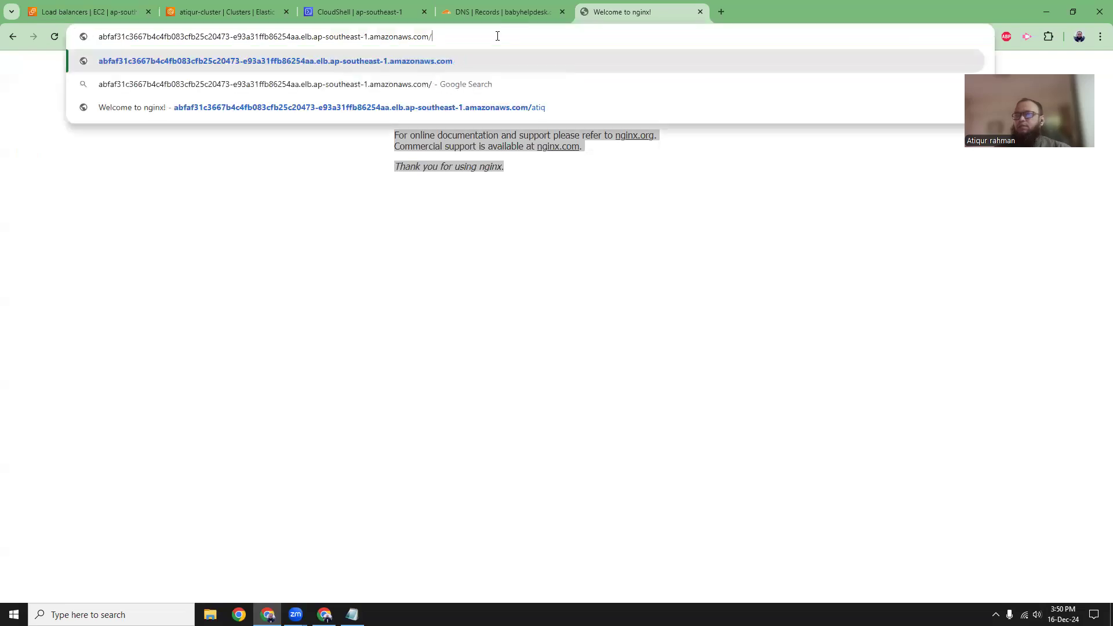
key(Return)
drag(505, 61, 629, 70)
click(513, 101)
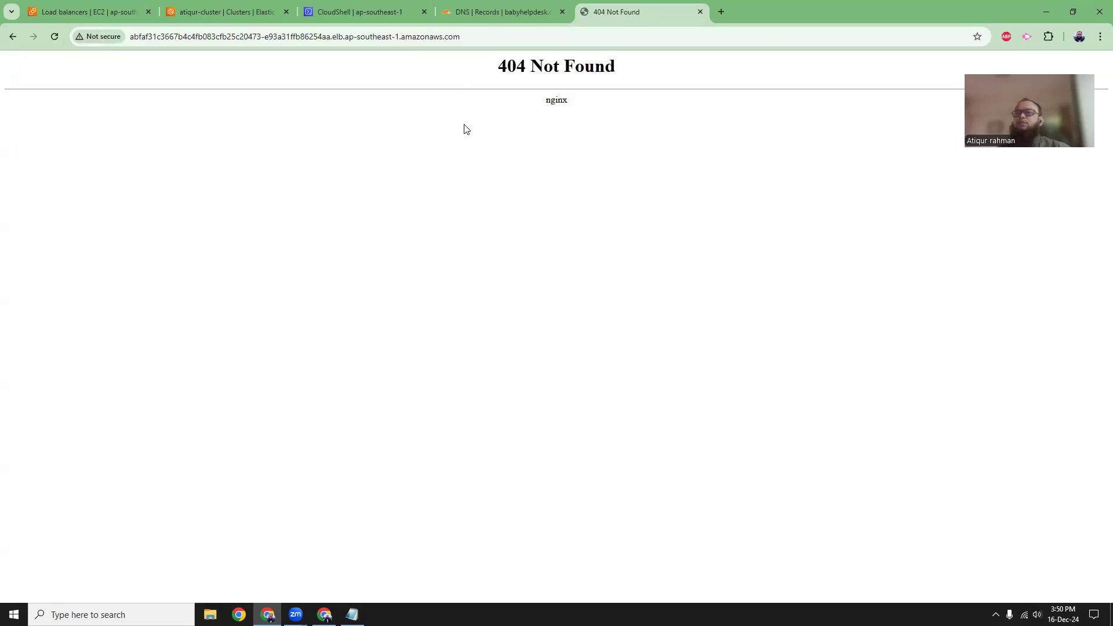
Append /atiq to the load balancer address again and reload the sample app.
click(472, 35)
click(506, 39)
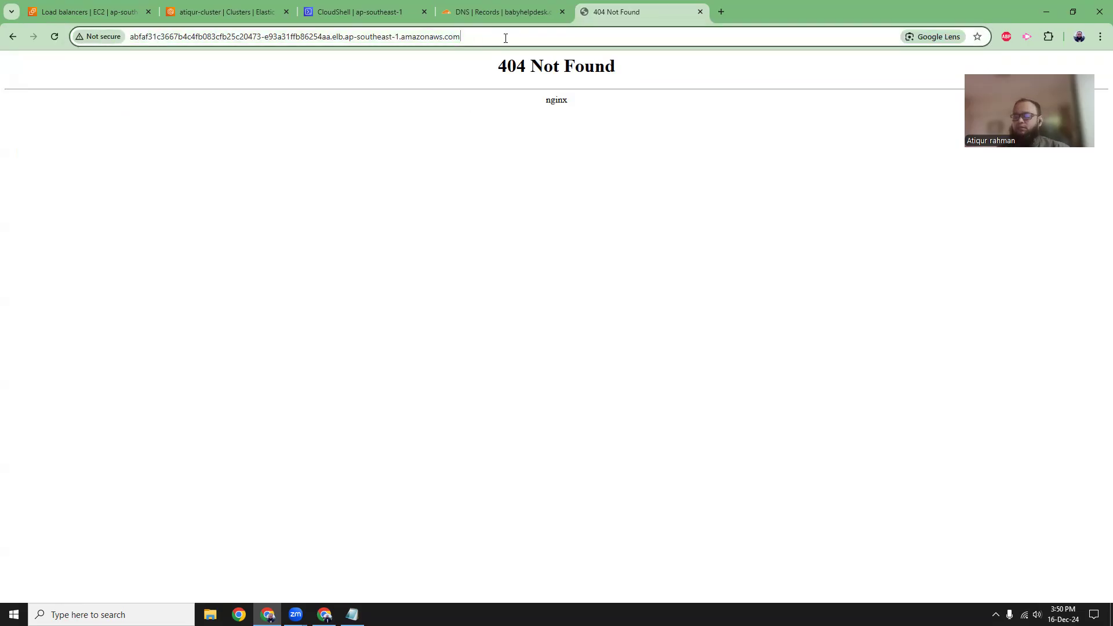
text(/atiq)
key(Return)
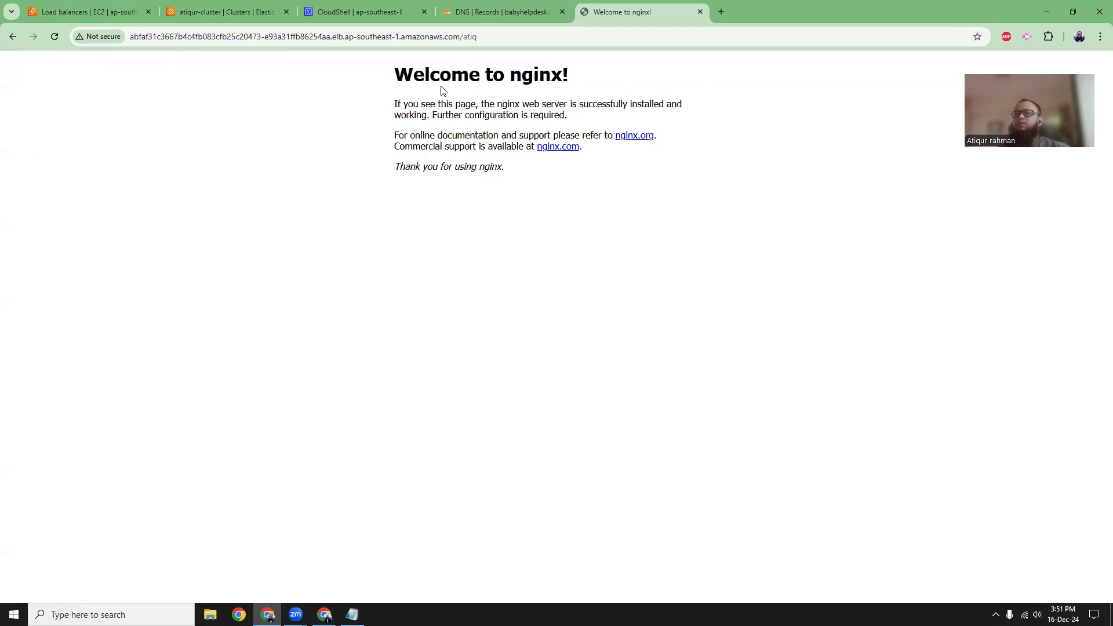
Switch to Cloudflare's DNS records for babyhelpdesk.com and start a new CNAME record named k8s.
click(486, 23)
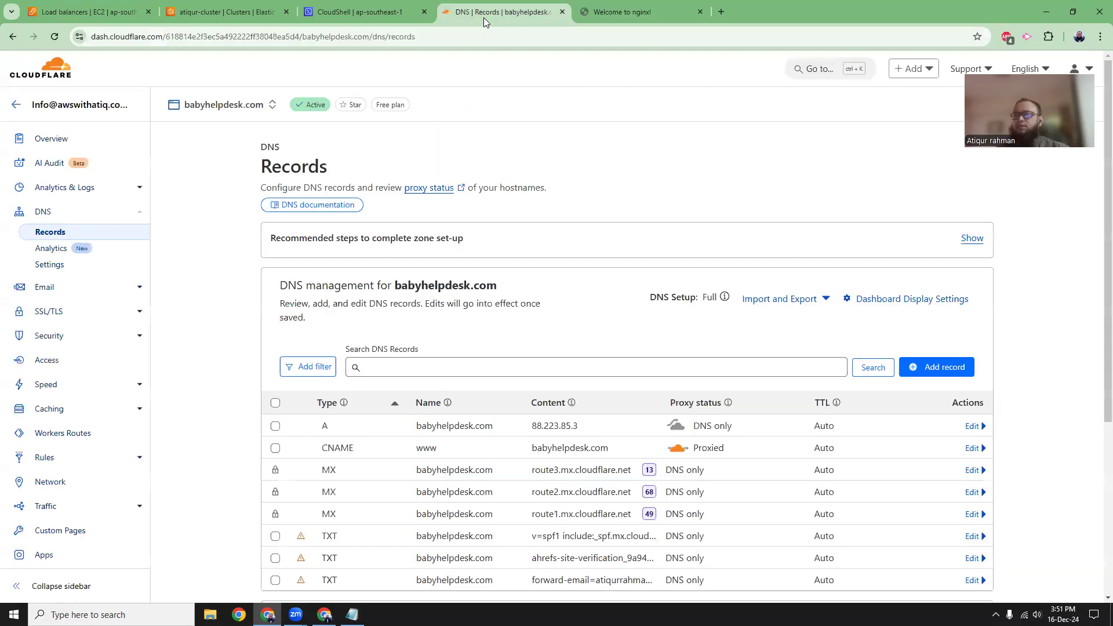
scroll(225, 282, down, 1)
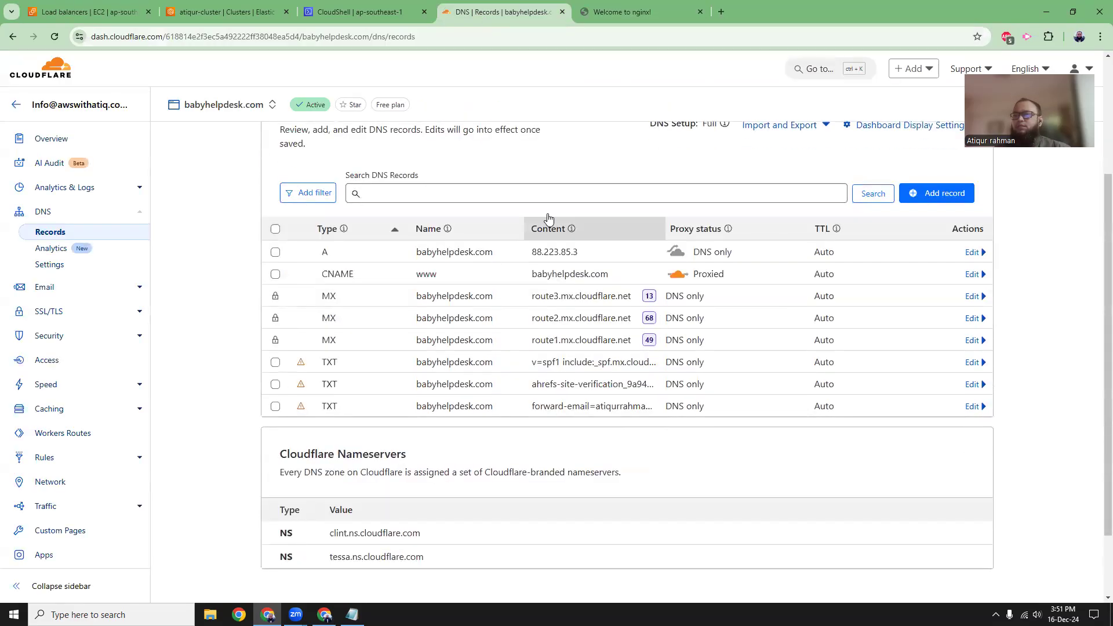
scroll(402, 230, up, 1)
drag(396, 228, 503, 231)
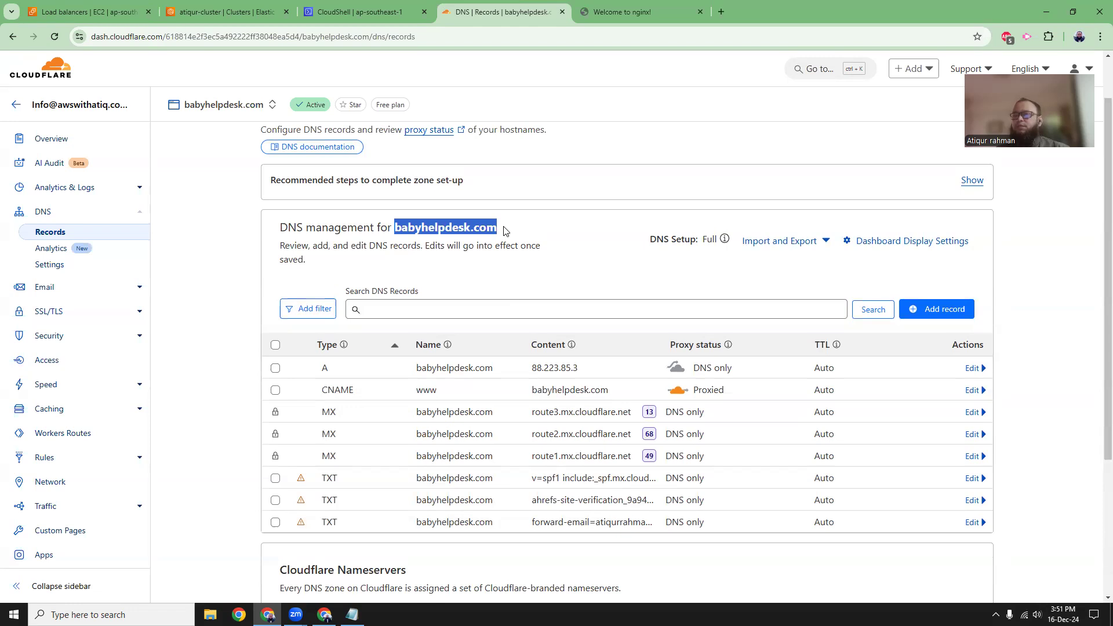
click(233, 250)
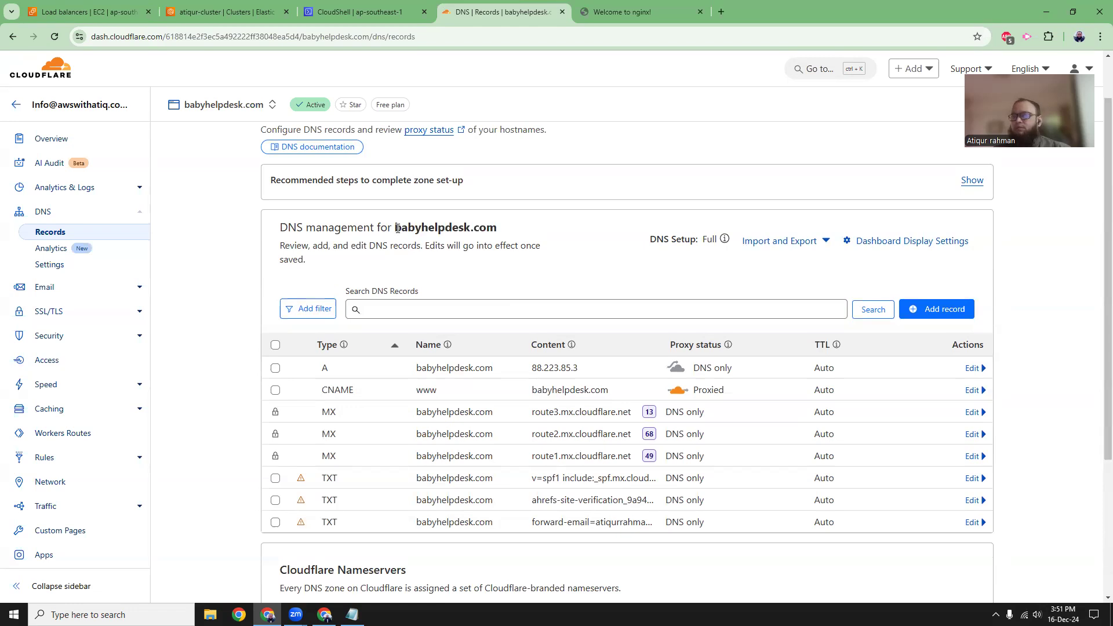
click(937, 309)
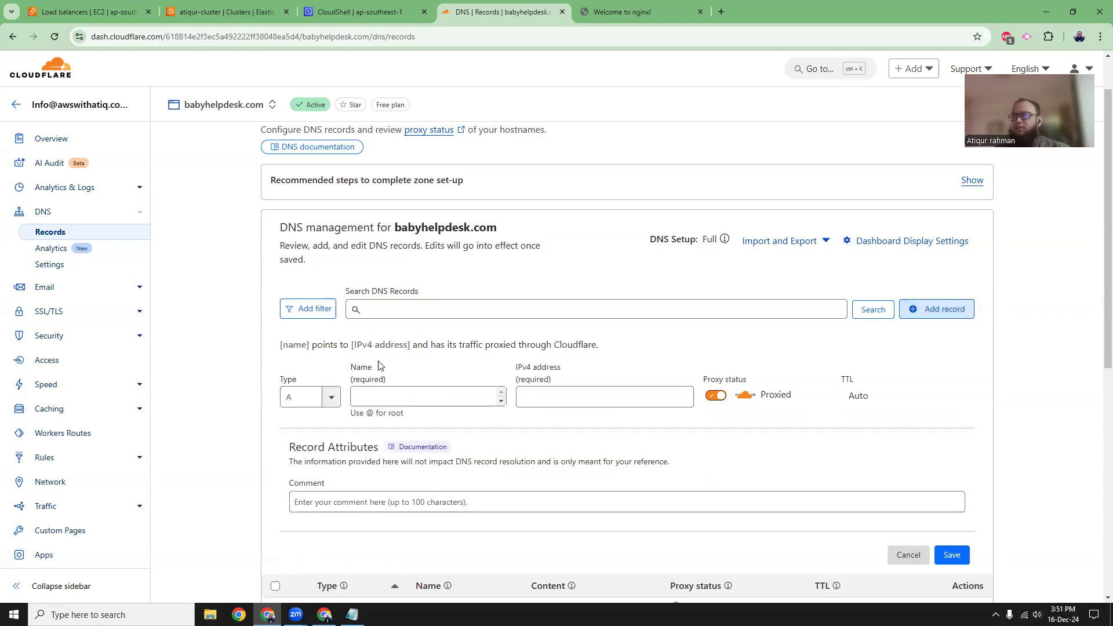
click(328, 400)
click(313, 509)
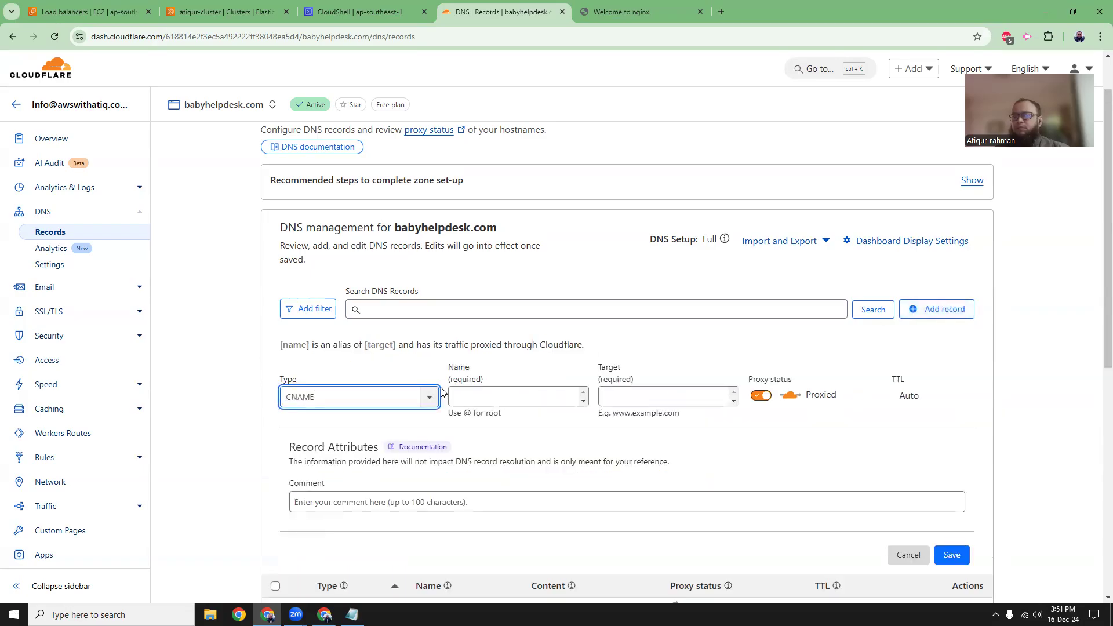
click(525, 396)
text(k8s)
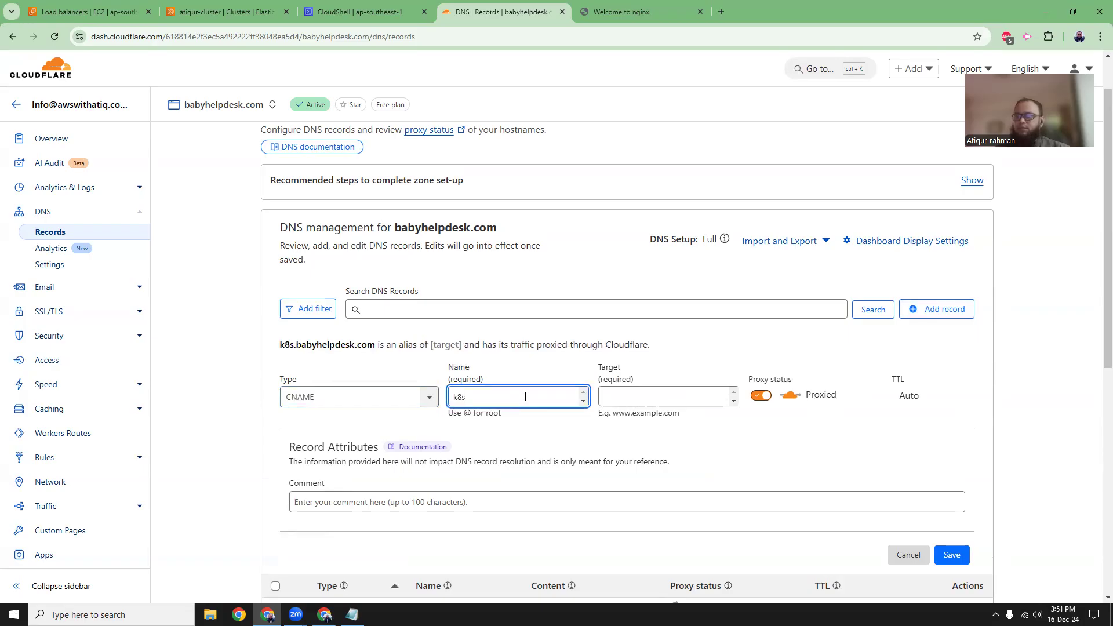
Copy the load balancer's DNS name from EC2 into the k8s record's target, disable proxying, and save the record.
click(87, 11)
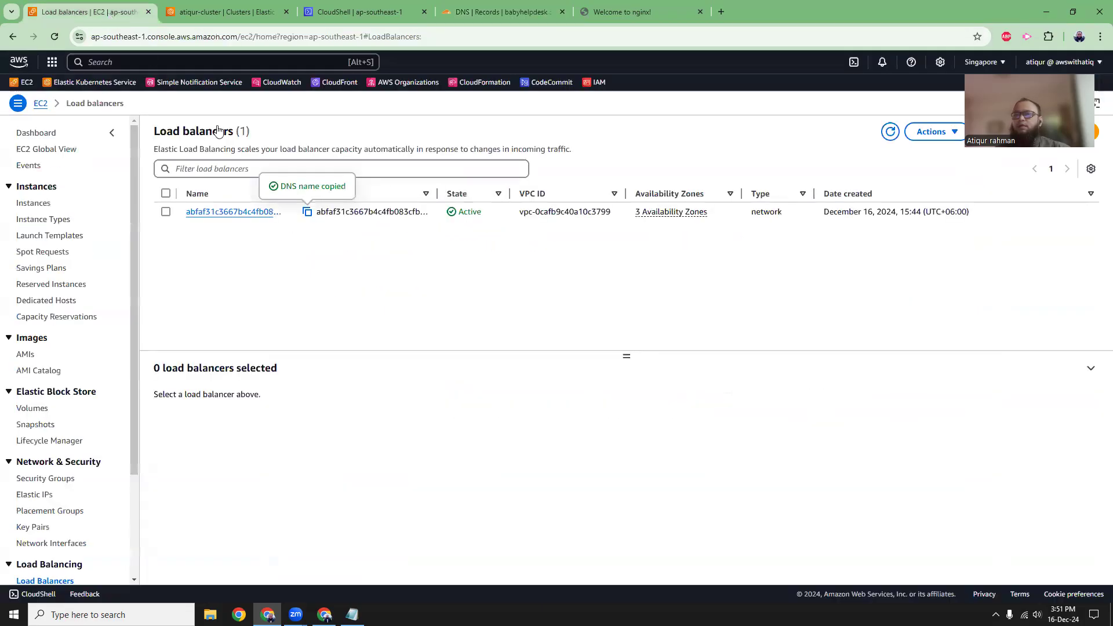
click(308, 213)
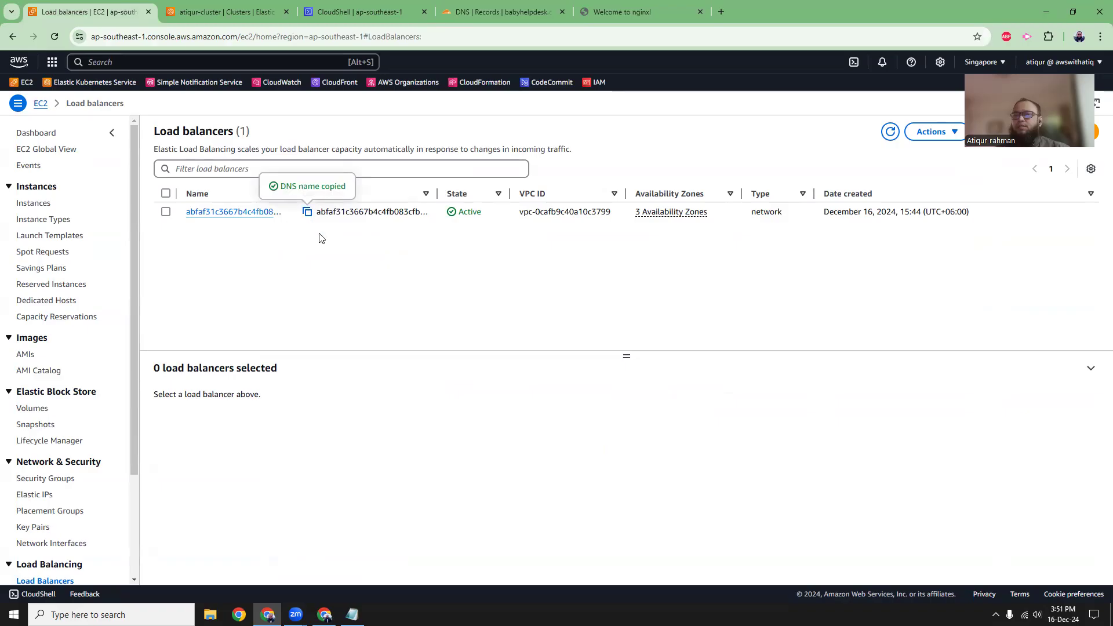
click(485, 12)
click(656, 405)
text(abfaf31c3667b4c4fb083cfb25c20473-e93a31ffb86254aa.elb.ap-southeast-1.amazonaws.com)
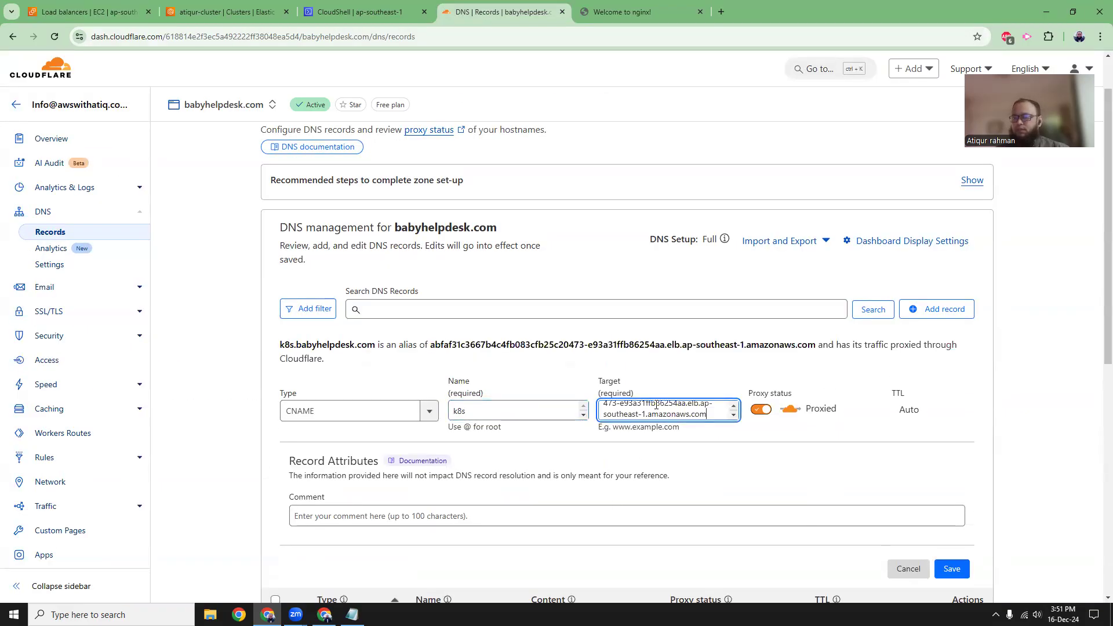
click(760, 410)
click(954, 556)
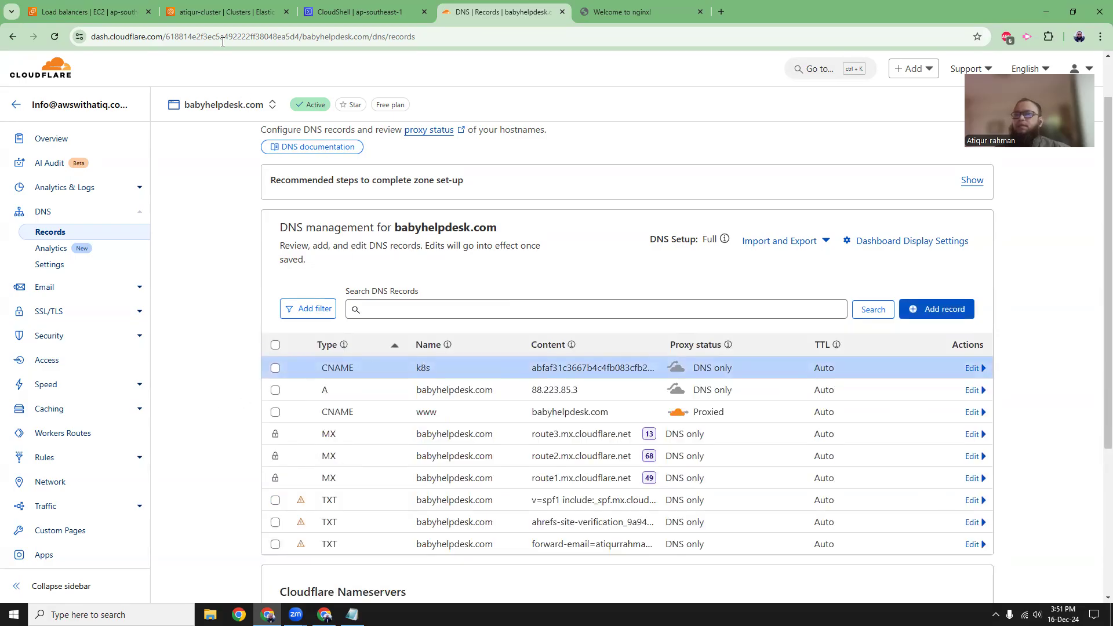
Search the AWS console for acm, open Certificate Manager in a new tab, and start a certificate request.
click(87, 11)
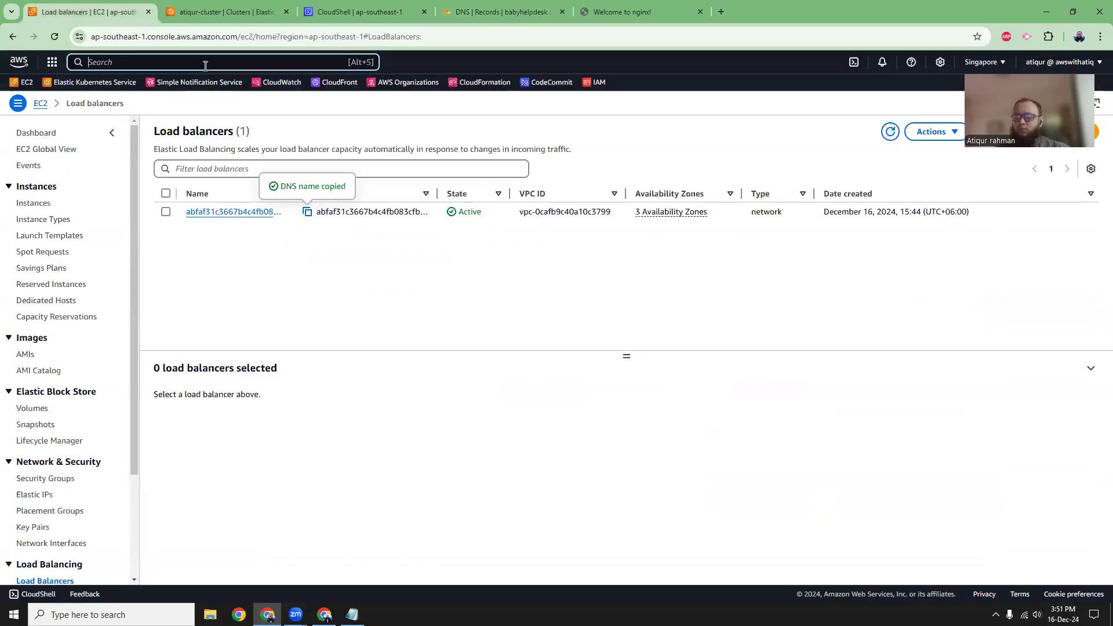
text(acm-PCA)
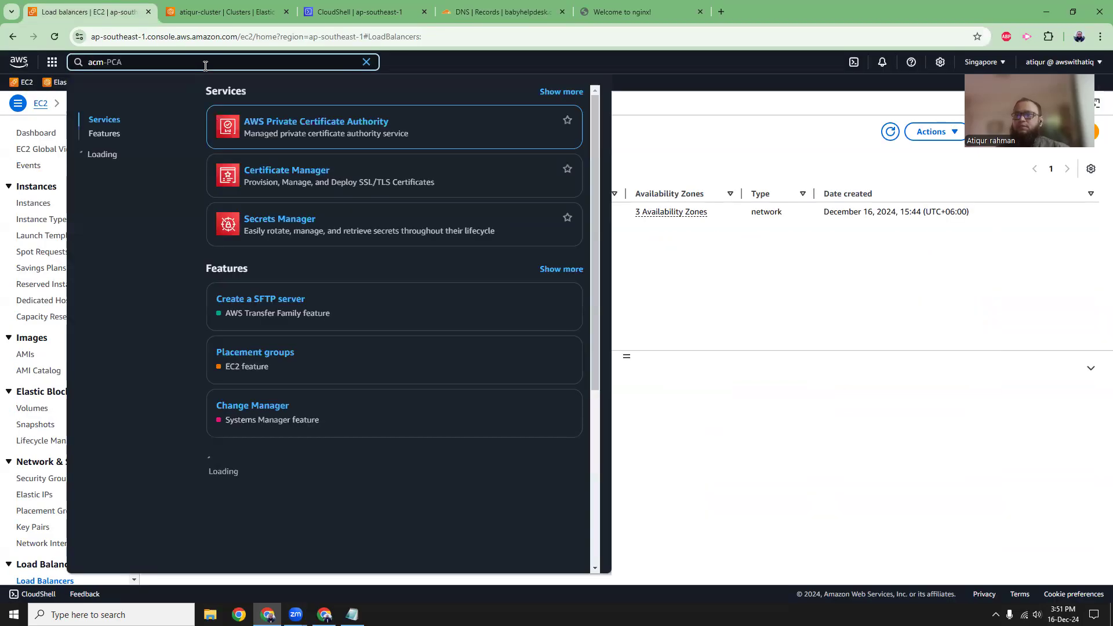
middle_click(298, 171)
click(726, 105)
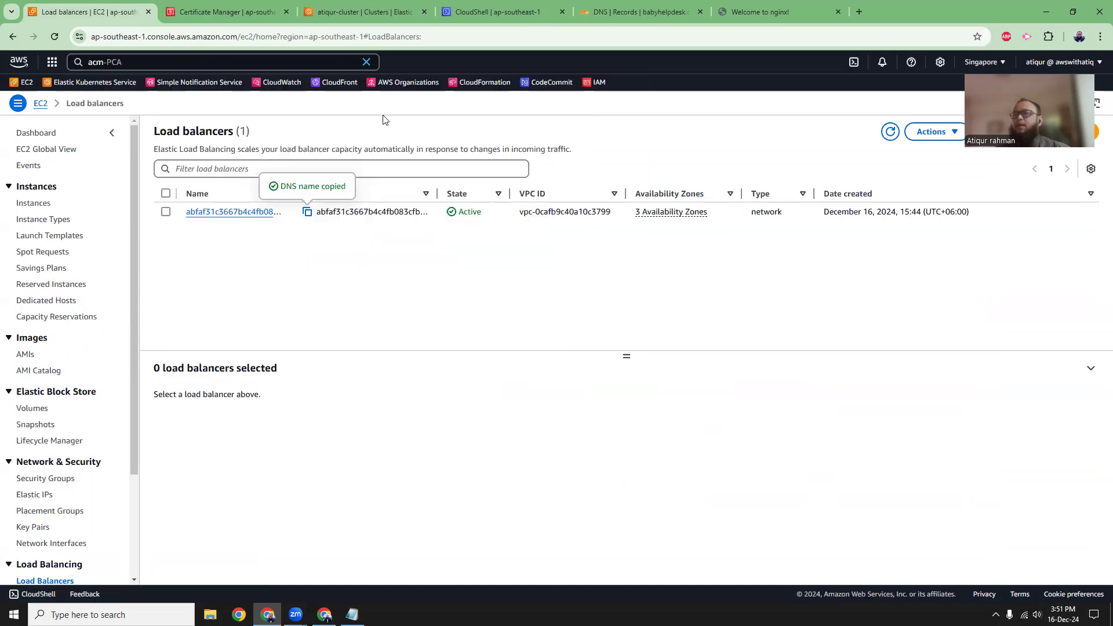
click(202, 13)
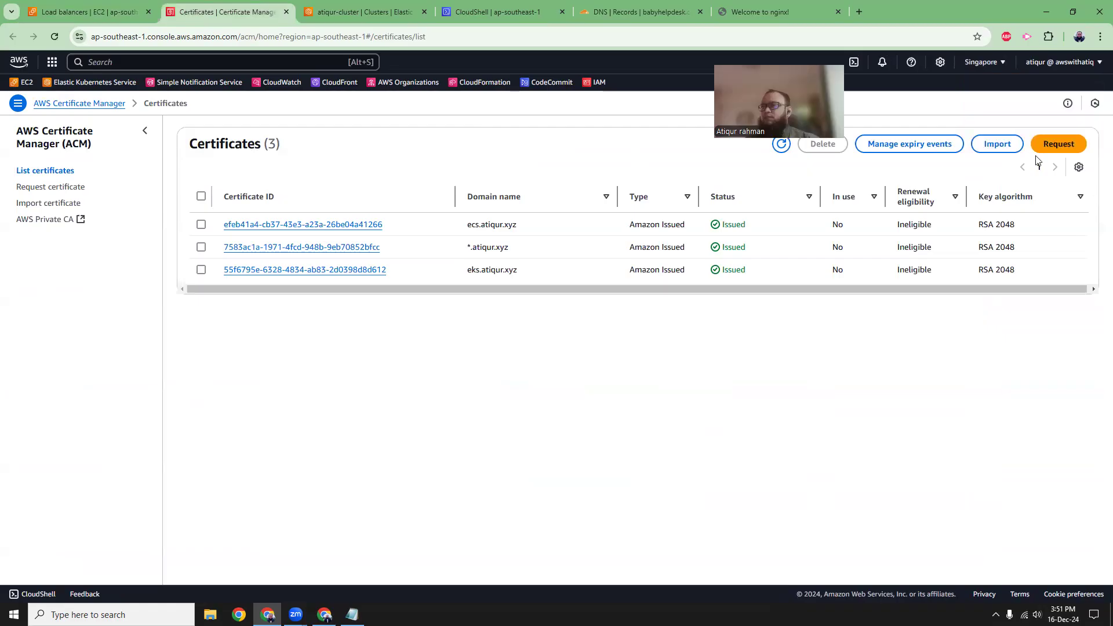
click(1049, 149)
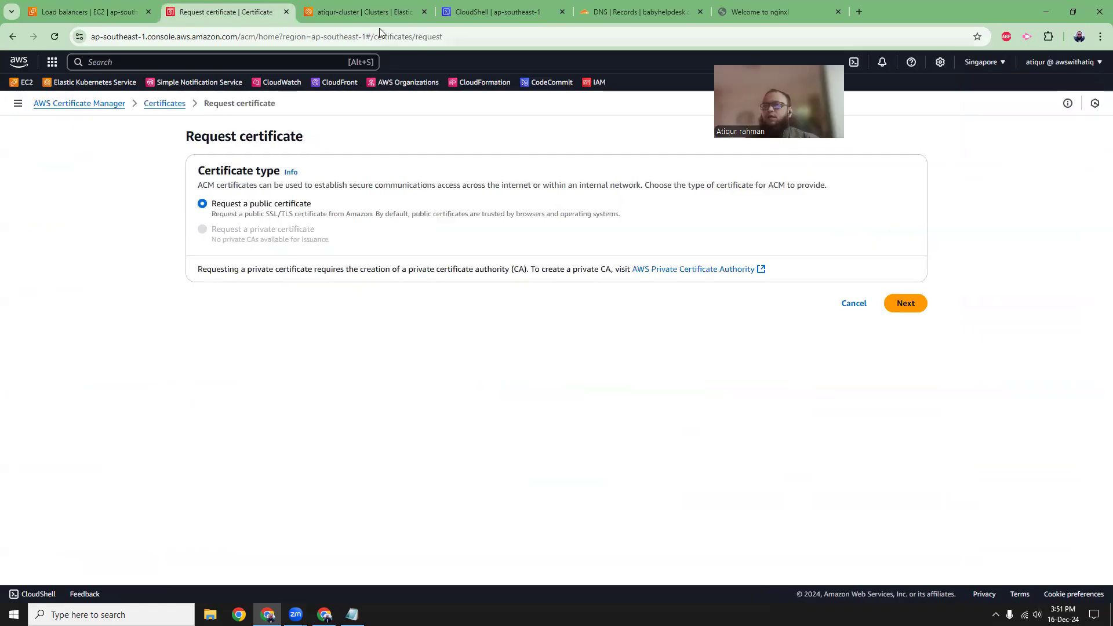
Copy the domain name babyhelpdesk.com from Cloudflare's DNS records page and return to the certificate request.
click(377, 13)
click(635, 12)
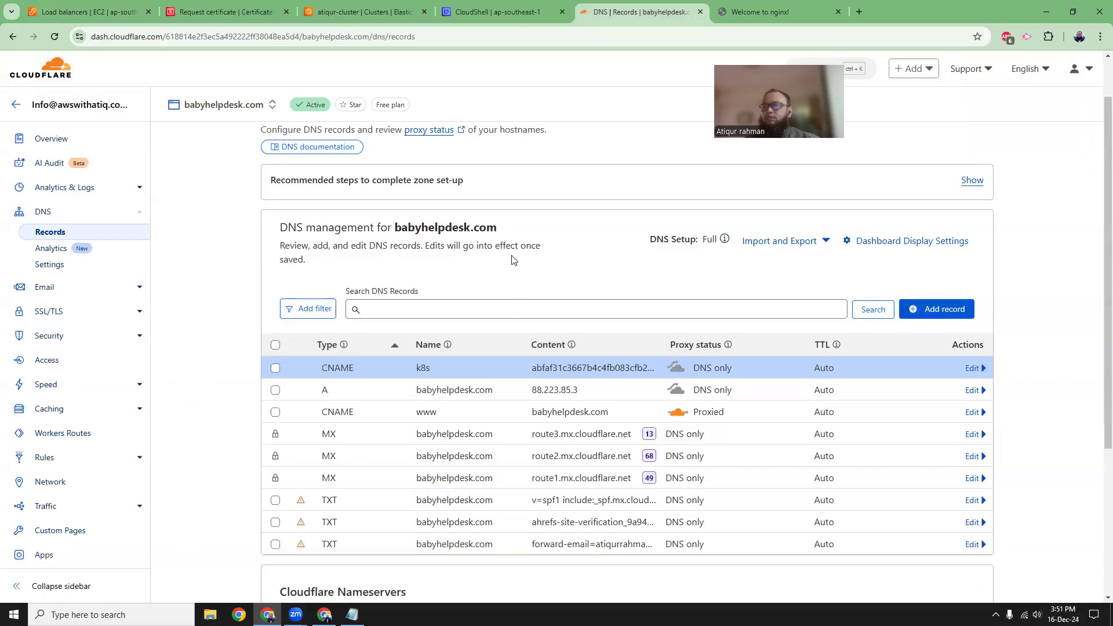
drag(394, 228, 497, 230)
key(ctrl+c)
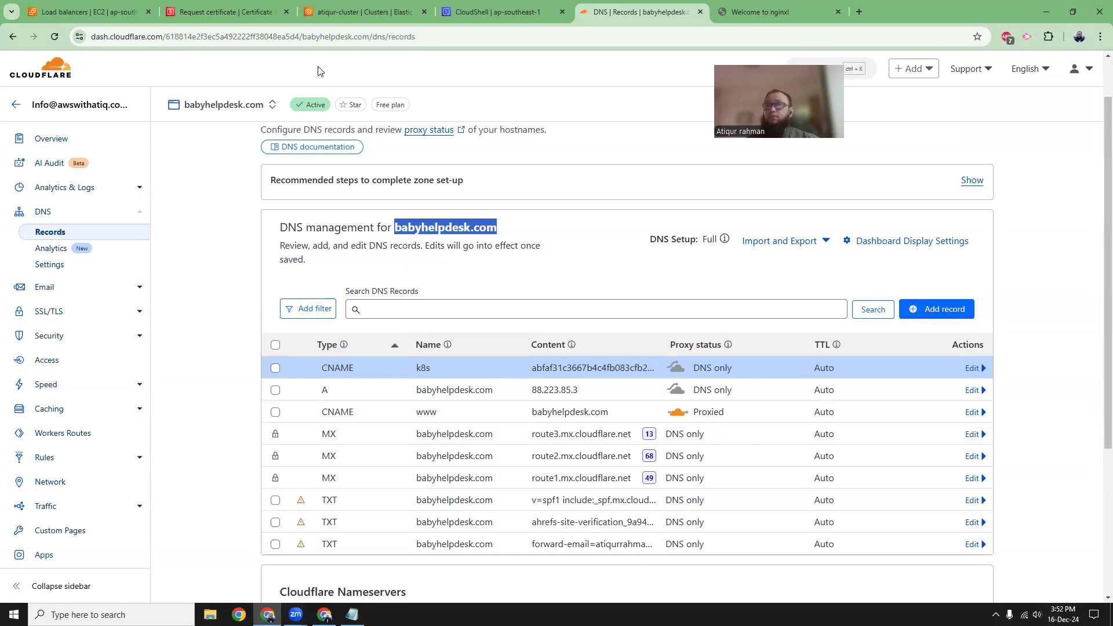
click(244, 13)
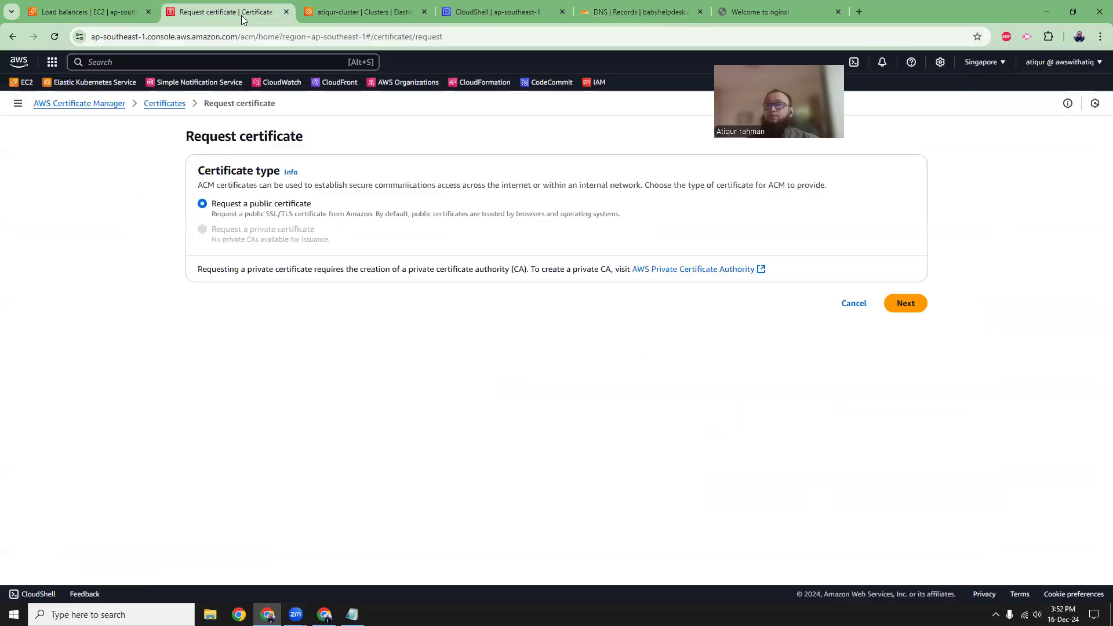
Request a public certificate for k8s.babyhelpdesk.com with DNS validation and the RSA 2048 key algorithm.
click(905, 304)
click(309, 144)
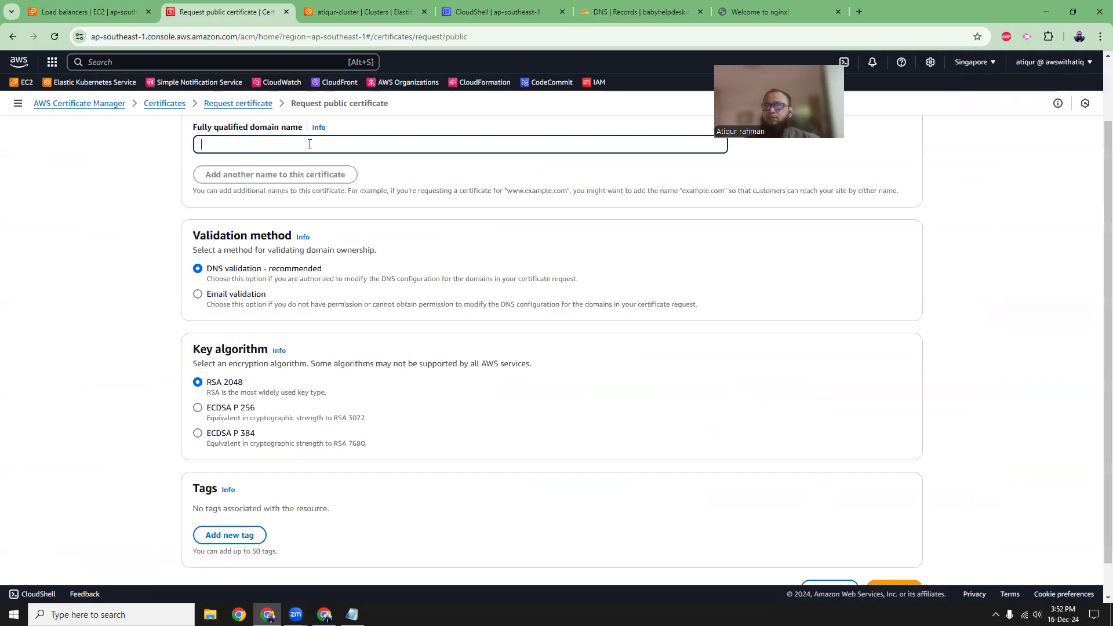
text(k8s.)
key(ctrl+v)
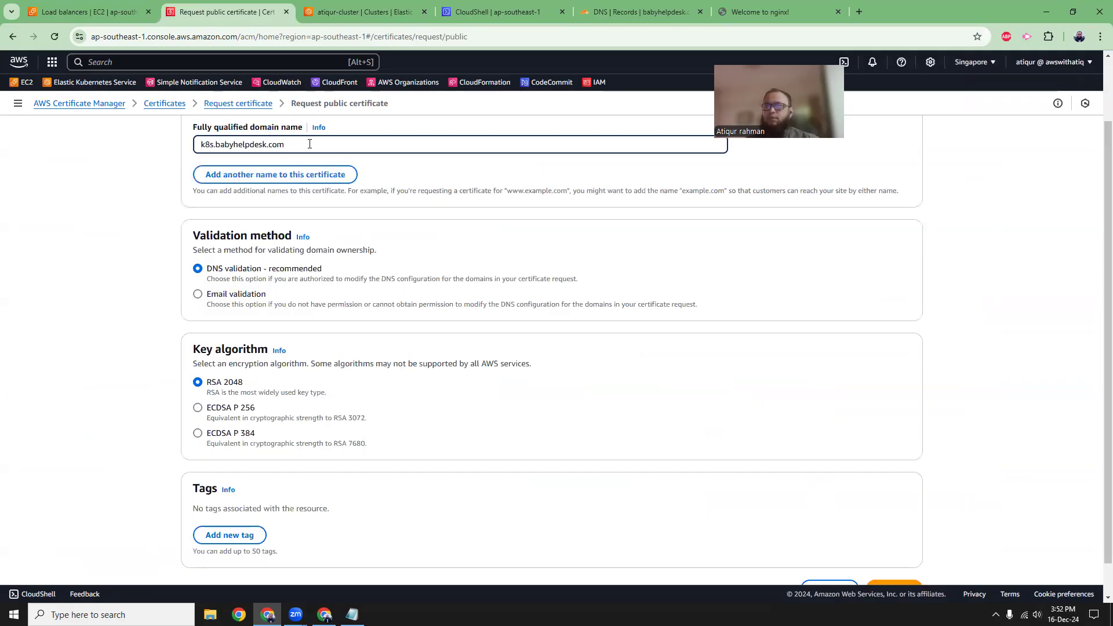
click(1002, 374)
scroll(1001, 415, down, 2)
click(899, 548)
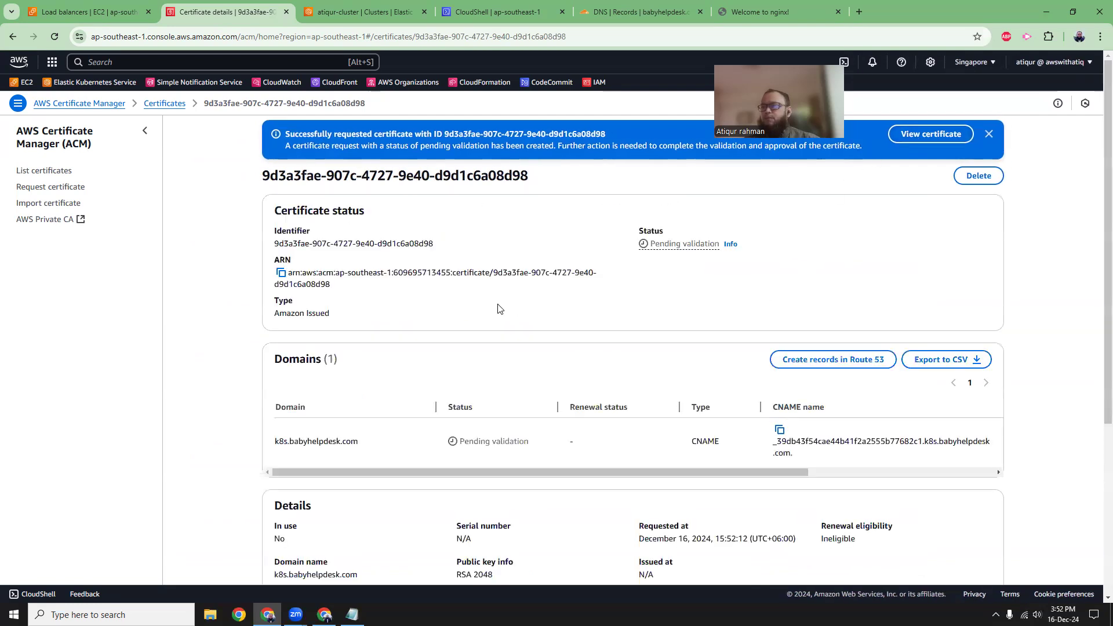
Copy the certificate's validation CNAME name from ACM and enter it as the name of a new CNAME record in Cloudflare.
scroll(500, 309, down, 1)
click(54, 37)
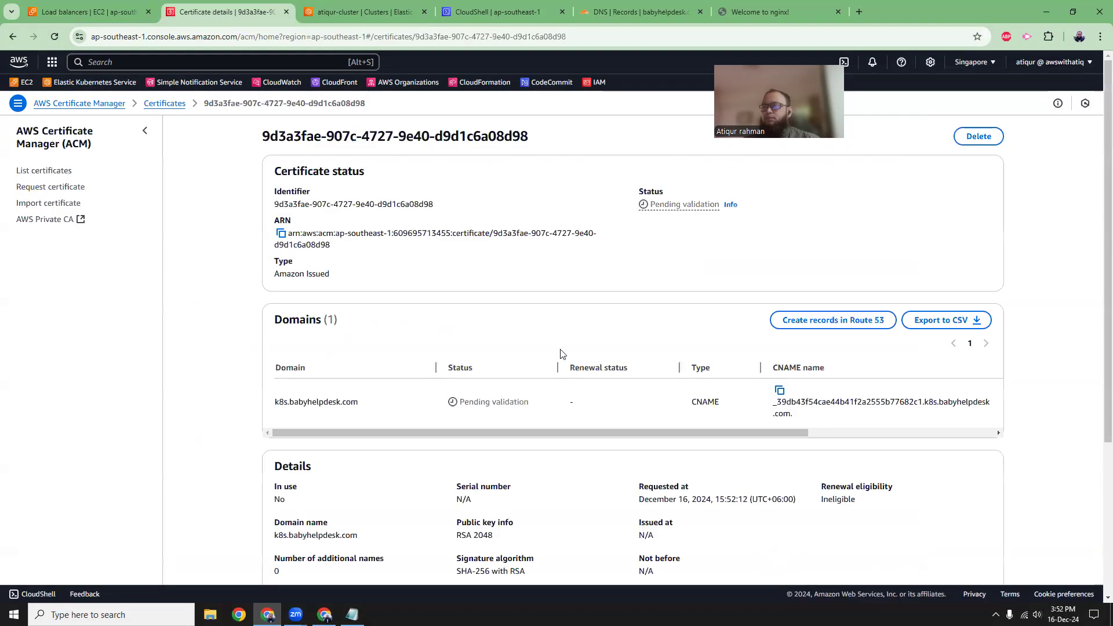
click(780, 391)
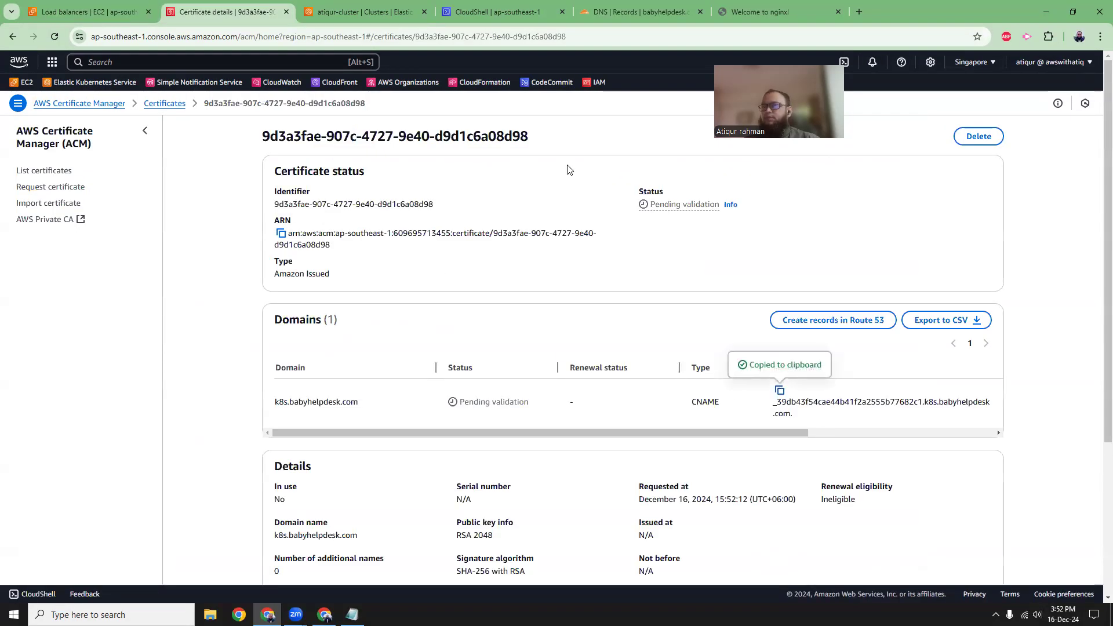
click(638, 11)
click(937, 309)
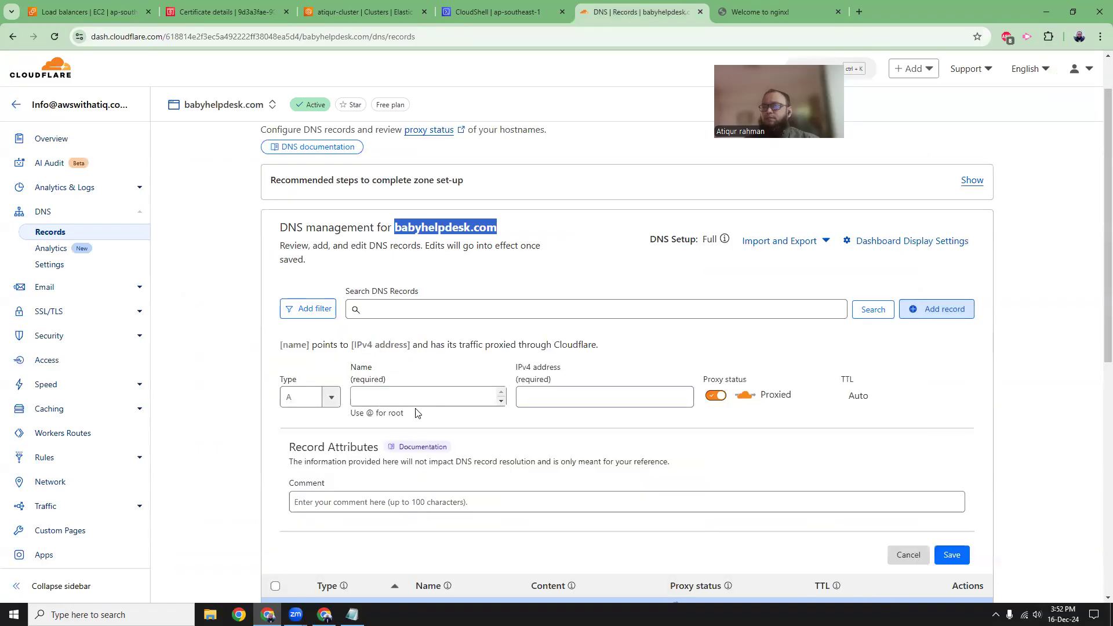
click(306, 396)
click(301, 509)
click(477, 398)
key(ctrl+v)
click(223, 308)
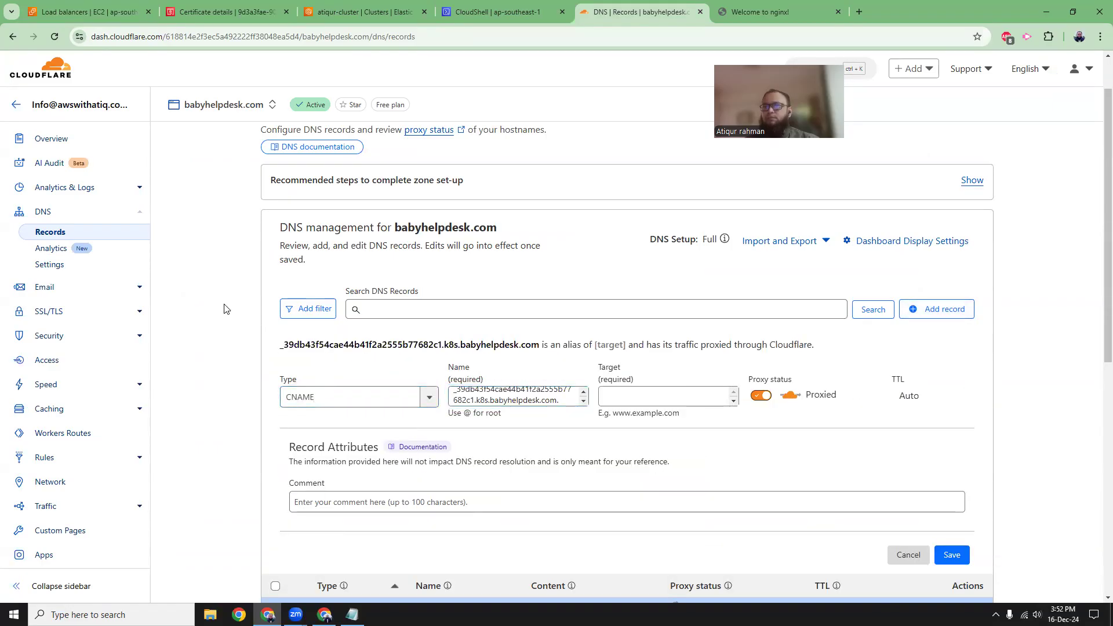
Copy the validation CNAME value from ACM into the Cloudflare record's target, disable proxying, and save the record.
click(226, 12)
drag(806, 433, 967, 440)
click(817, 391)
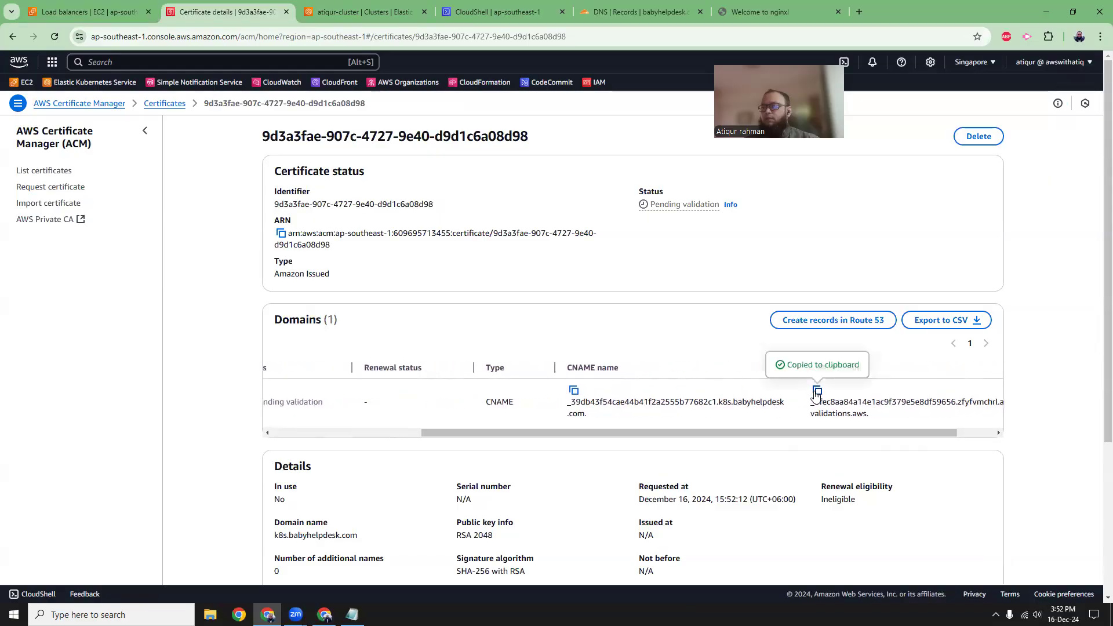
click(641, 11)
click(654, 409)
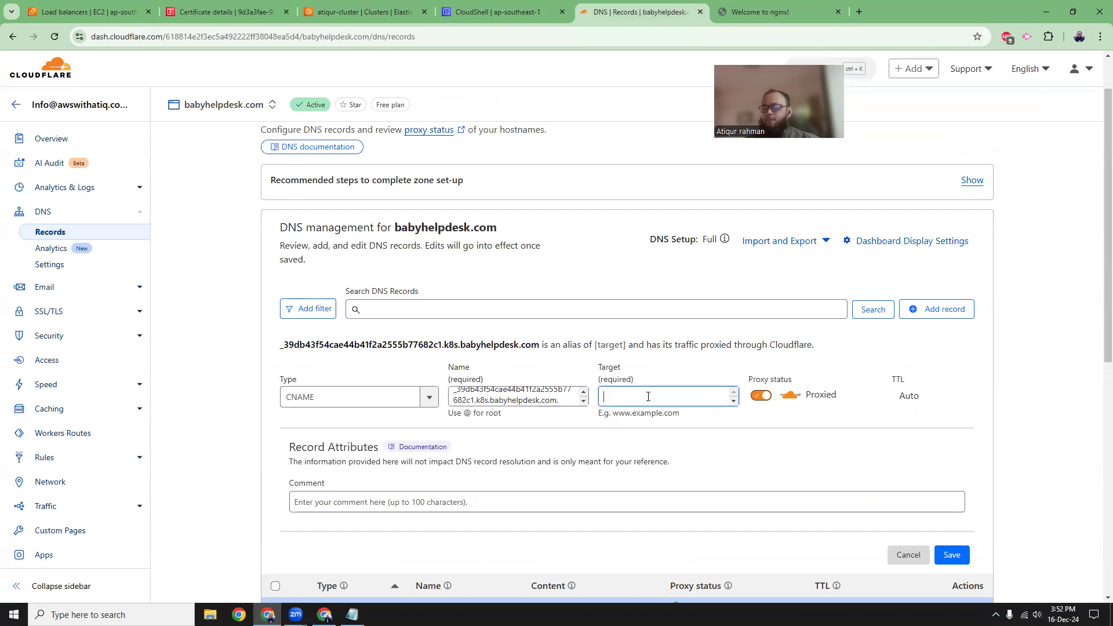
key(ctrl+v)
click(760, 409)
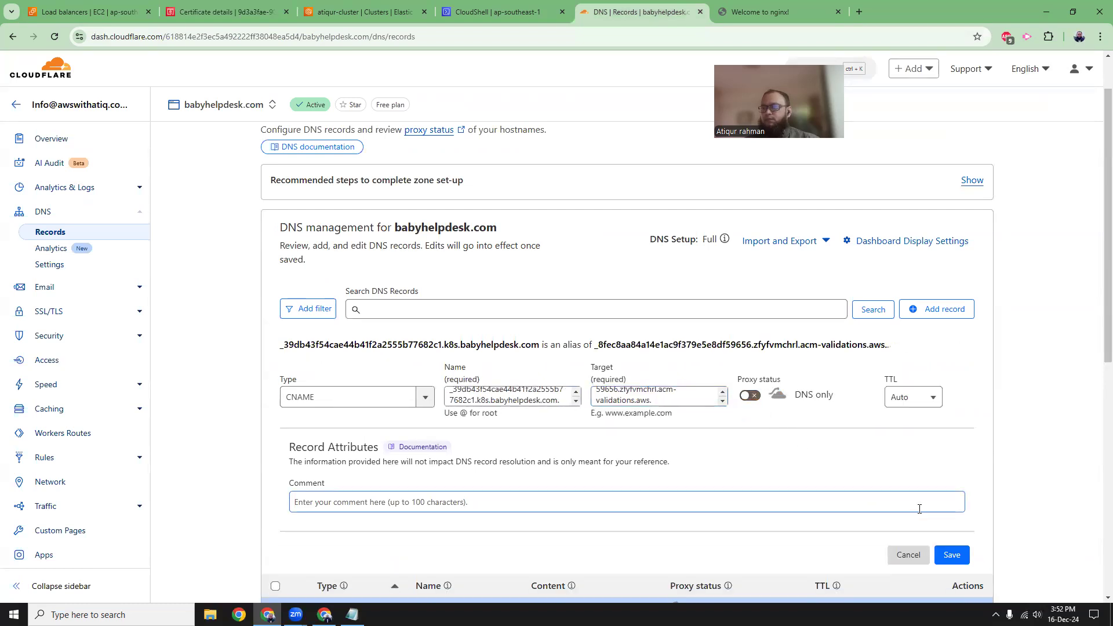
click(950, 553)
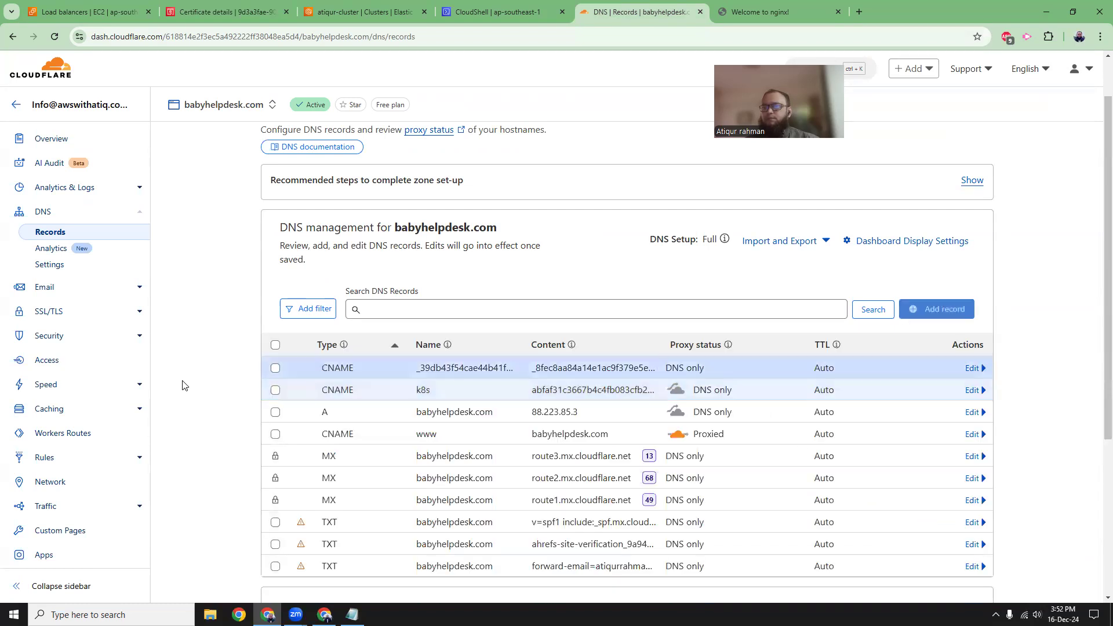
Check the k8s.babyhelpdesk.com certificate's validation status in ACM, refreshing its details and the certificate list.
click(238, 13)
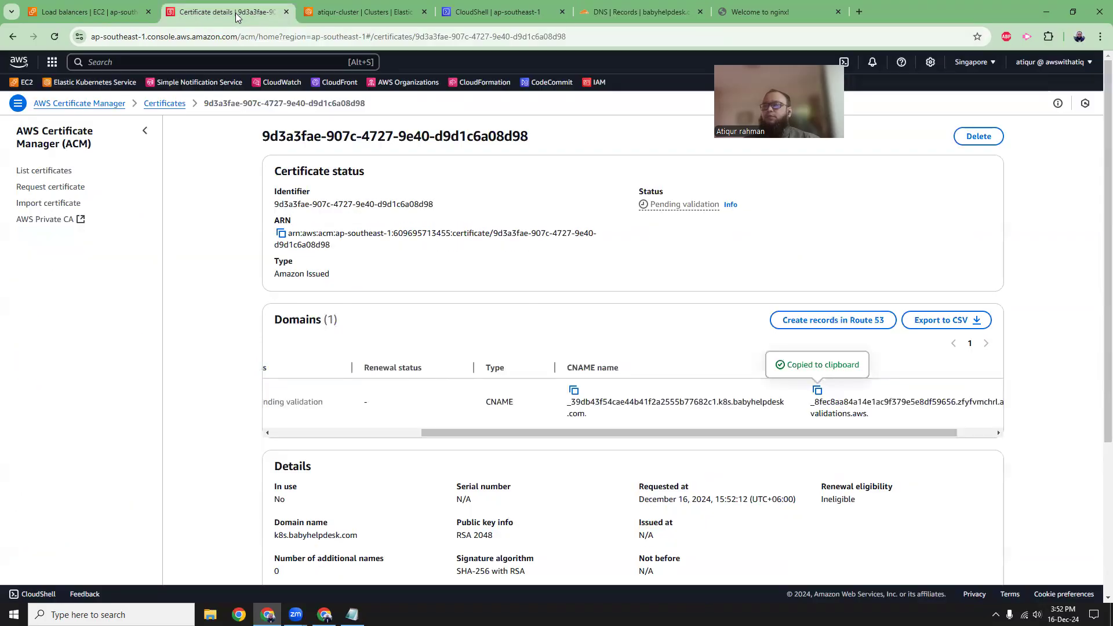
drag(619, 432, 388, 434)
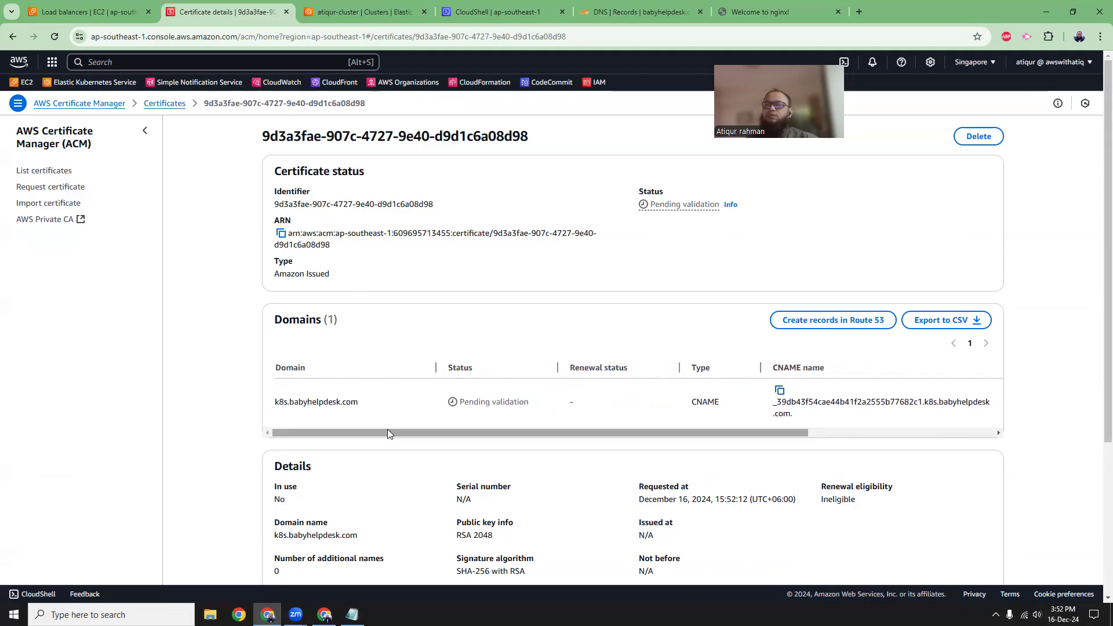
click(51, 38)
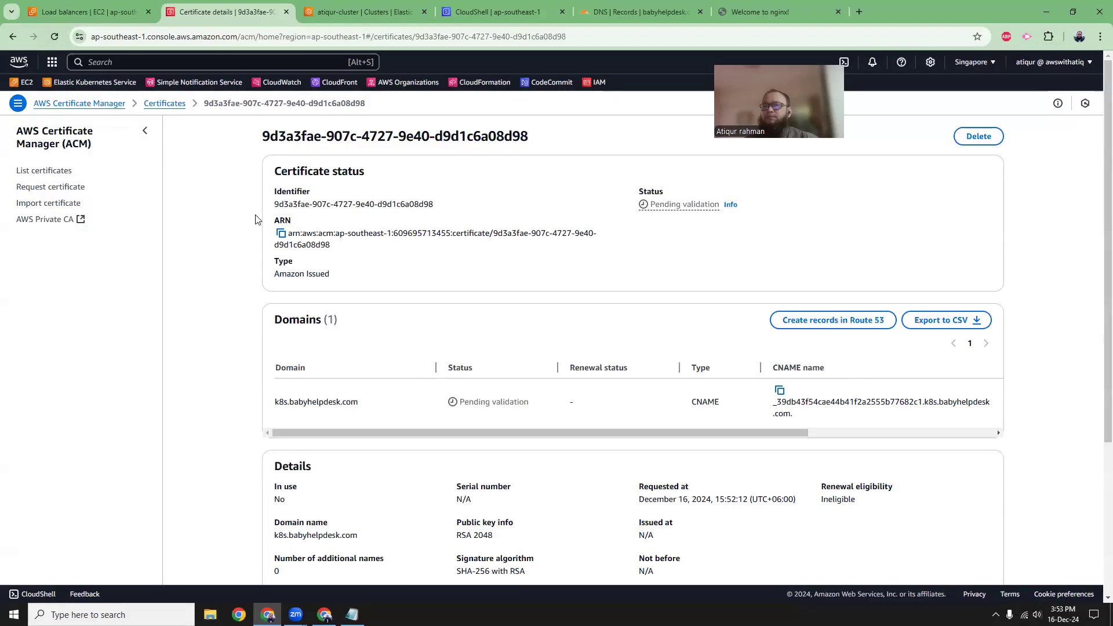
click(162, 104)
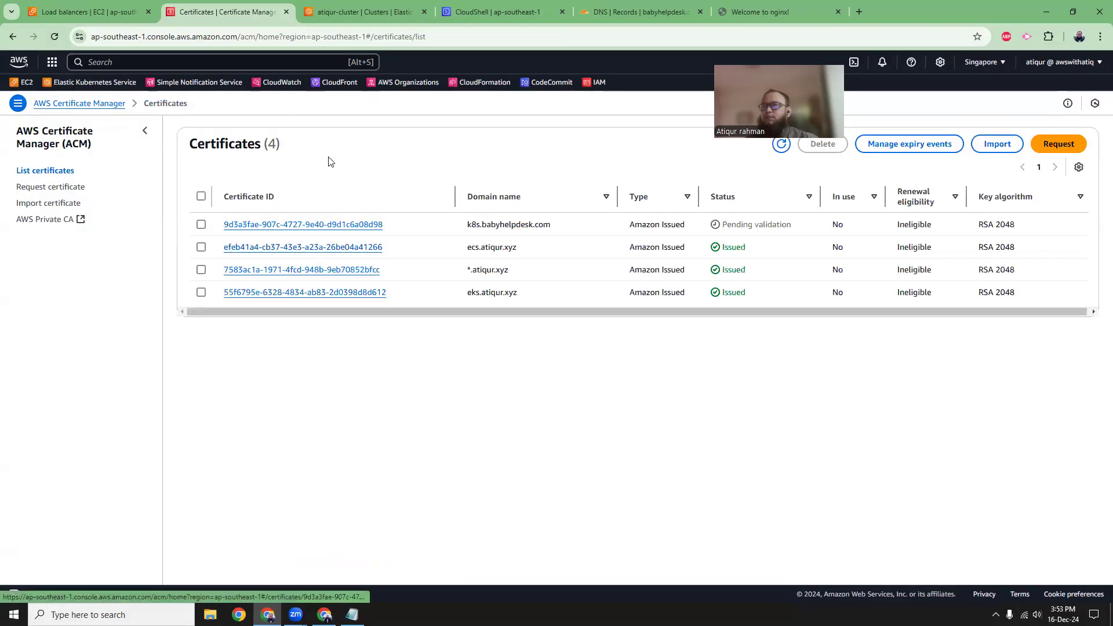
click(781, 144)
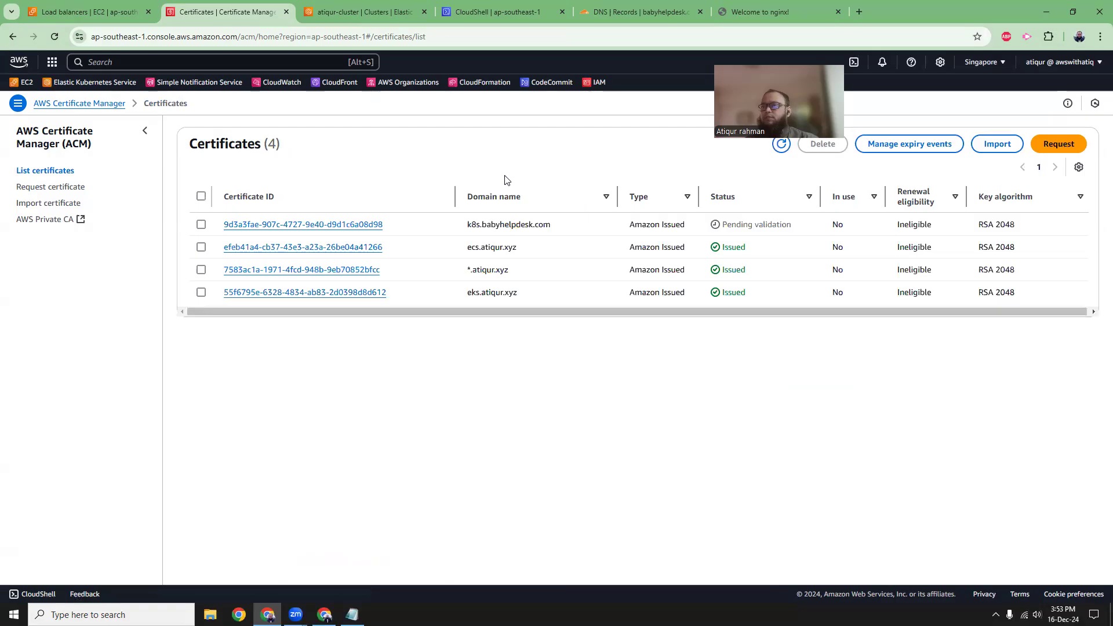
click(54, 37)
Copy the certificate's domain name and open k8s.babyhelpdesk.com/atiq in a new browser tab.
drag(467, 225, 554, 228)
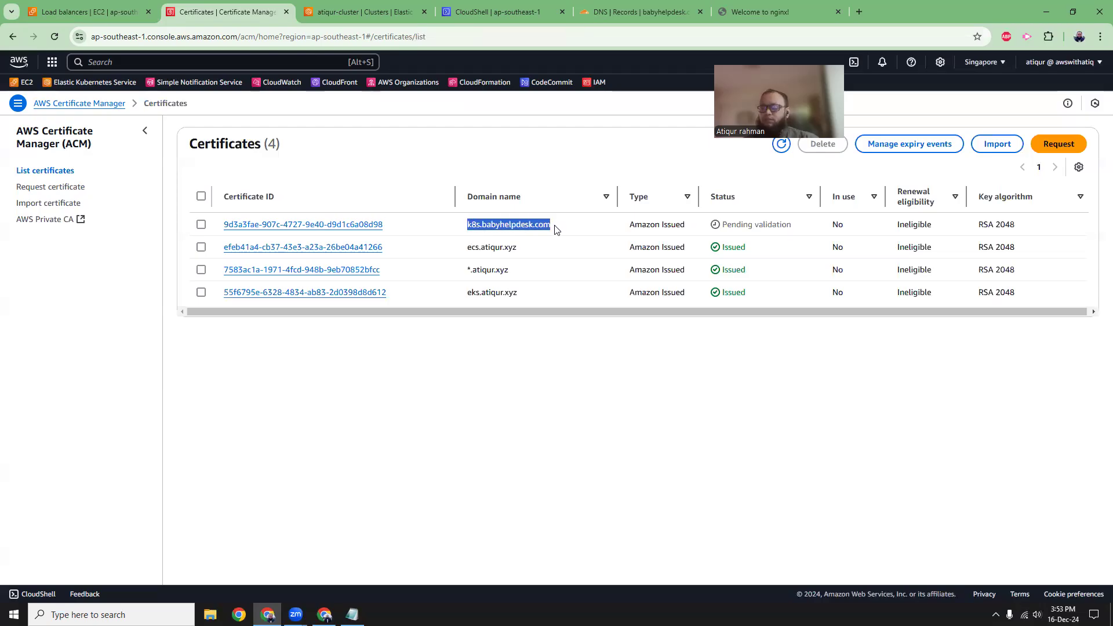
key(ctrl+t)
key(ctrl+v)
text(/atiq)
key(Return)
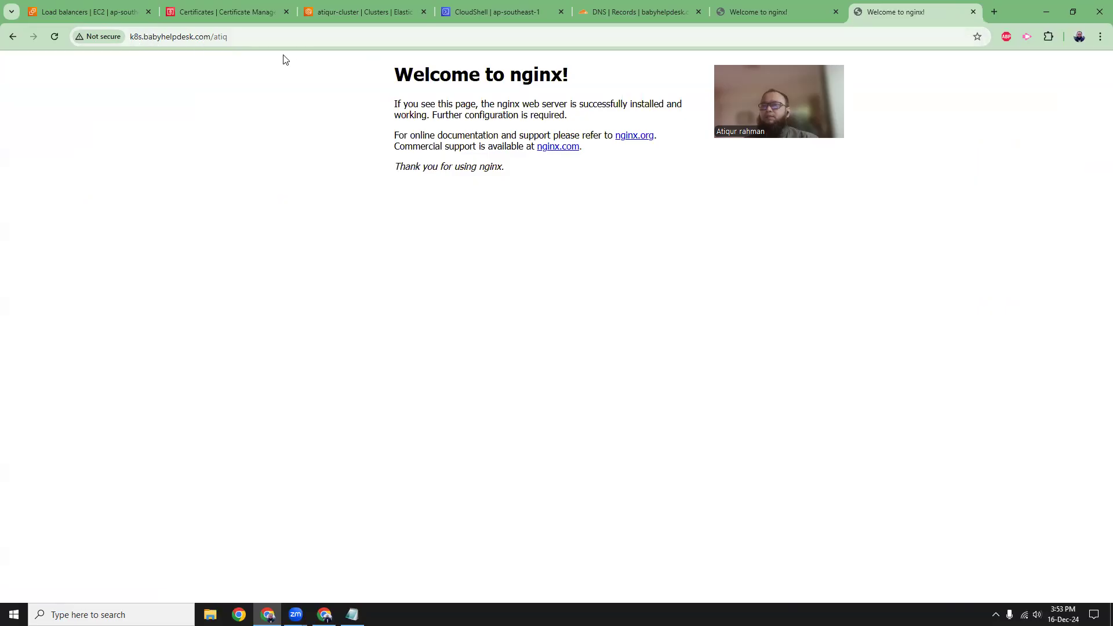
drag(143, 37, 241, 36)
click(241, 37)
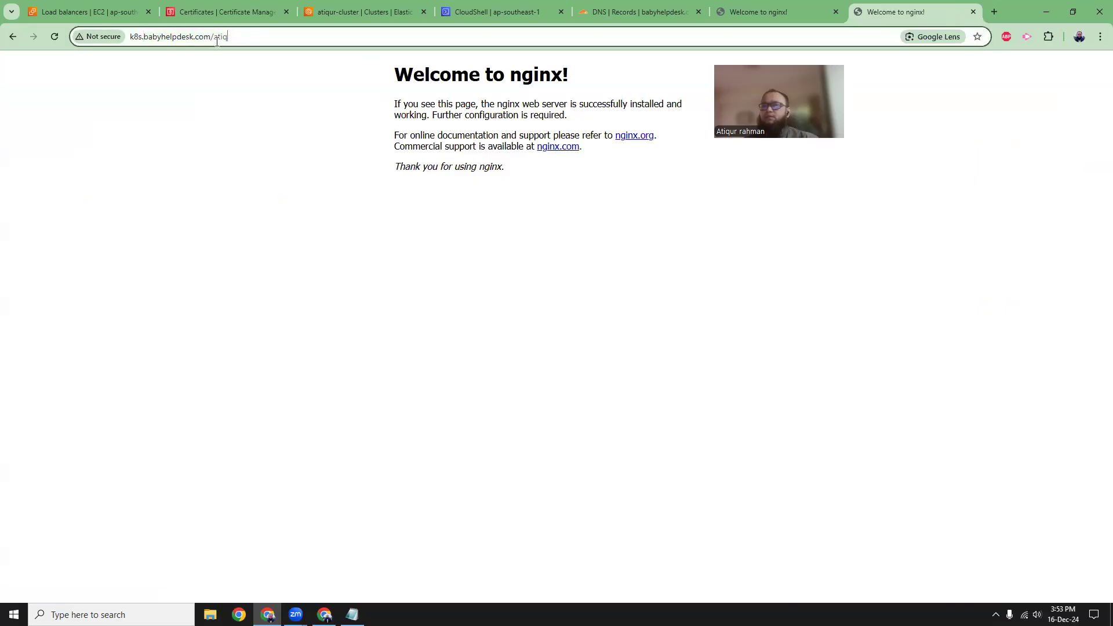
drag(131, 37, 244, 38)
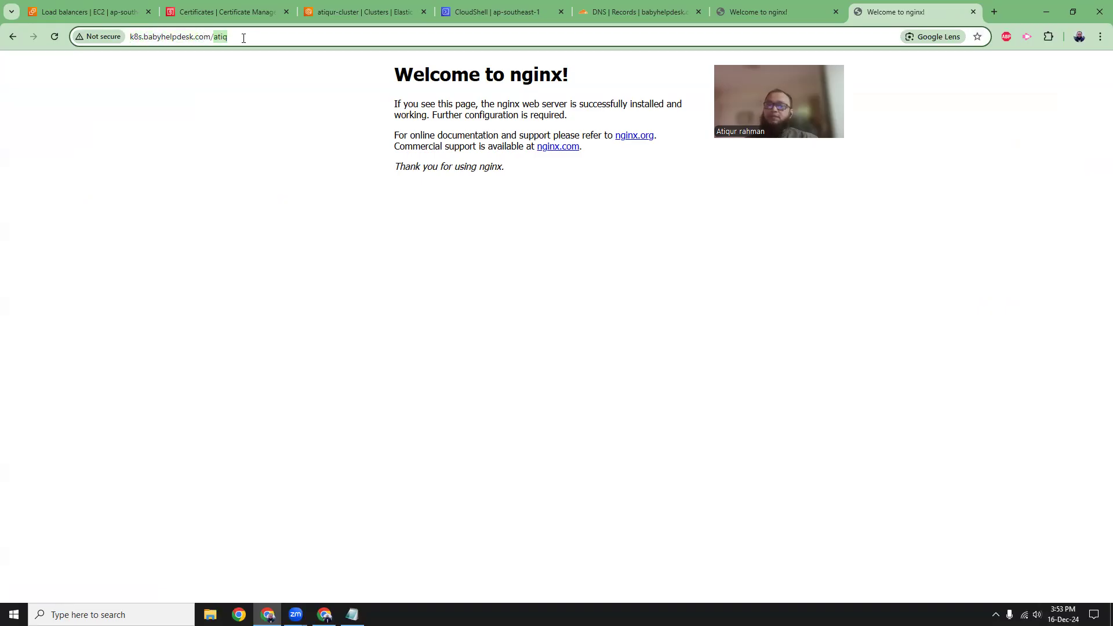
click(268, 119)
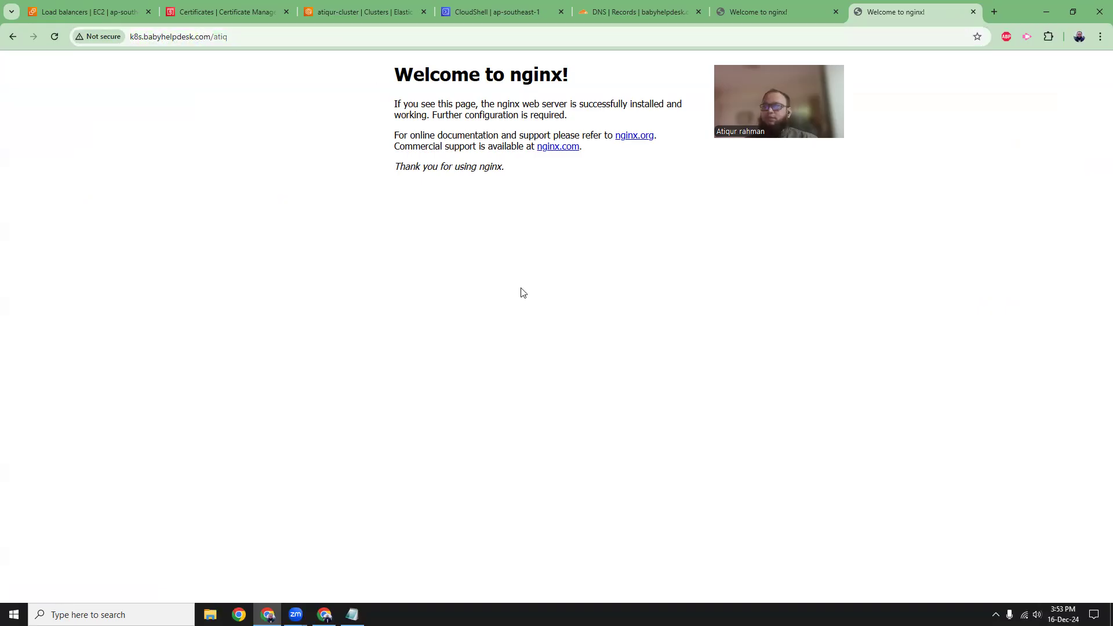
Reload the ACM certificate list to recheck its status, and open the EC2 network load balancer's TCP:443 listener for editing.
click(224, 20)
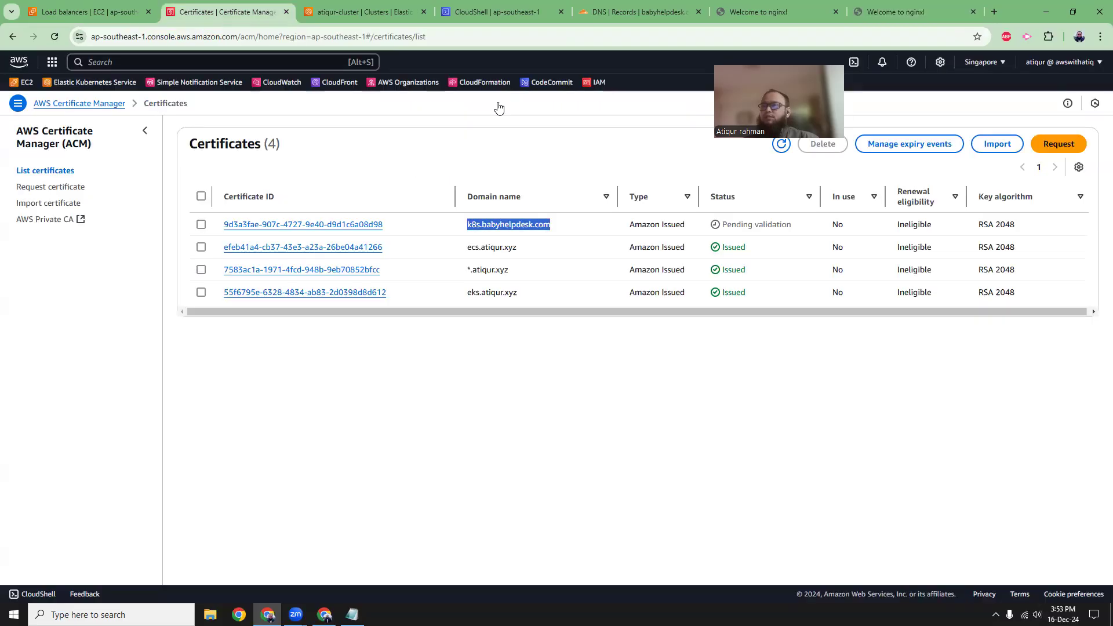
click(54, 37)
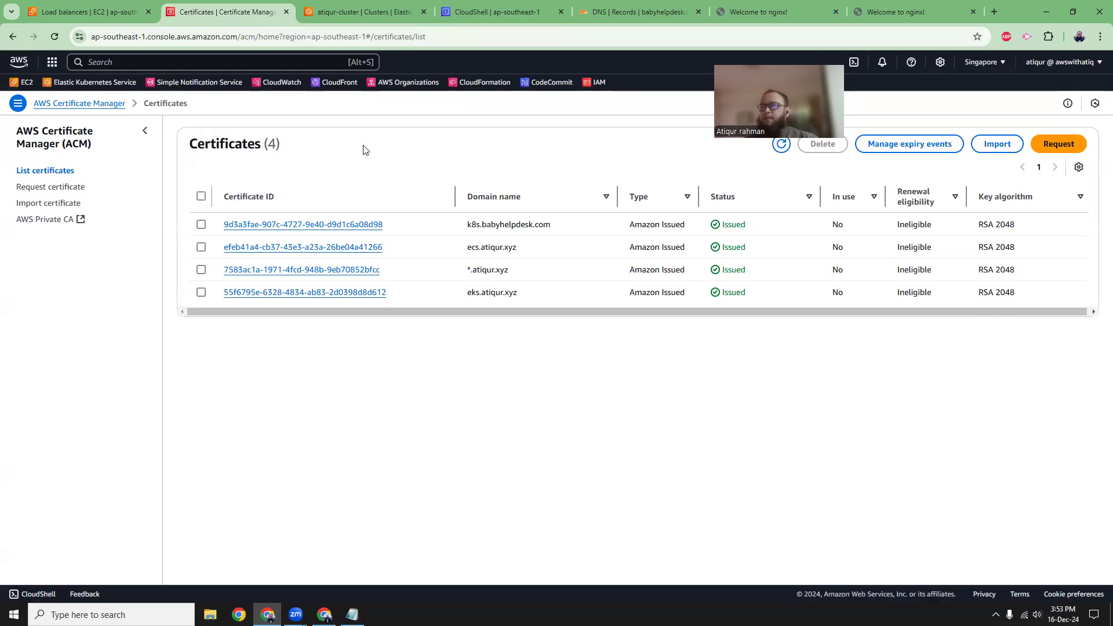
click(79, 13)
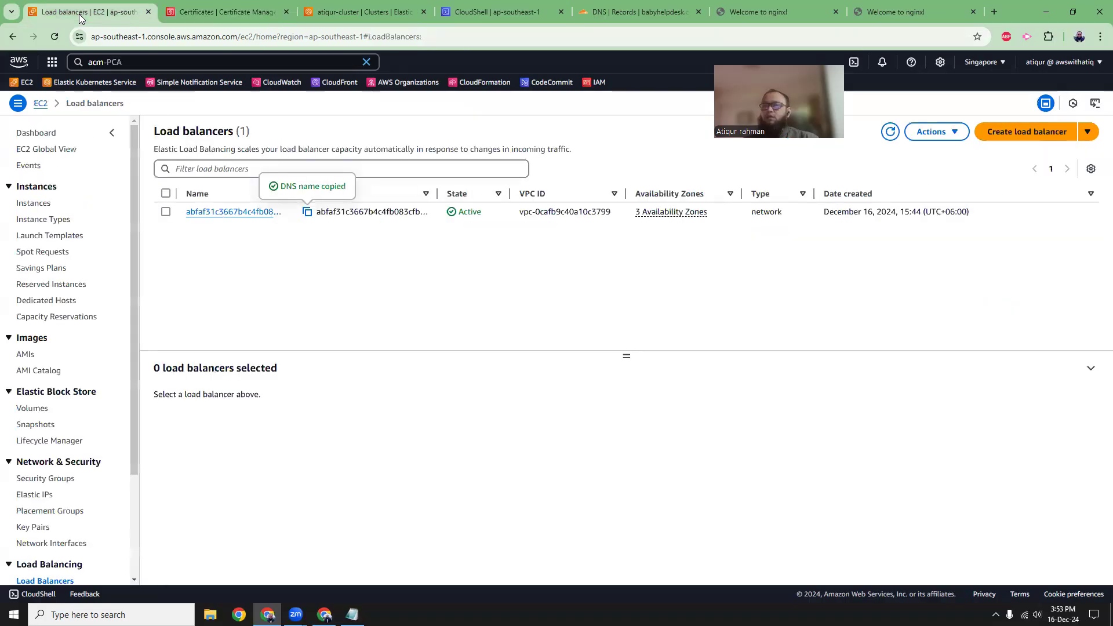
click(253, 218)
scroll(203, 321, down, 1)
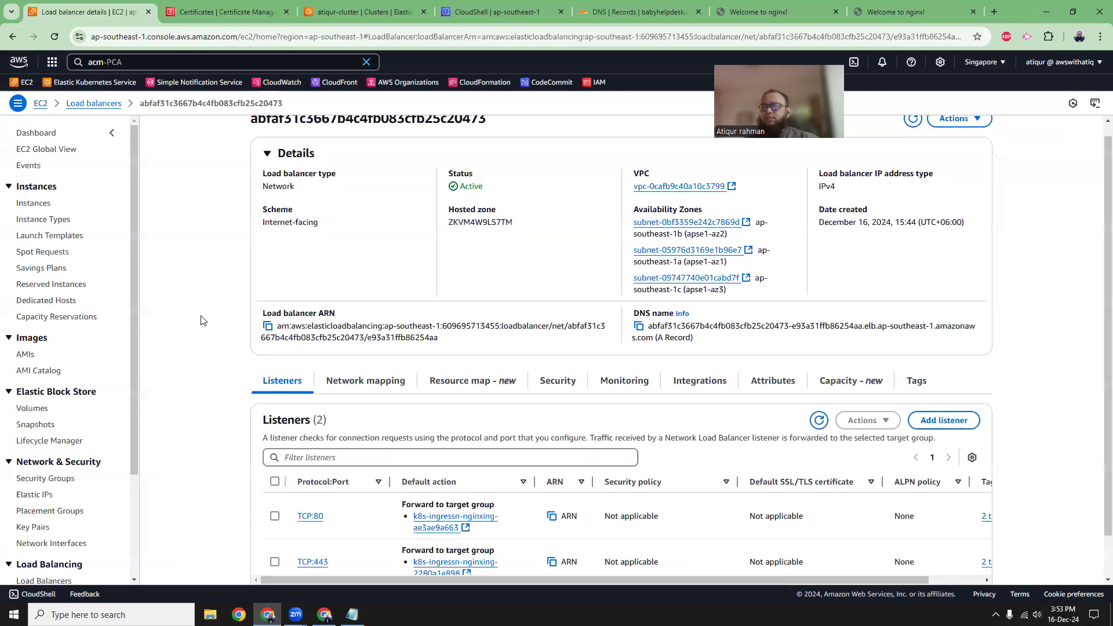
scroll(177, 429, down, 1)
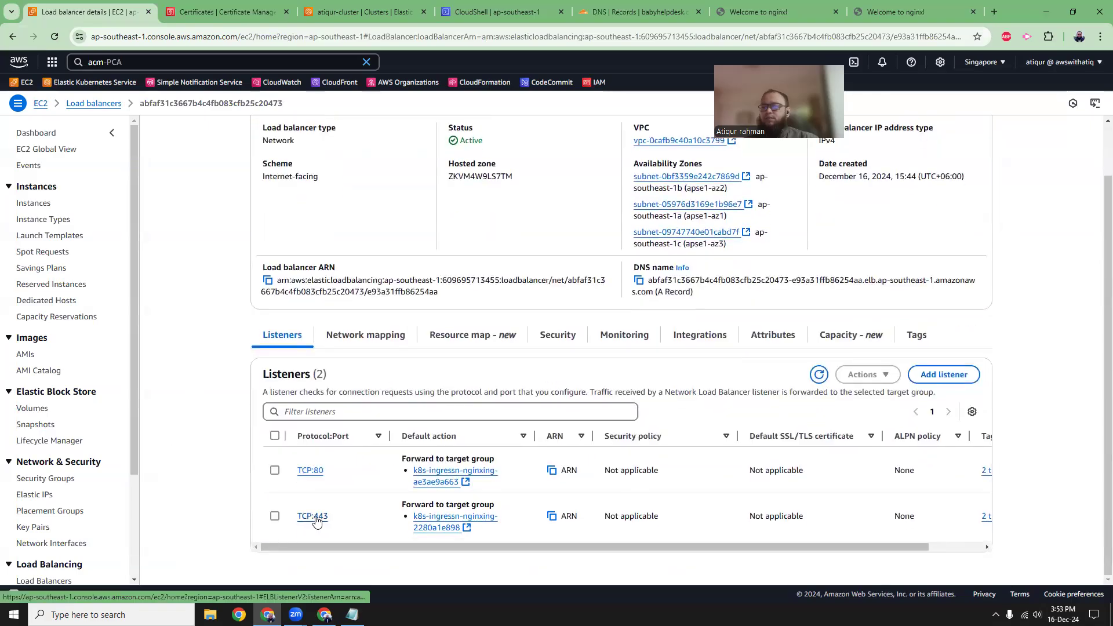
click(275, 516)
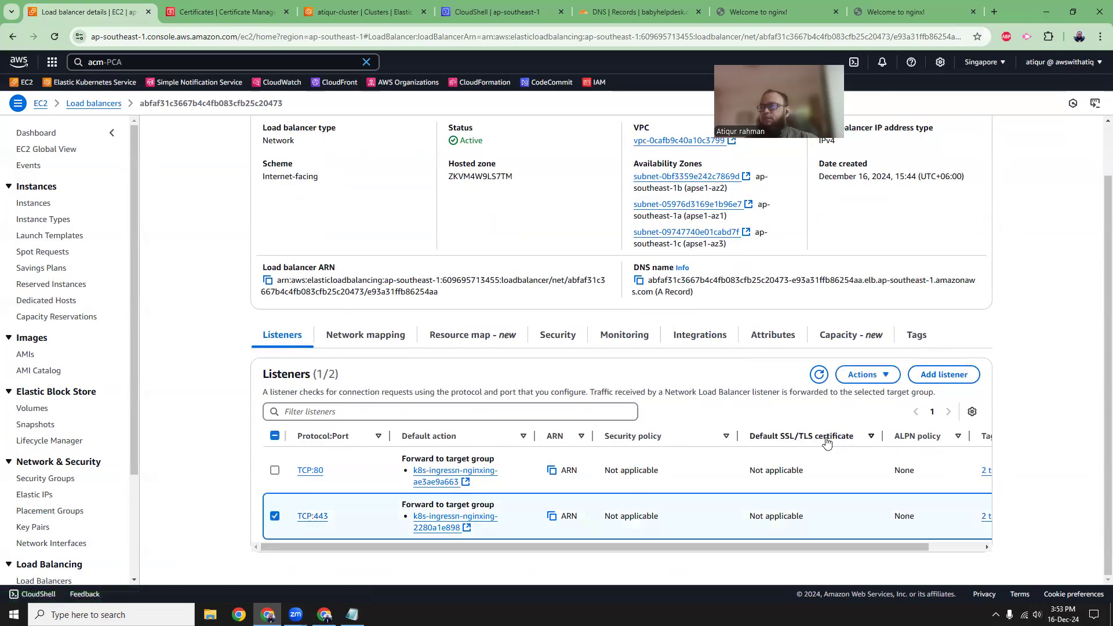
click(867, 375)
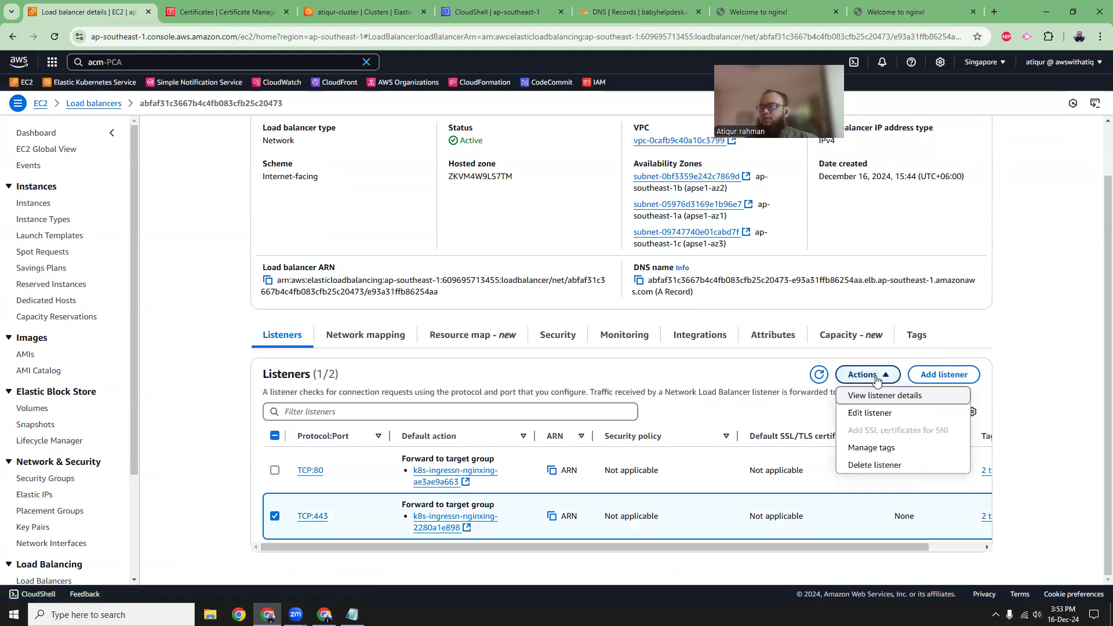
click(870, 412)
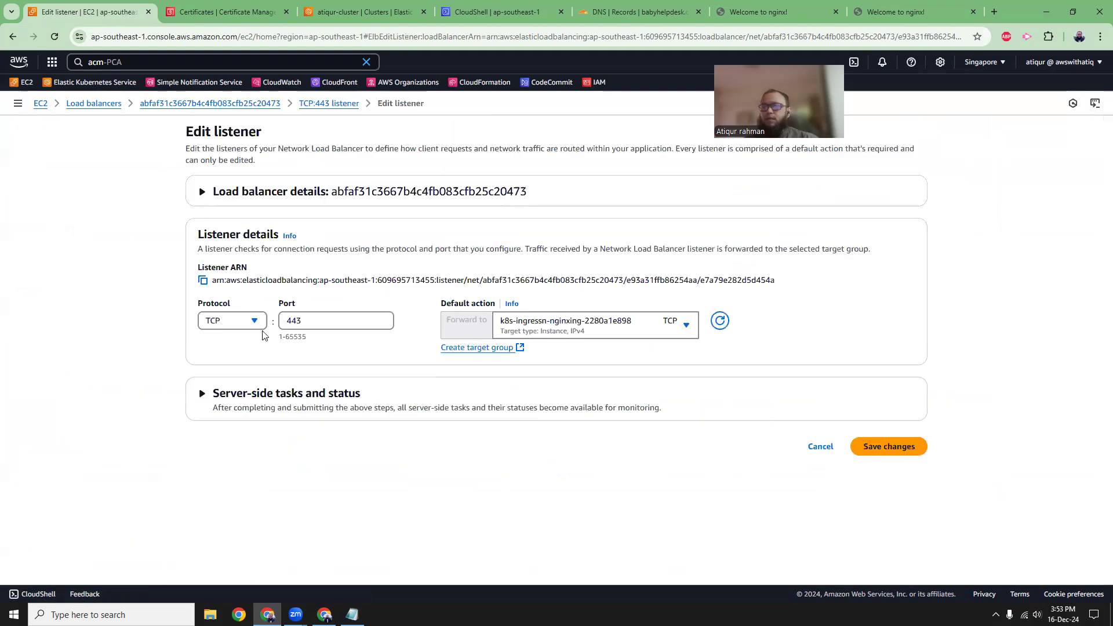
Set the listener's protocol to TLS and choose the k8s.babyhelpdesk.com certificate from ACM as its default certificate.
click(256, 323)
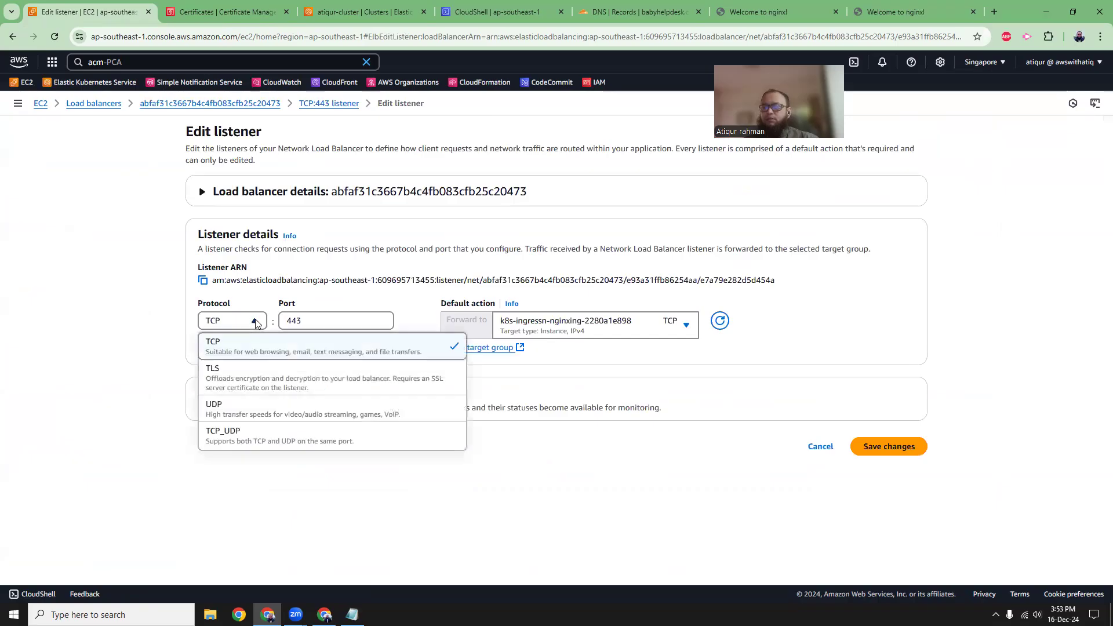
click(243, 378)
scroll(104, 339, down, 4)
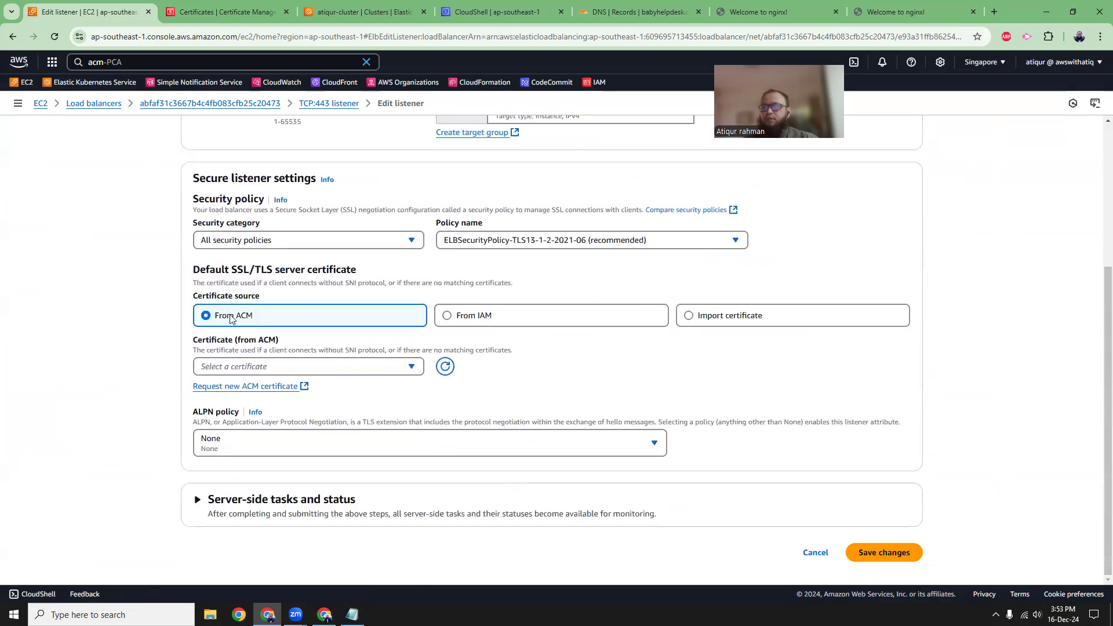
click(263, 368)
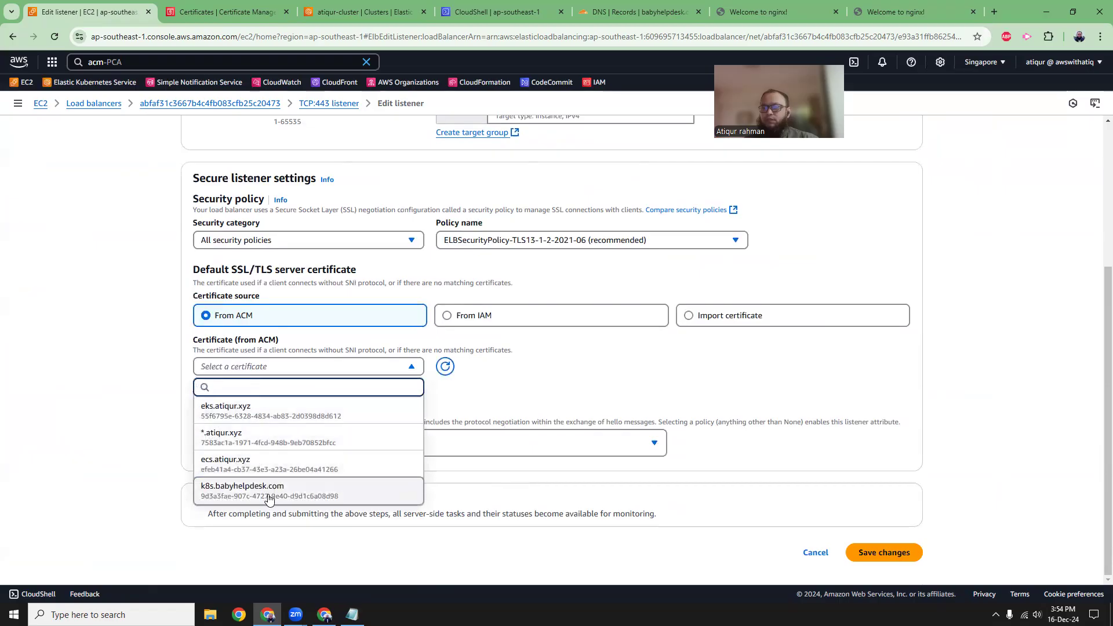
click(290, 491)
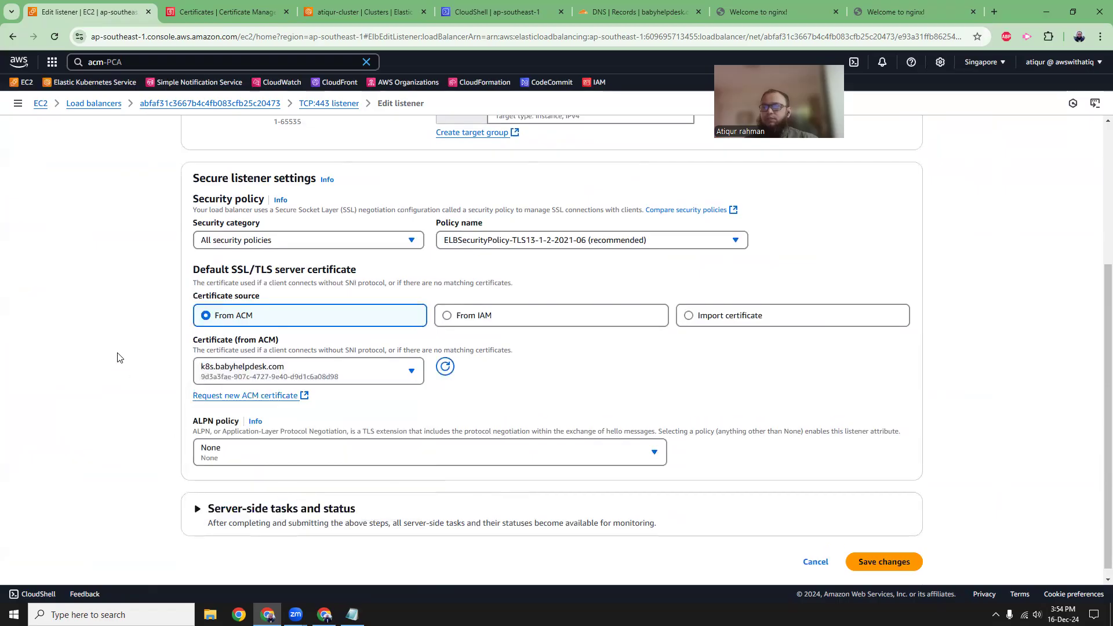
Review the TLS listener's protocol, port, target group and certificate settings, and save the changes.
scroll(117, 357, up, 3)
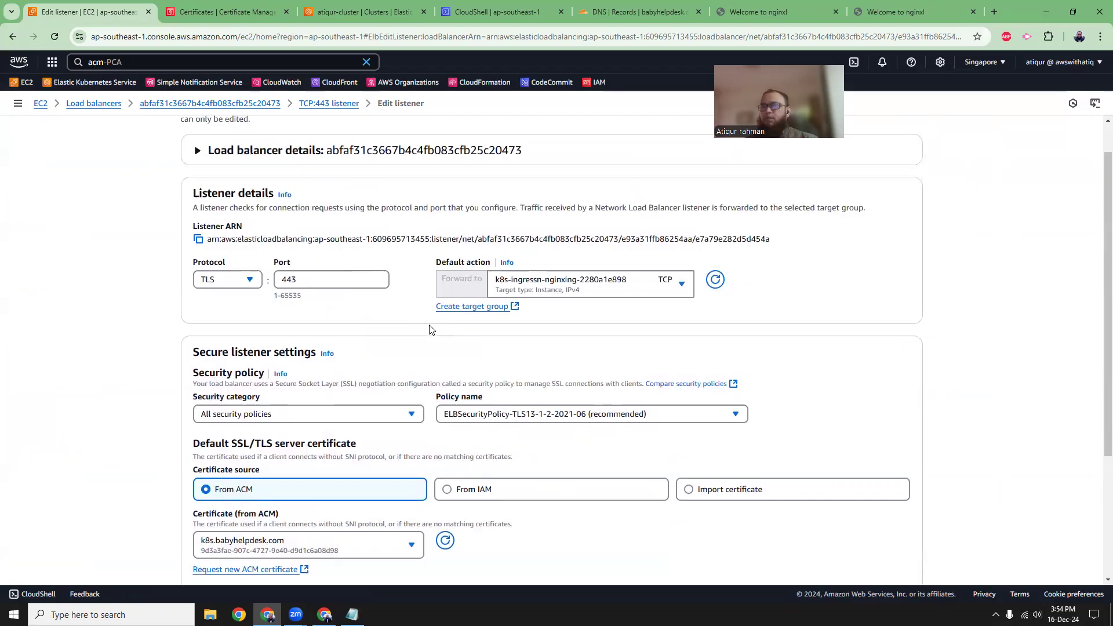
scroll(125, 290, down, 2)
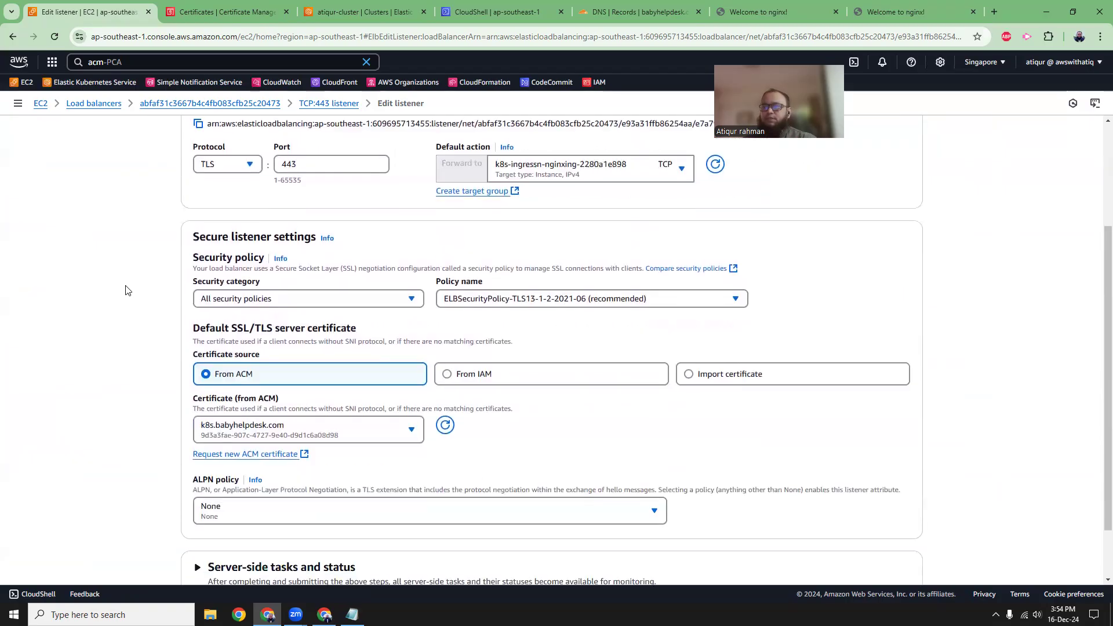
scroll(155, 266, up, 3)
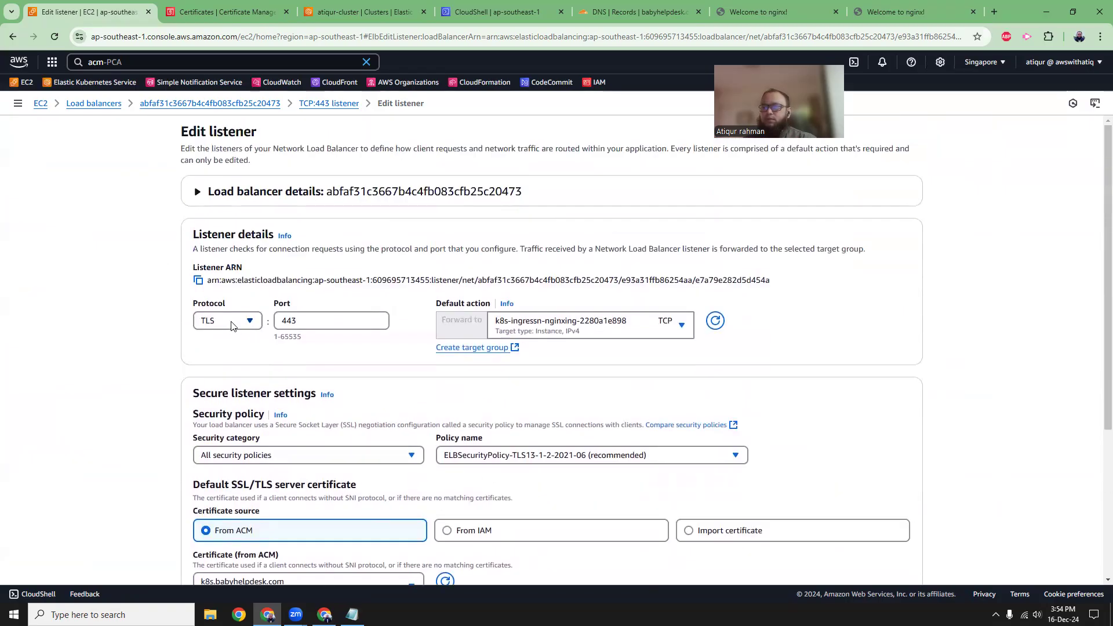
scroll(325, 290, down, 1)
scroll(93, 347, down, 3)
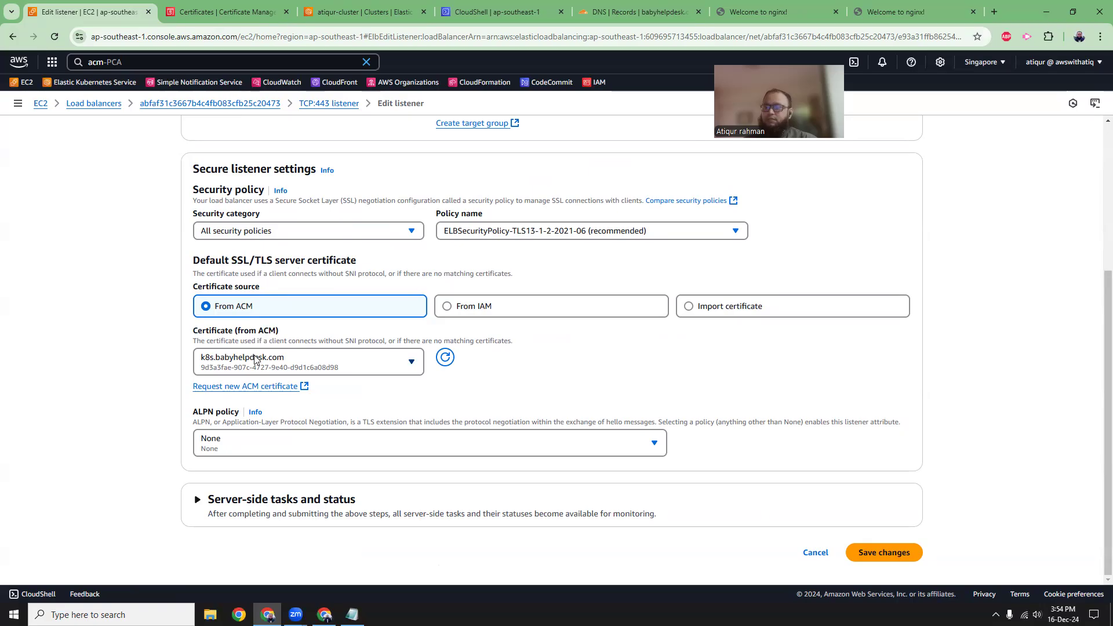
scroll(130, 377, up, 1)
scroll(169, 390, down, 1)
click(883, 553)
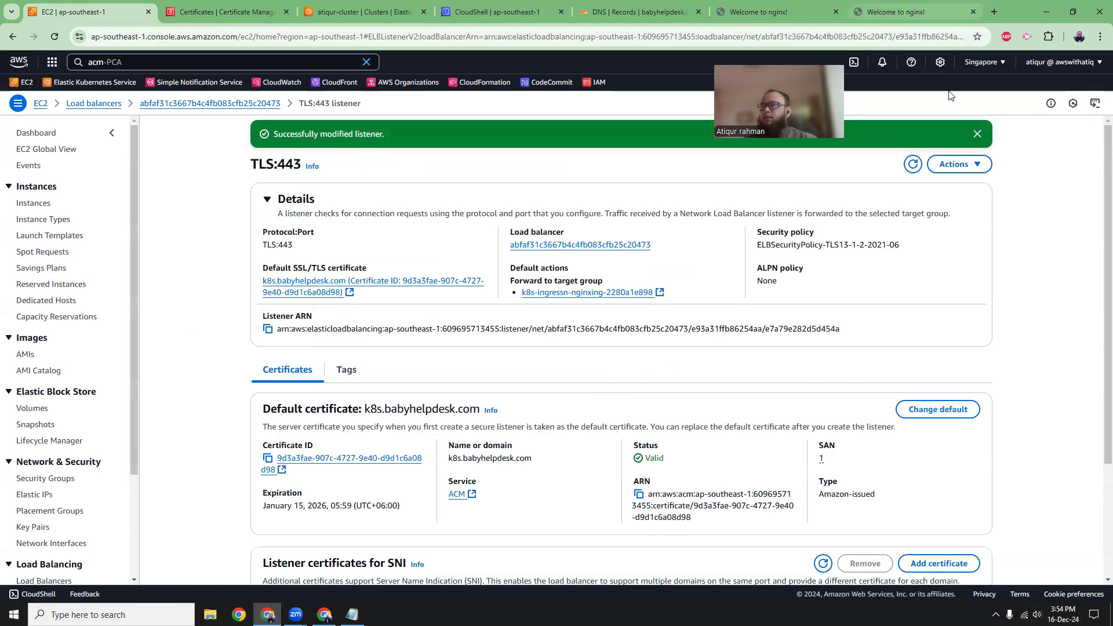
click(916, 11)
click(270, 37)
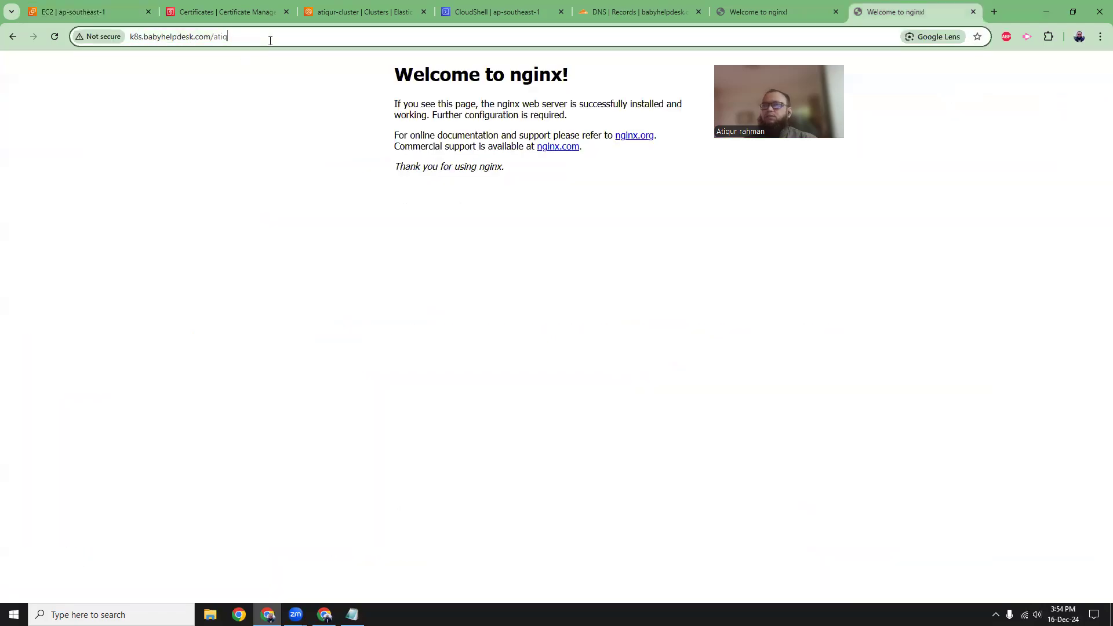
click(131, 37)
text(https://)
key(Return)
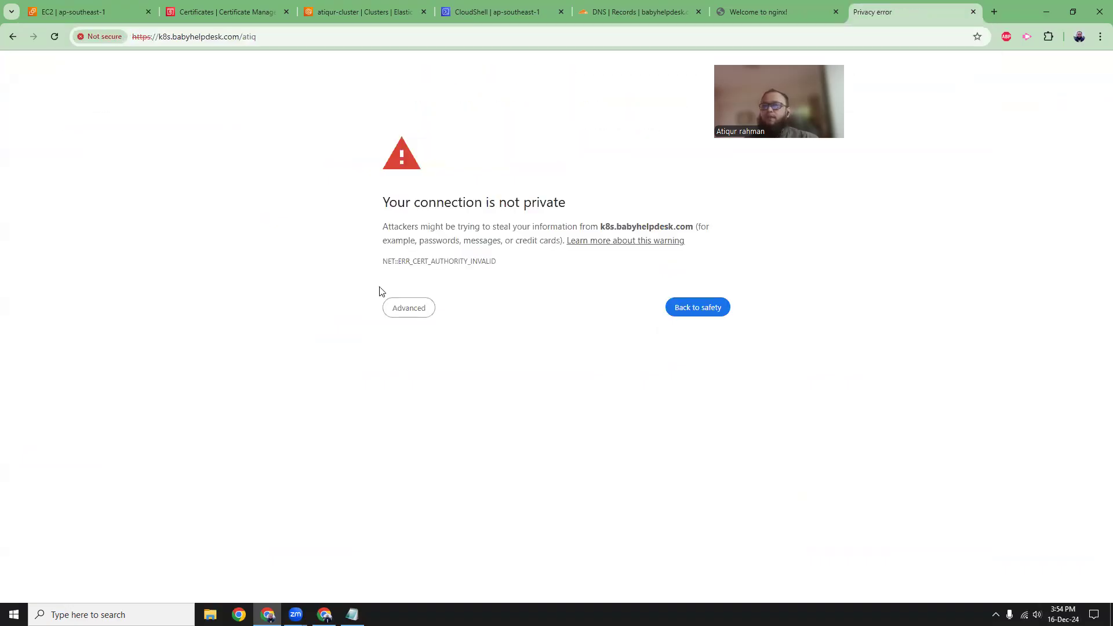
click(408, 308)
click(432, 397)
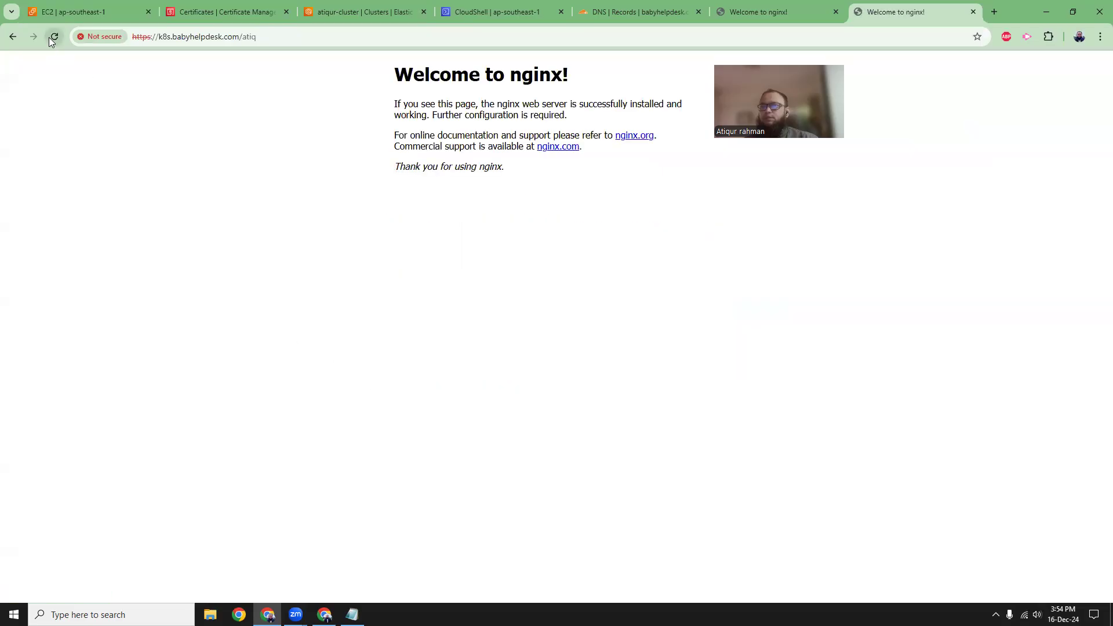
Refresh the TLS:443 listener's details and check its default certificate in the load balancer's listener list.
click(78, 14)
click(913, 164)
scroll(202, 272, down, 3)
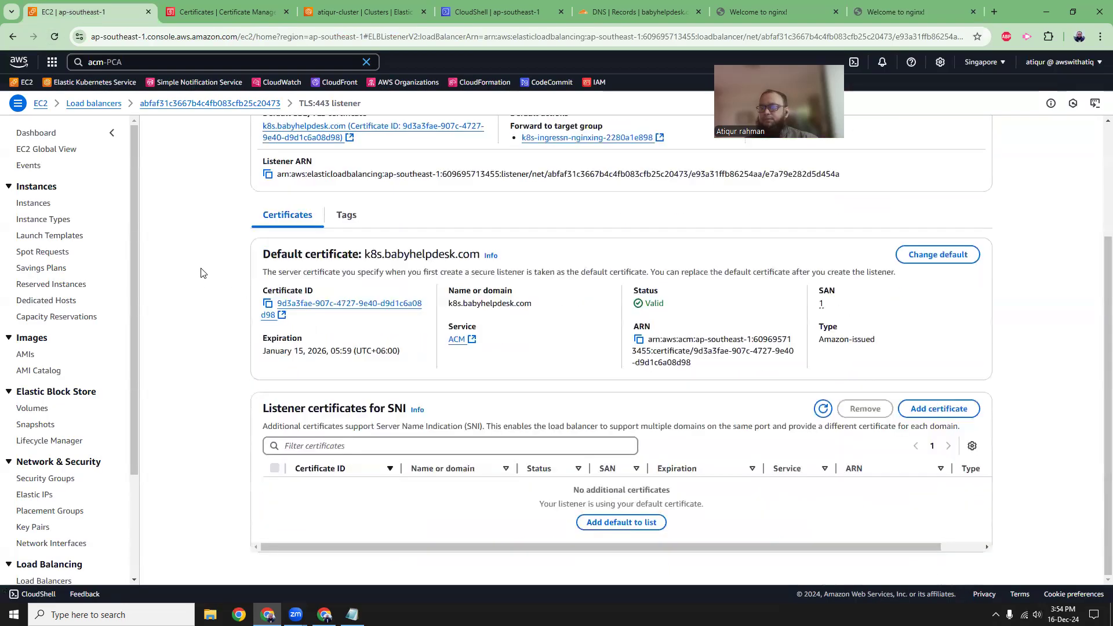
scroll(202, 272, up, 5)
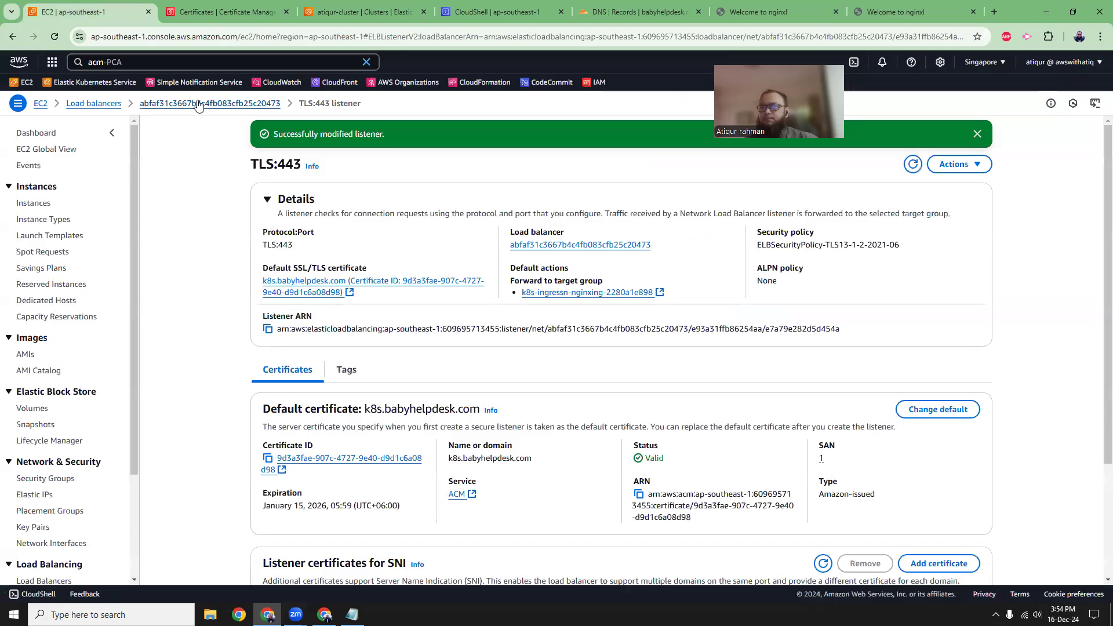
click(200, 104)
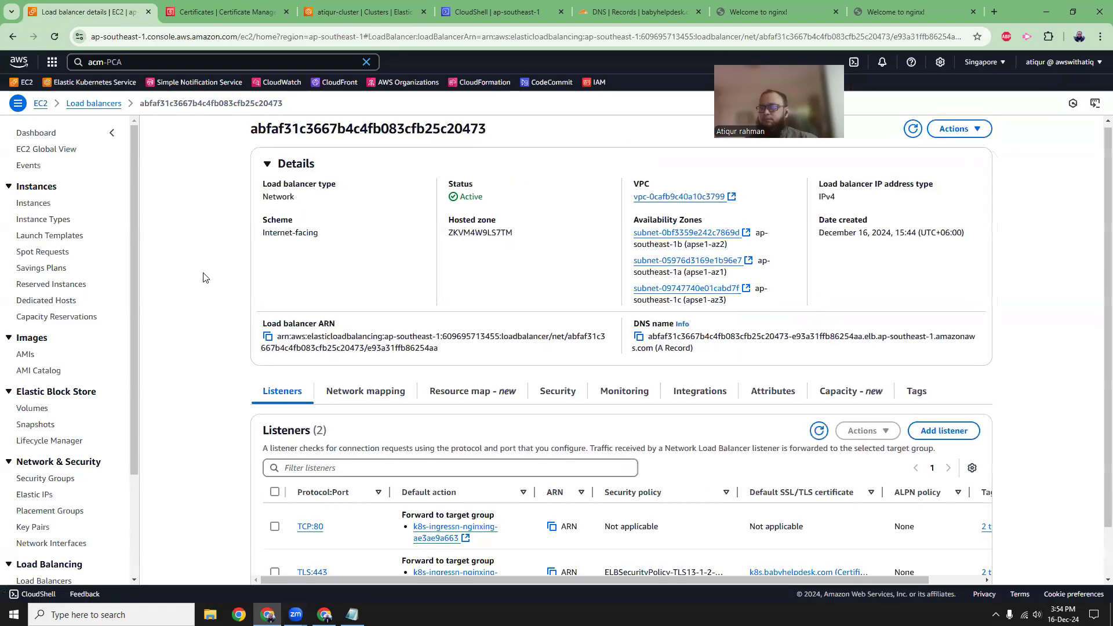
scroll(203, 278, down, 1)
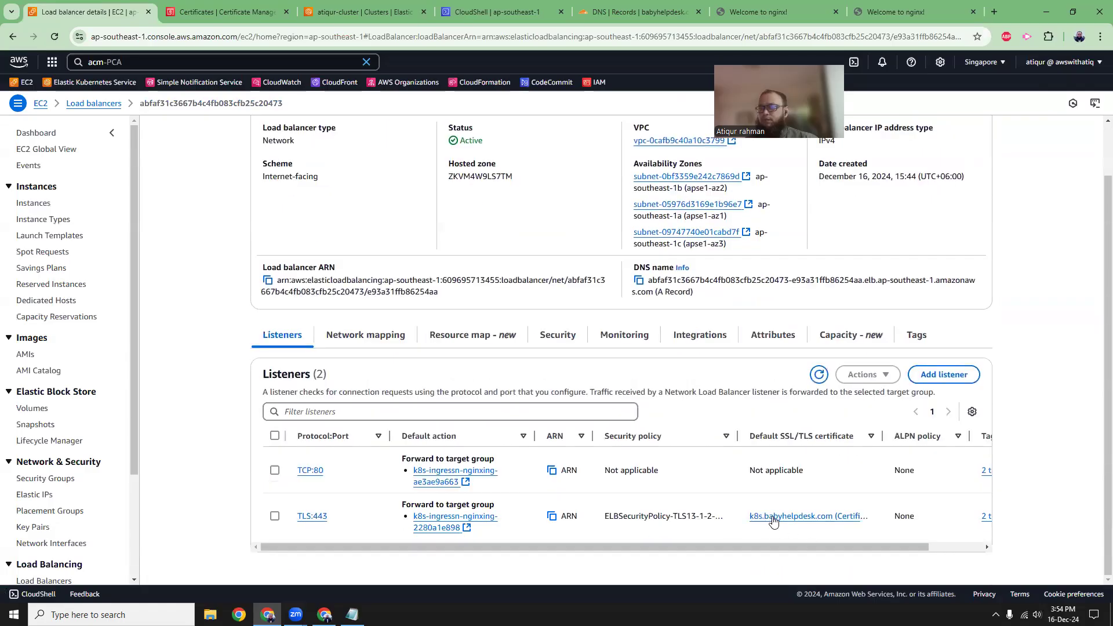
Copy the HTTPS page address, open it in the other Chrome window, and proceed past the privacy warning.
click(905, 12)
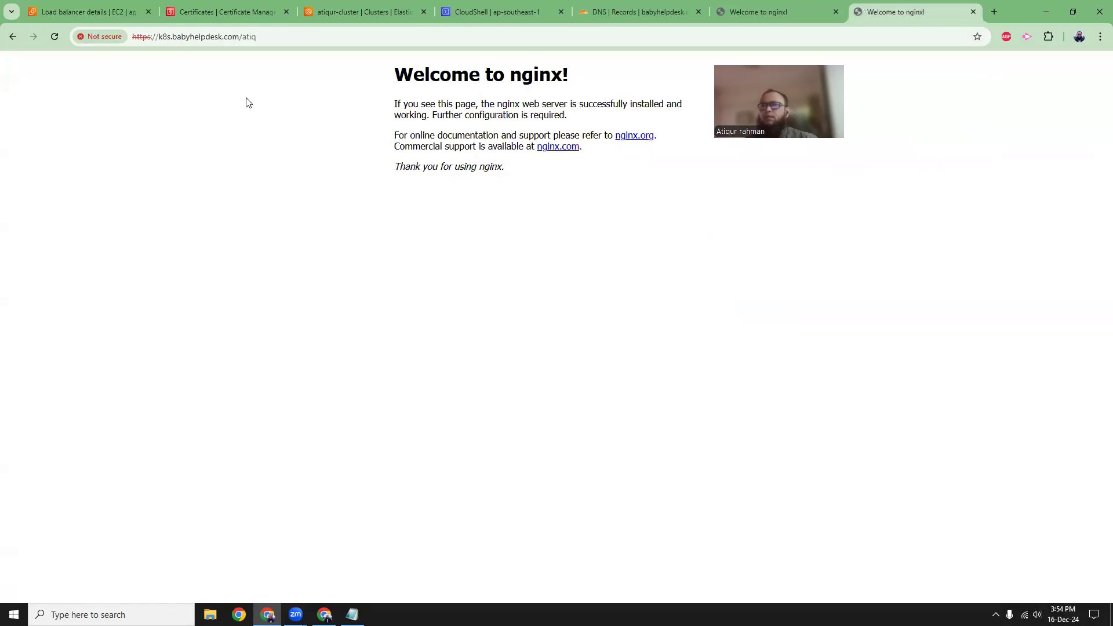
click(175, 41)
key(ctrl+c)
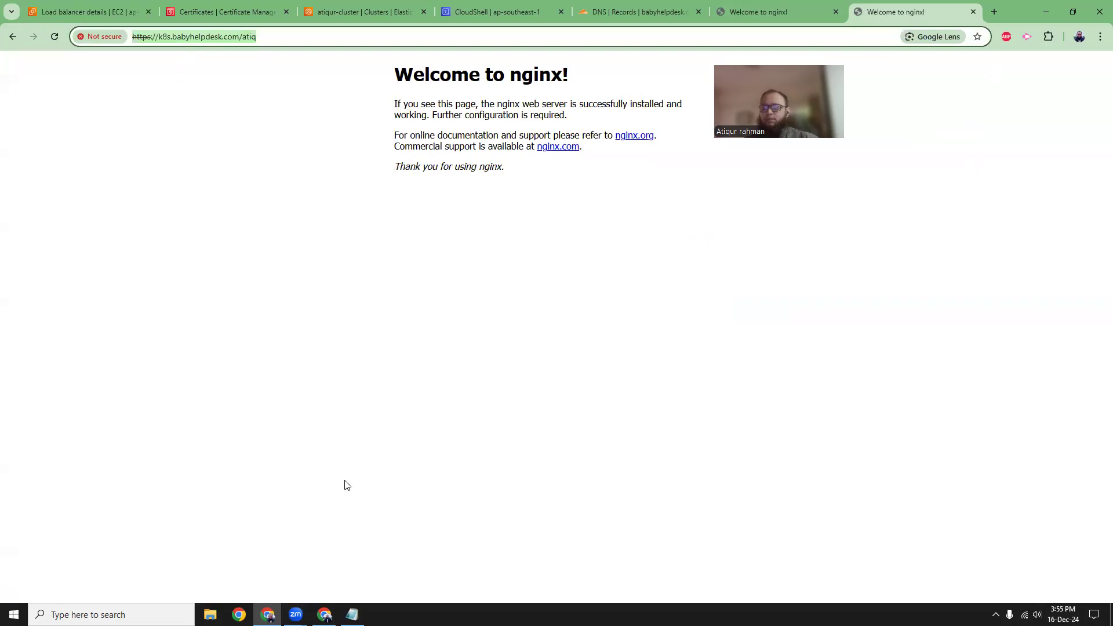
click(324, 614)
click(169, 12)
key(ctrl+v)
key(Return)
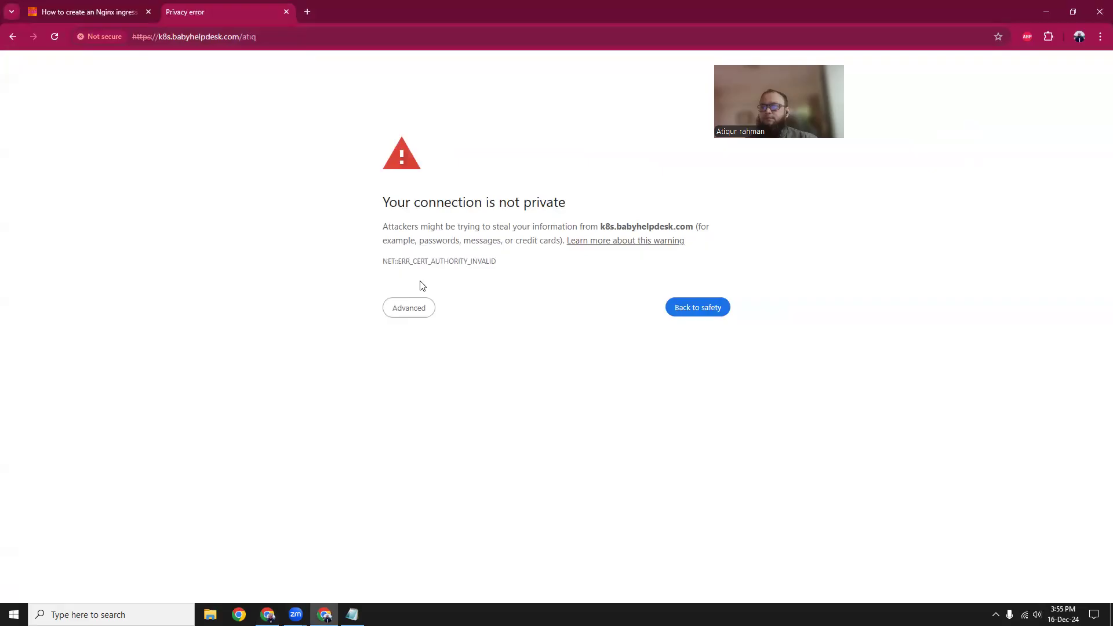
click(417, 309)
click(447, 397)
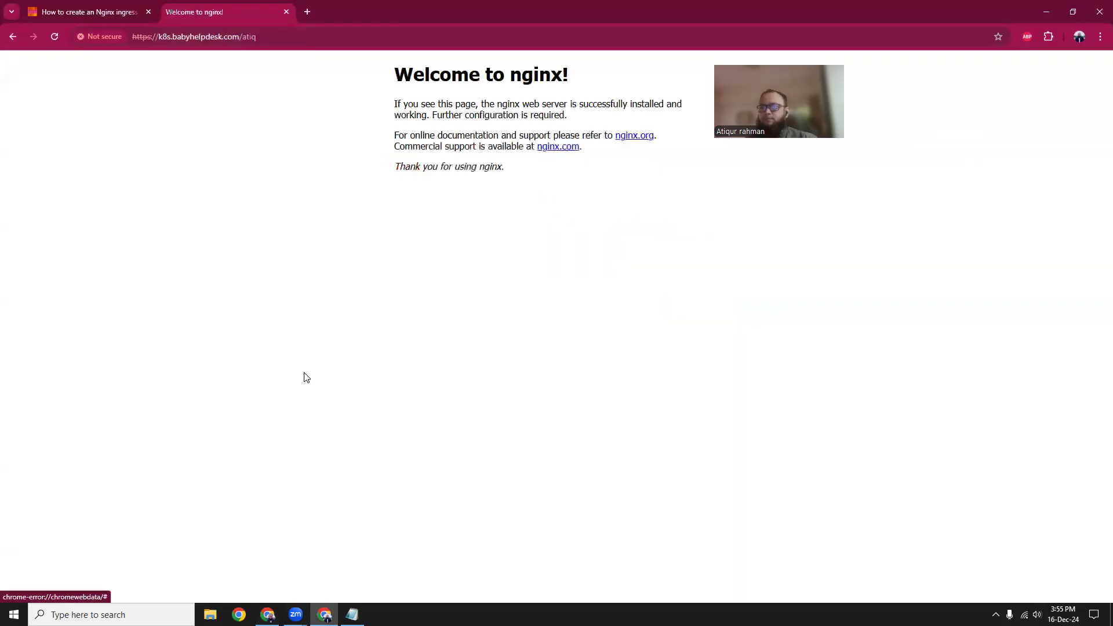
Inspect the issuer and validity details of the certificate served for k8s.babyhelpdesk.com, and close the certificate viewer.
click(103, 35)
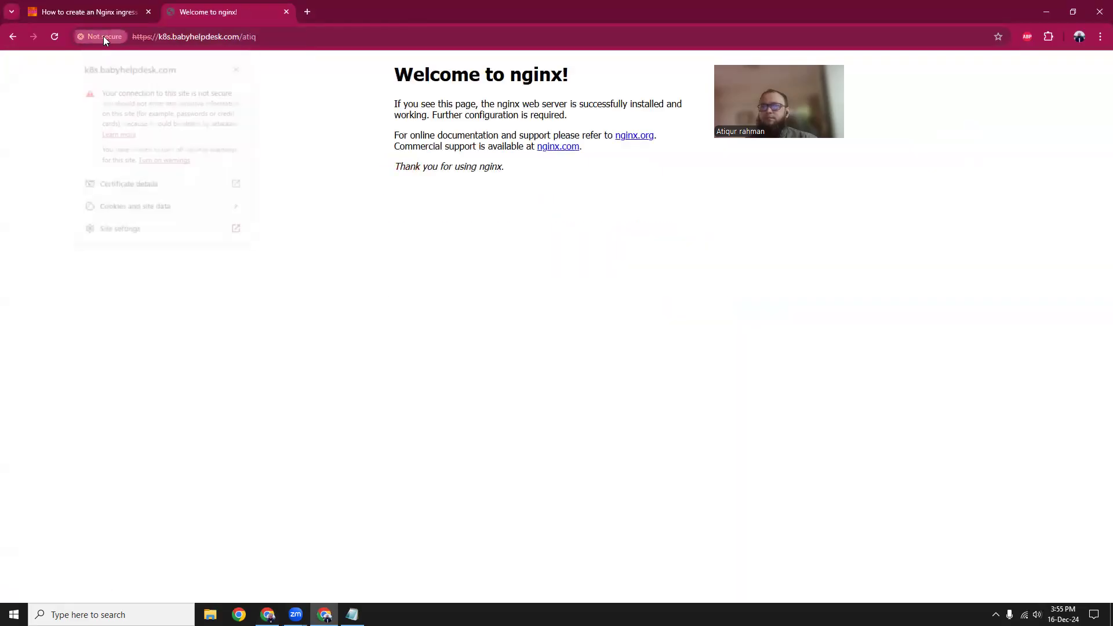
click(150, 186)
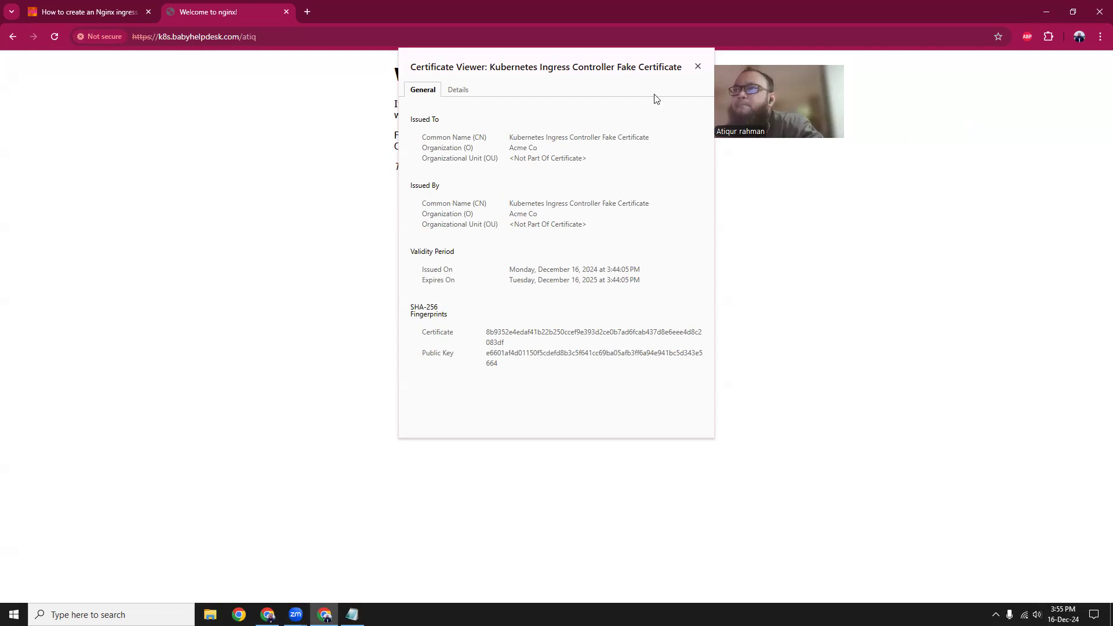
click(698, 66)
click(267, 614)
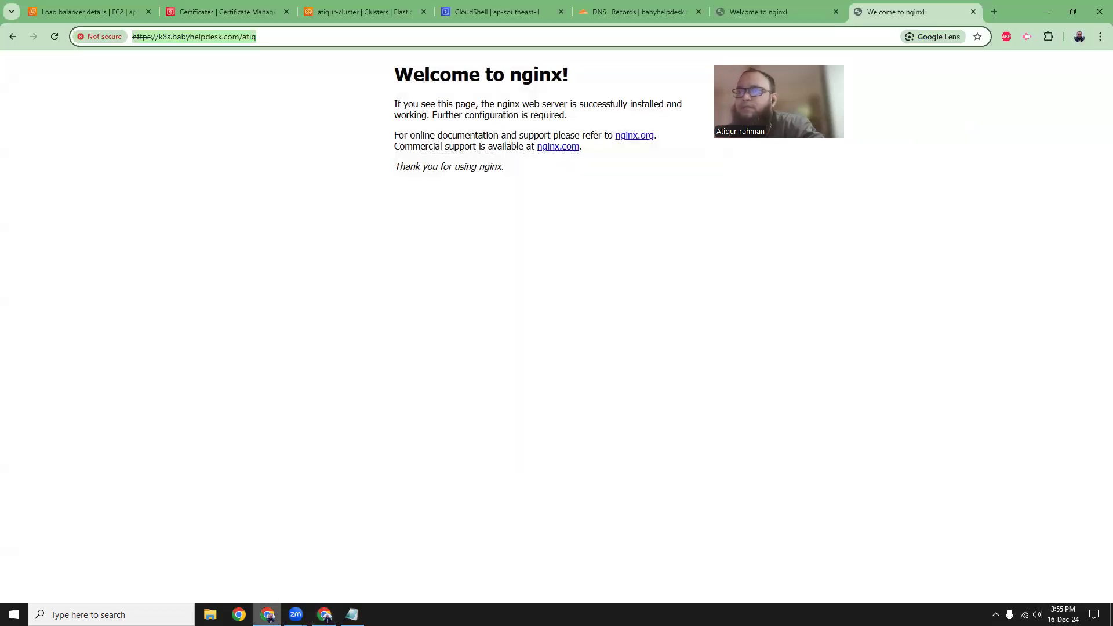
click(638, 10)
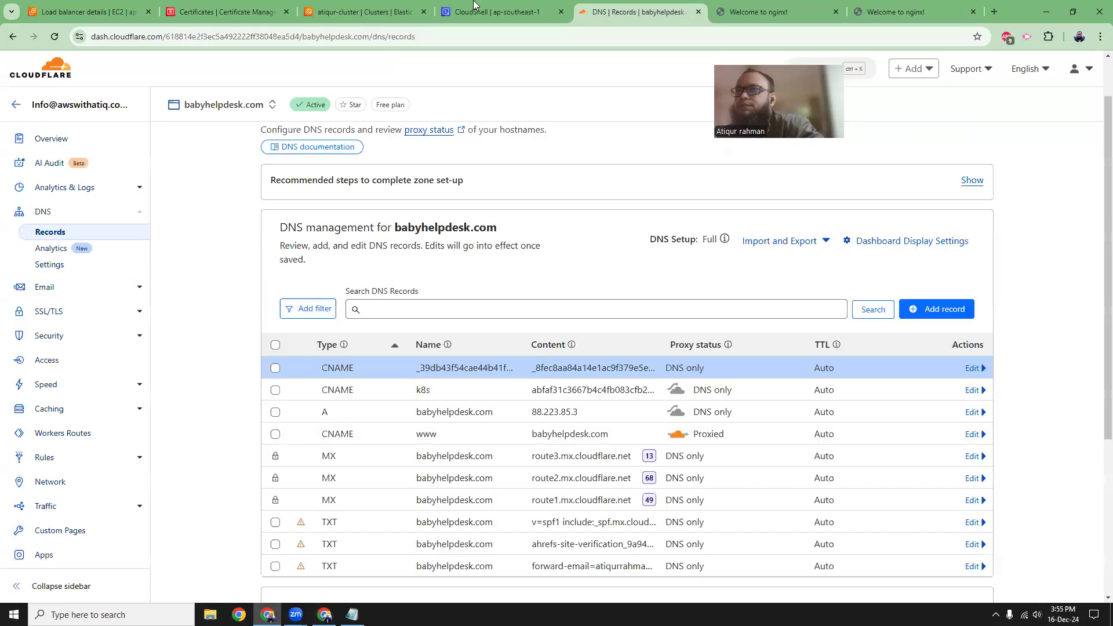
click(476, 9)
click(401, 6)
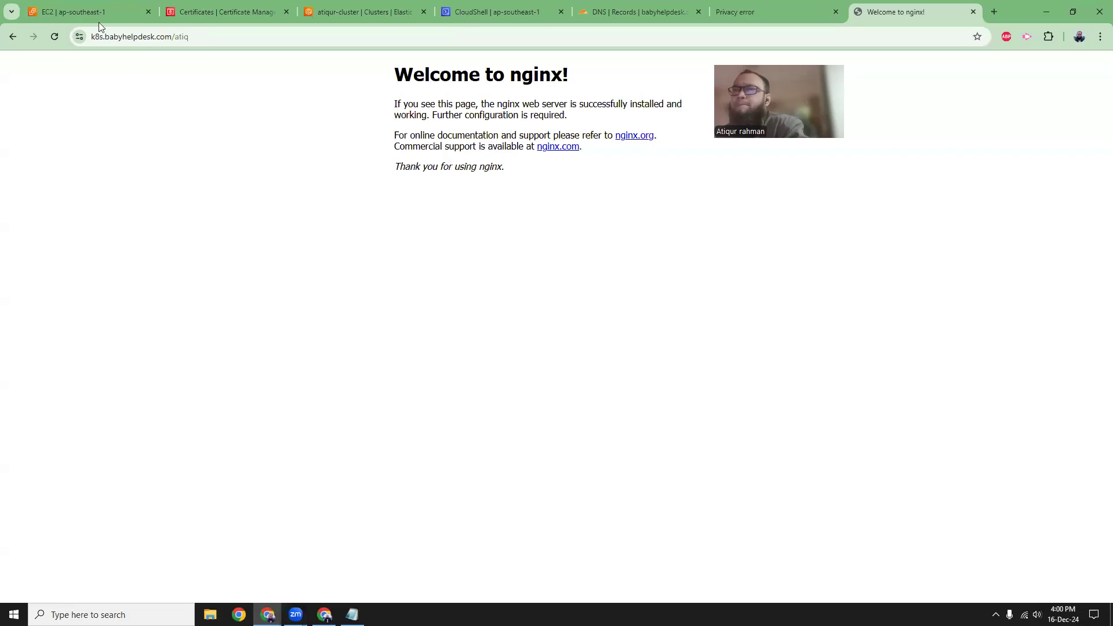
Open the network load balancer's details in EC2 and check its listeners and their certificates.
click(83, 8)
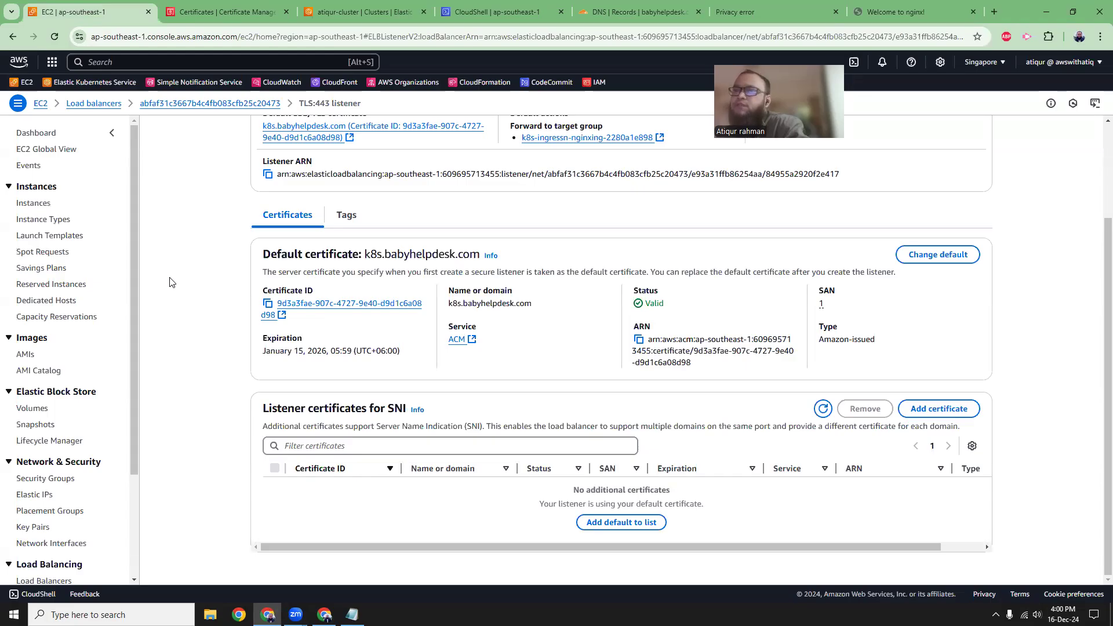
click(95, 103)
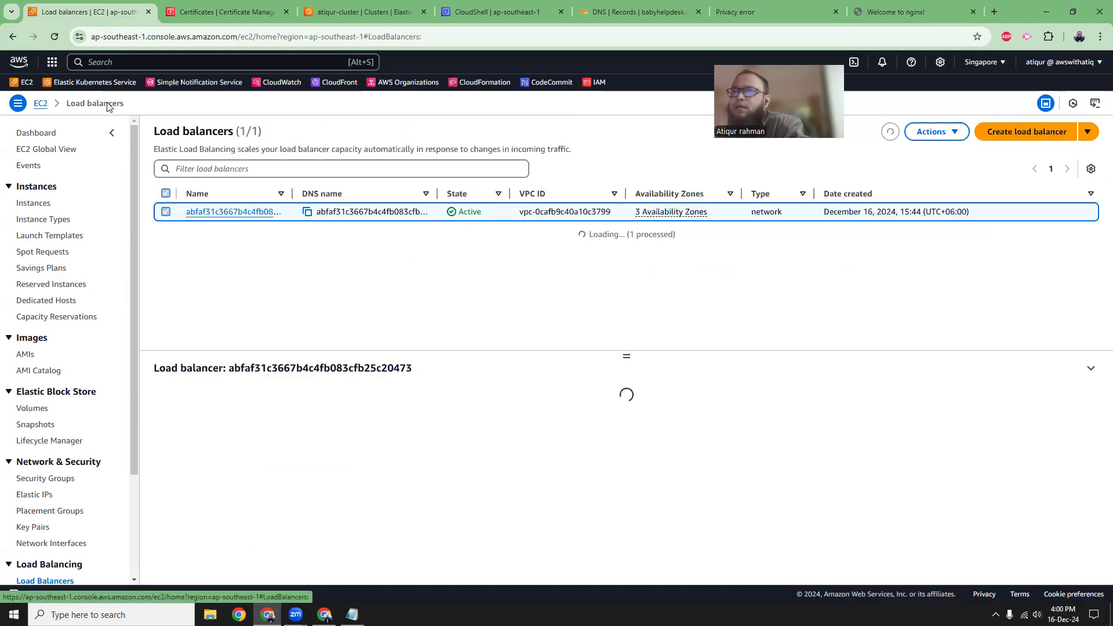
click(237, 211)
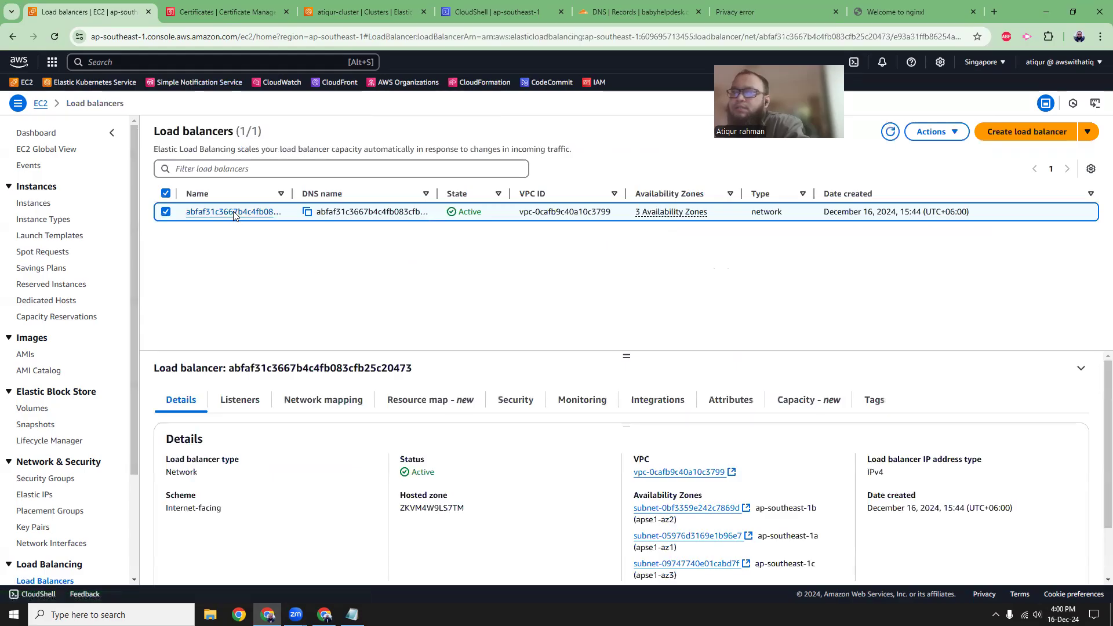
scroll(226, 369, down, 1)
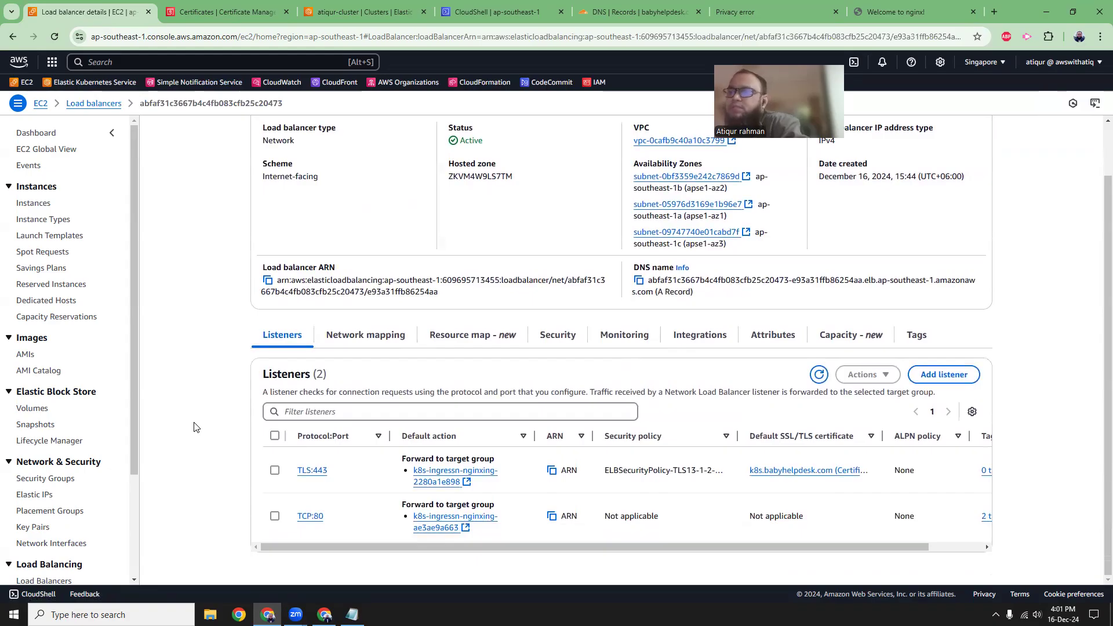
Reload k8s.babyhelpdesk.com/atiq and inspect the site's connection security and certificate details, closing the certificate viewer.
key(ctrl+shift+Tab)
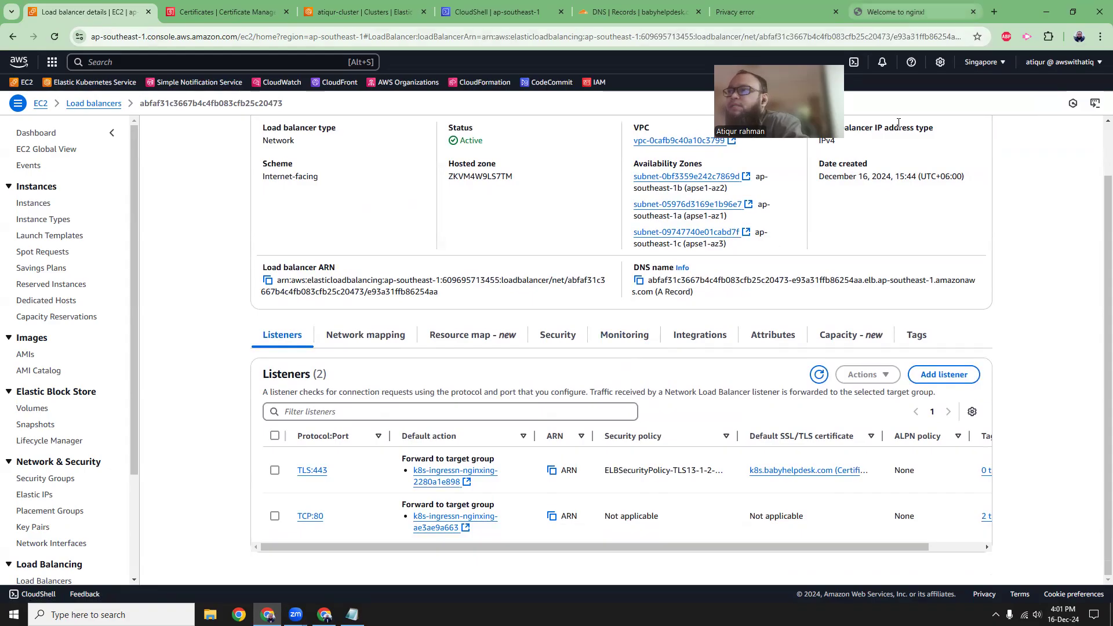
click(55, 36)
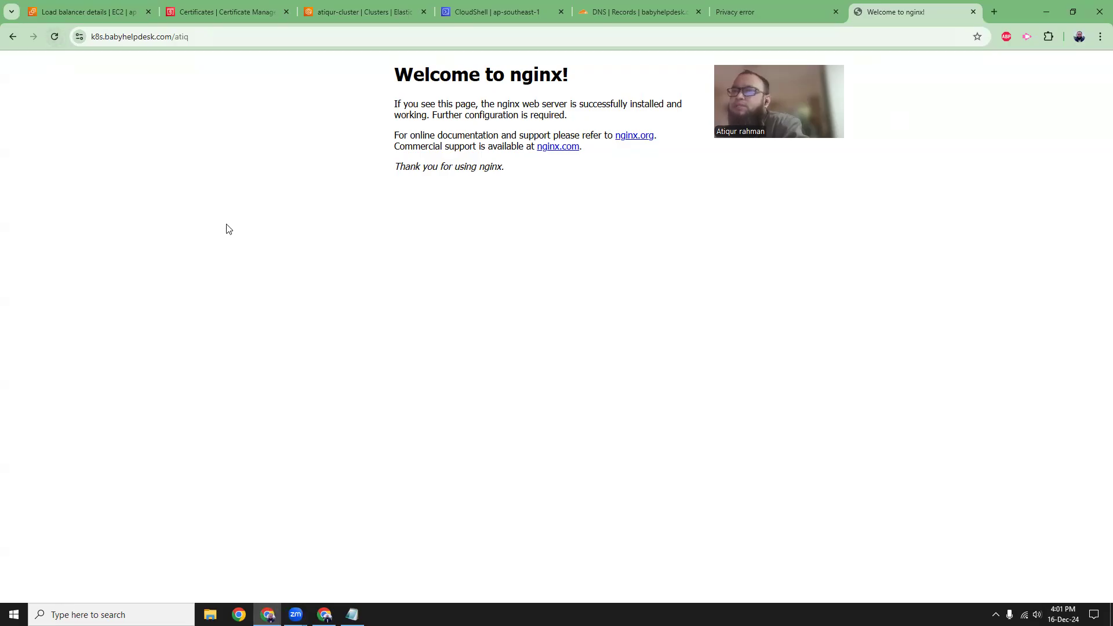
click(79, 38)
click(105, 91)
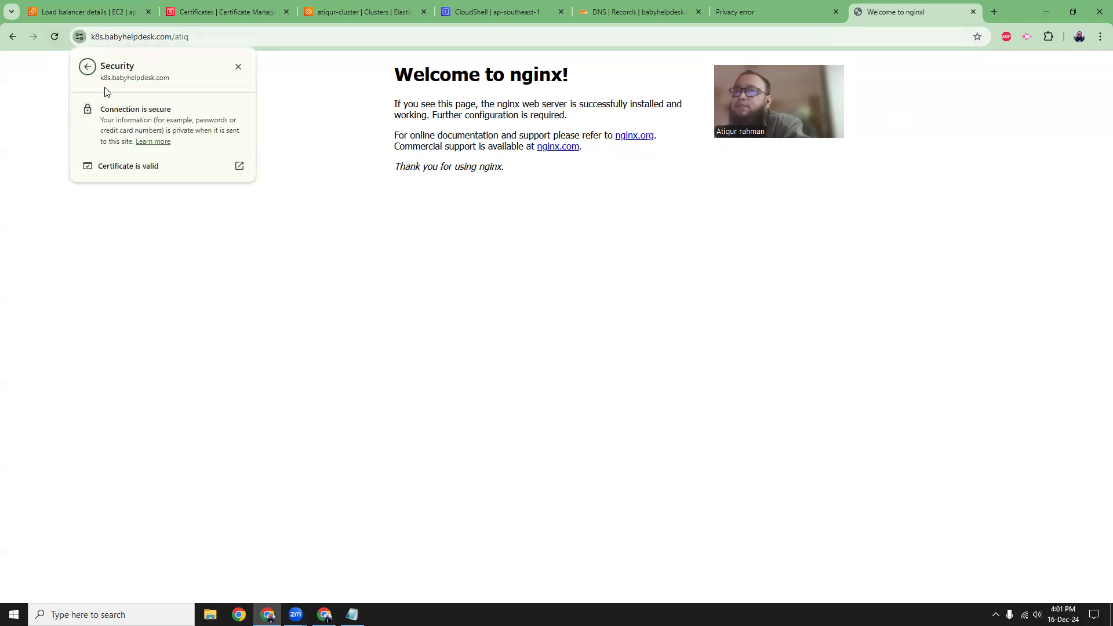
click(131, 168)
drag(502, 139, 426, 133)
click(698, 67)
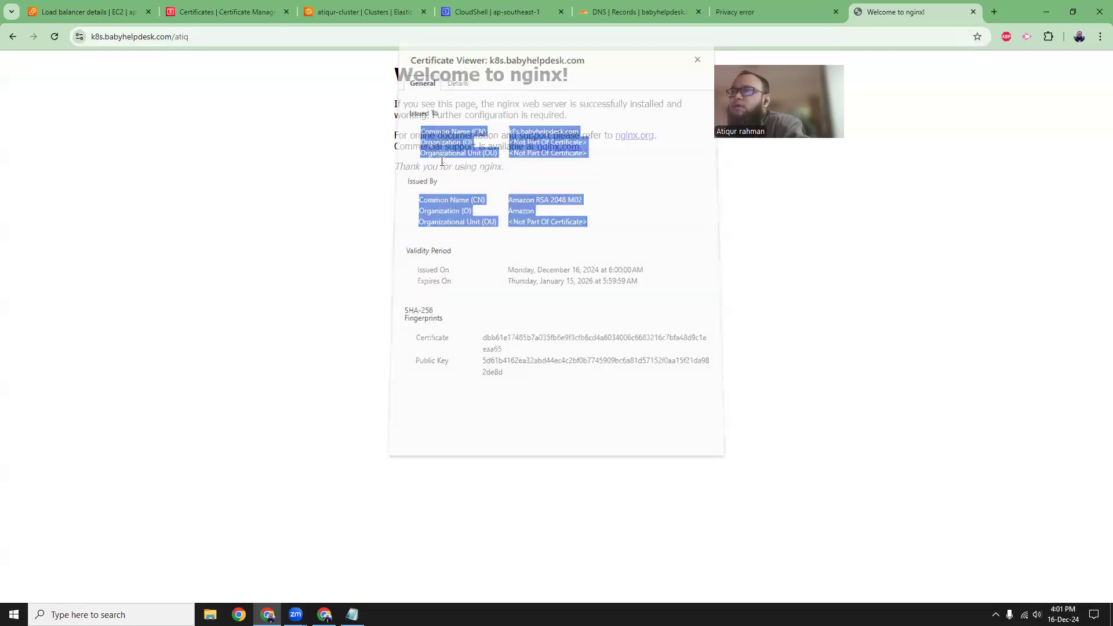